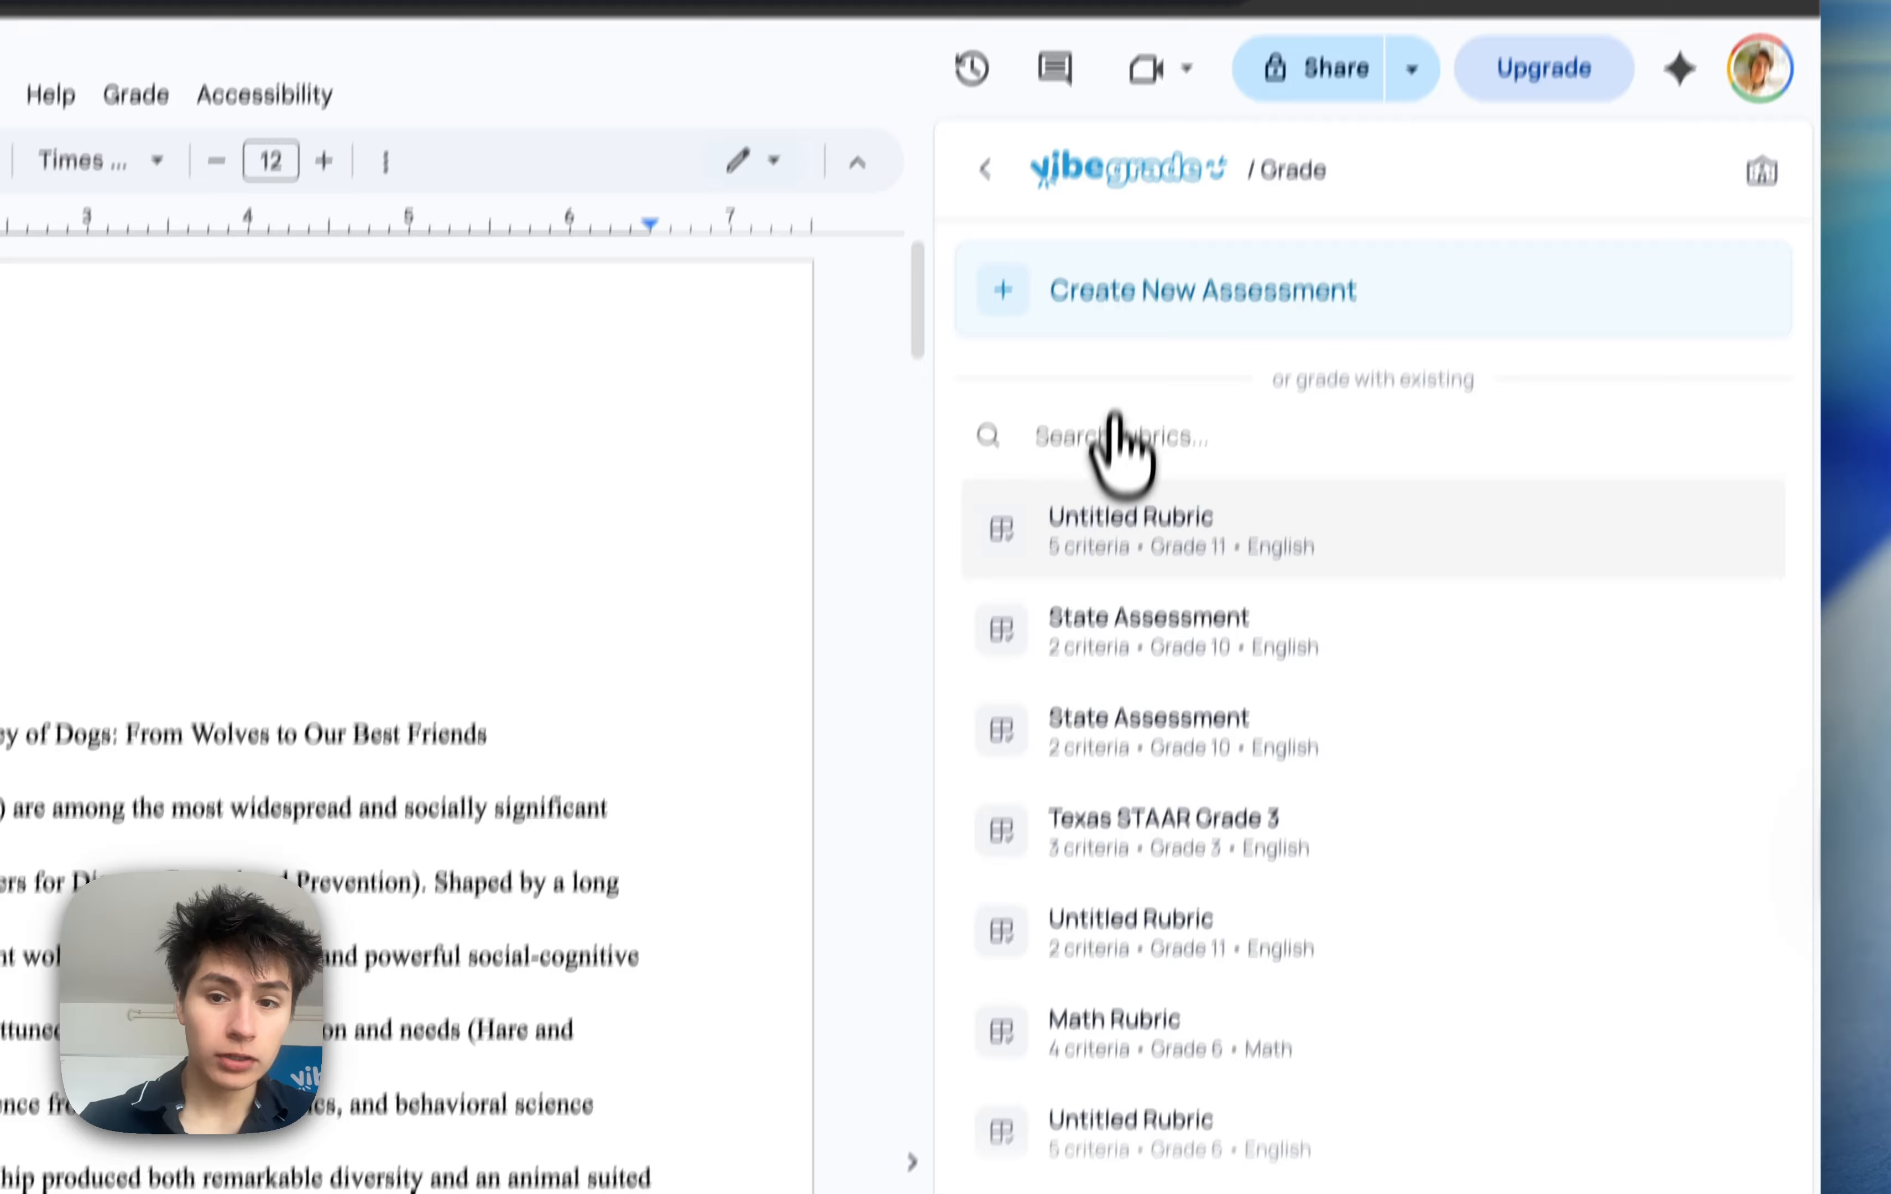
# Start a new assessment and name it "Power Paragraph Essay"
pyautogui.click(1137, 310)
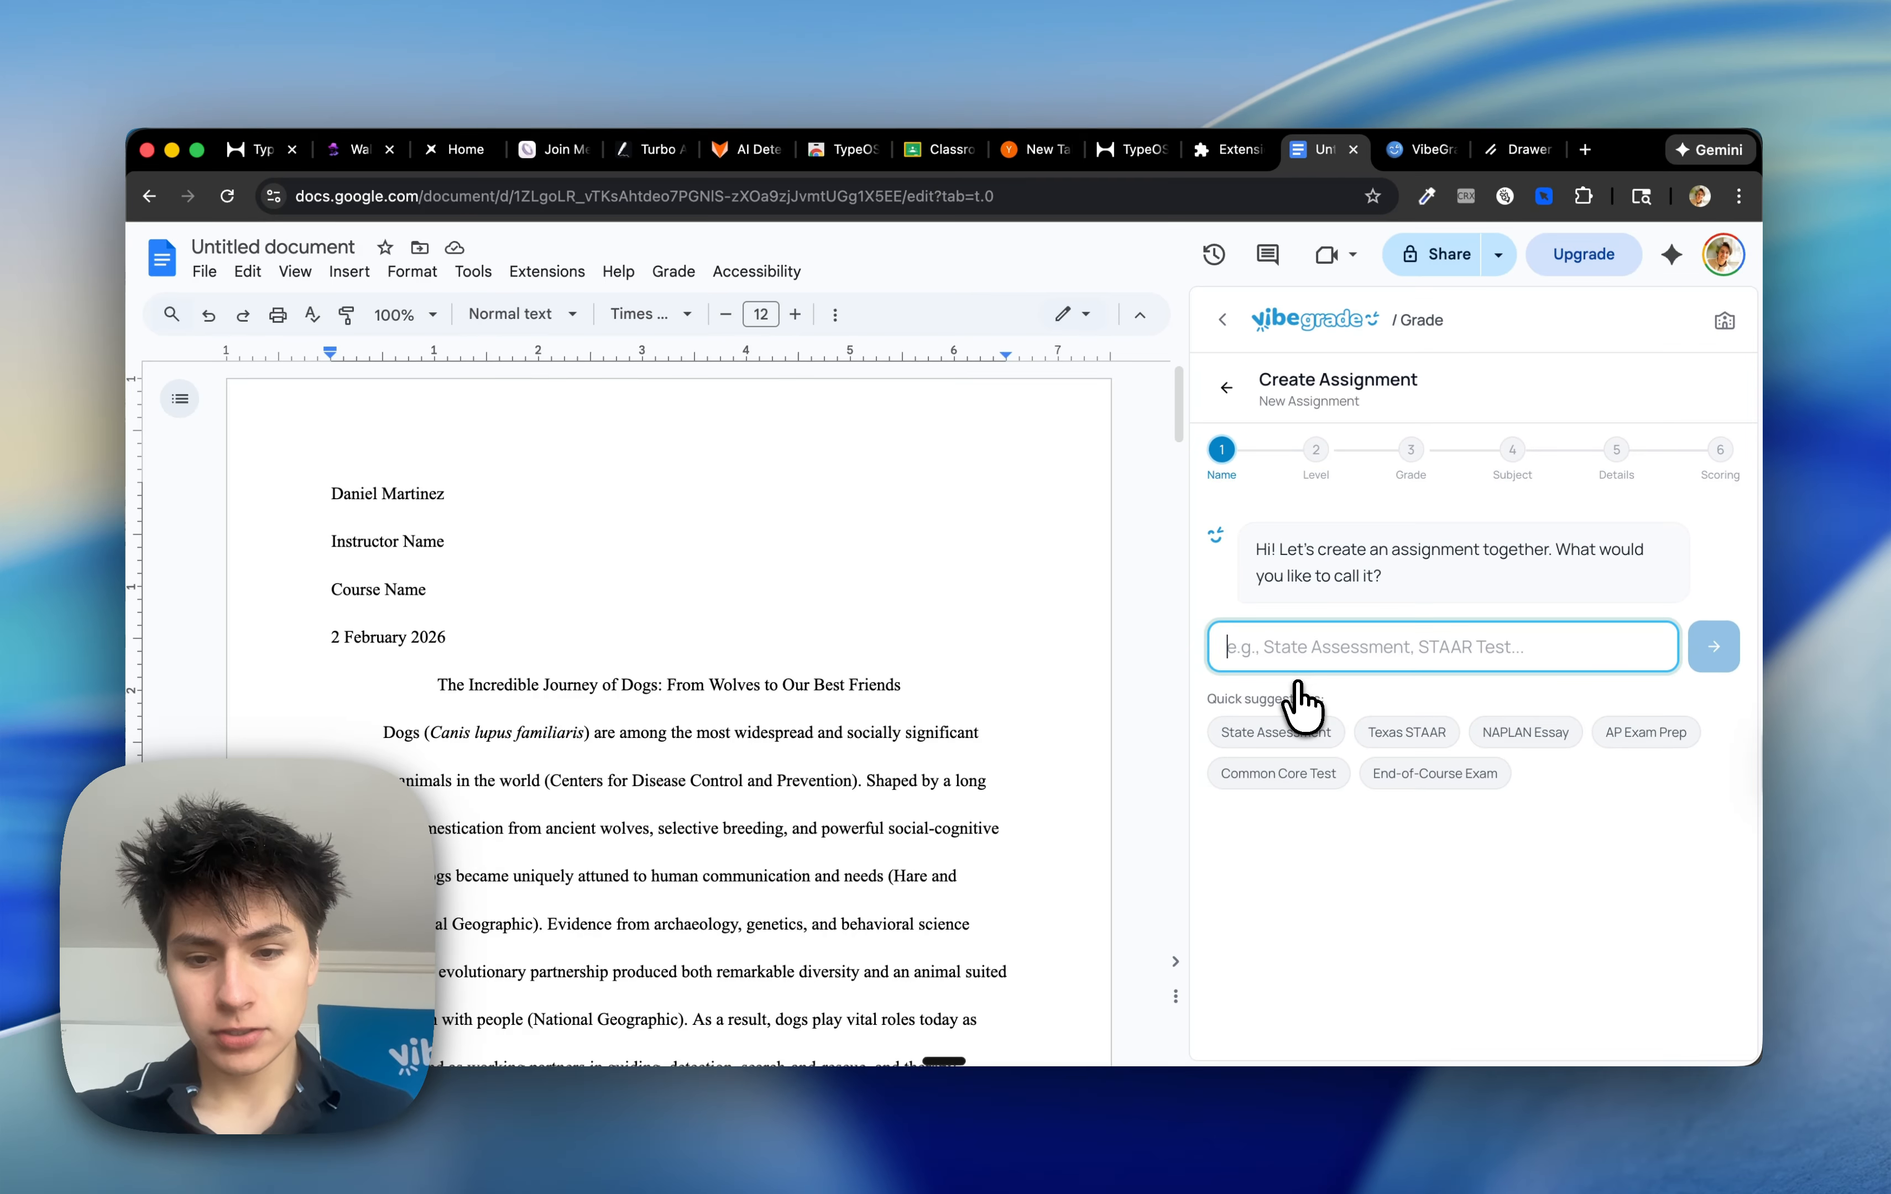
pyautogui.write('Power Paragraph Essay')
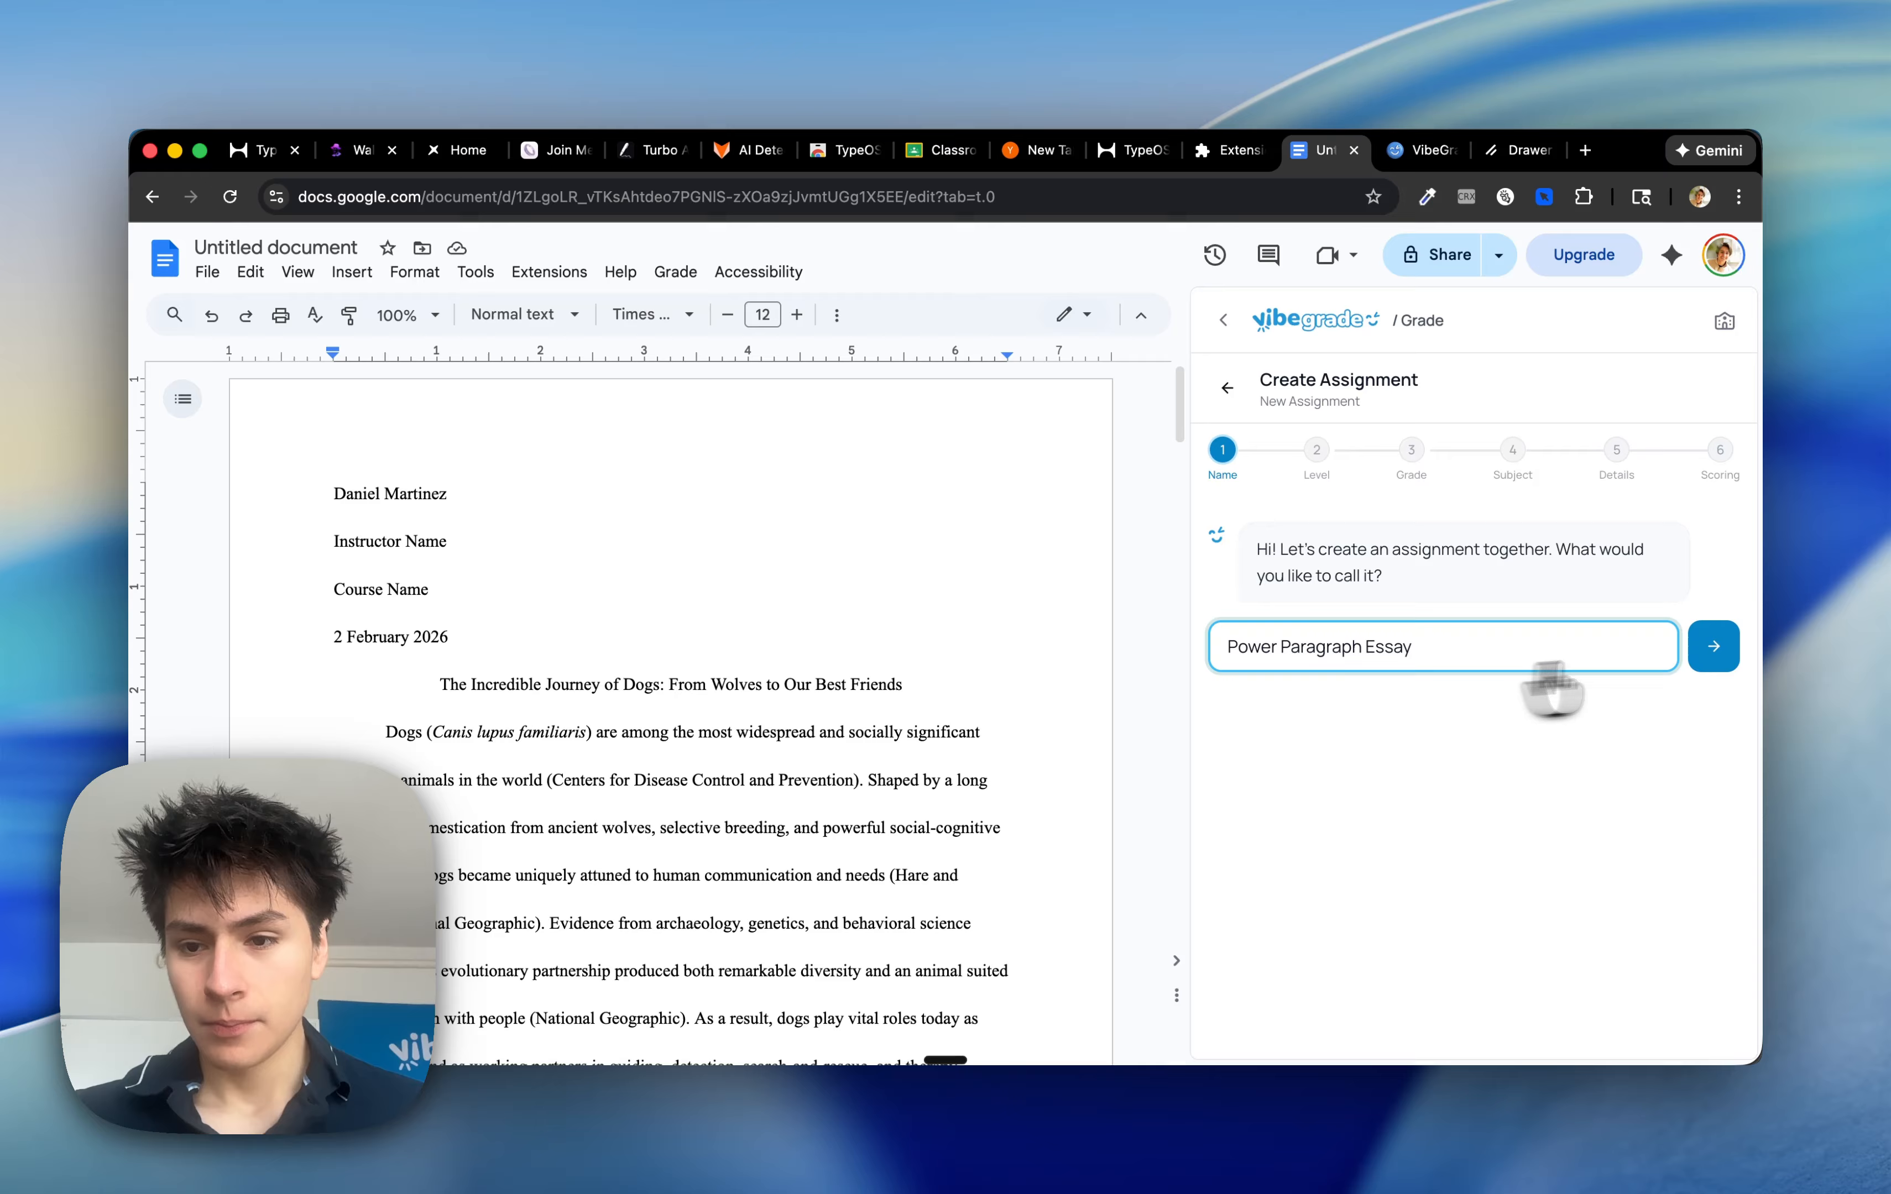
pyautogui.click(1713, 647)
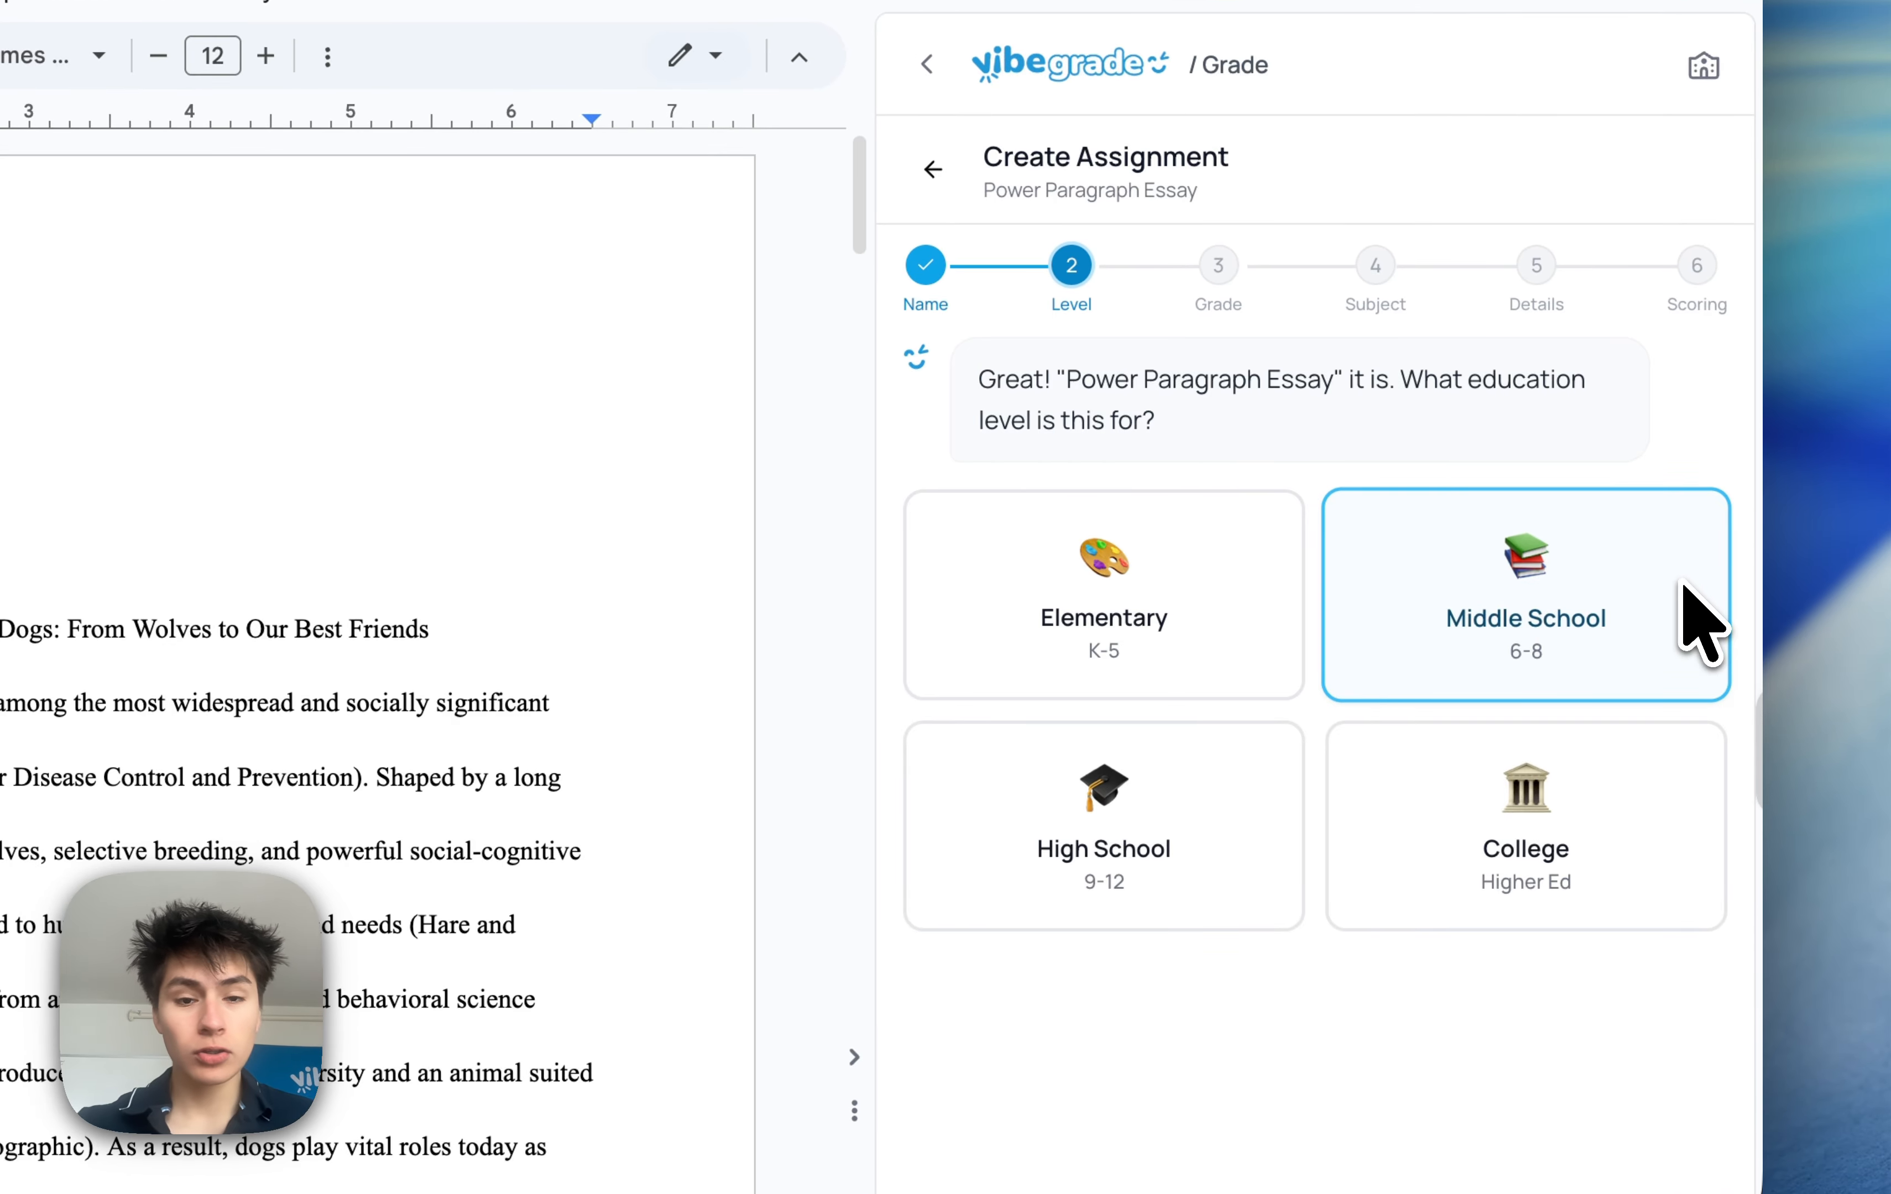
# Set the assessment's education level to High School, grade to Grade 10, and subject to English
pyautogui.click(1214, 809)
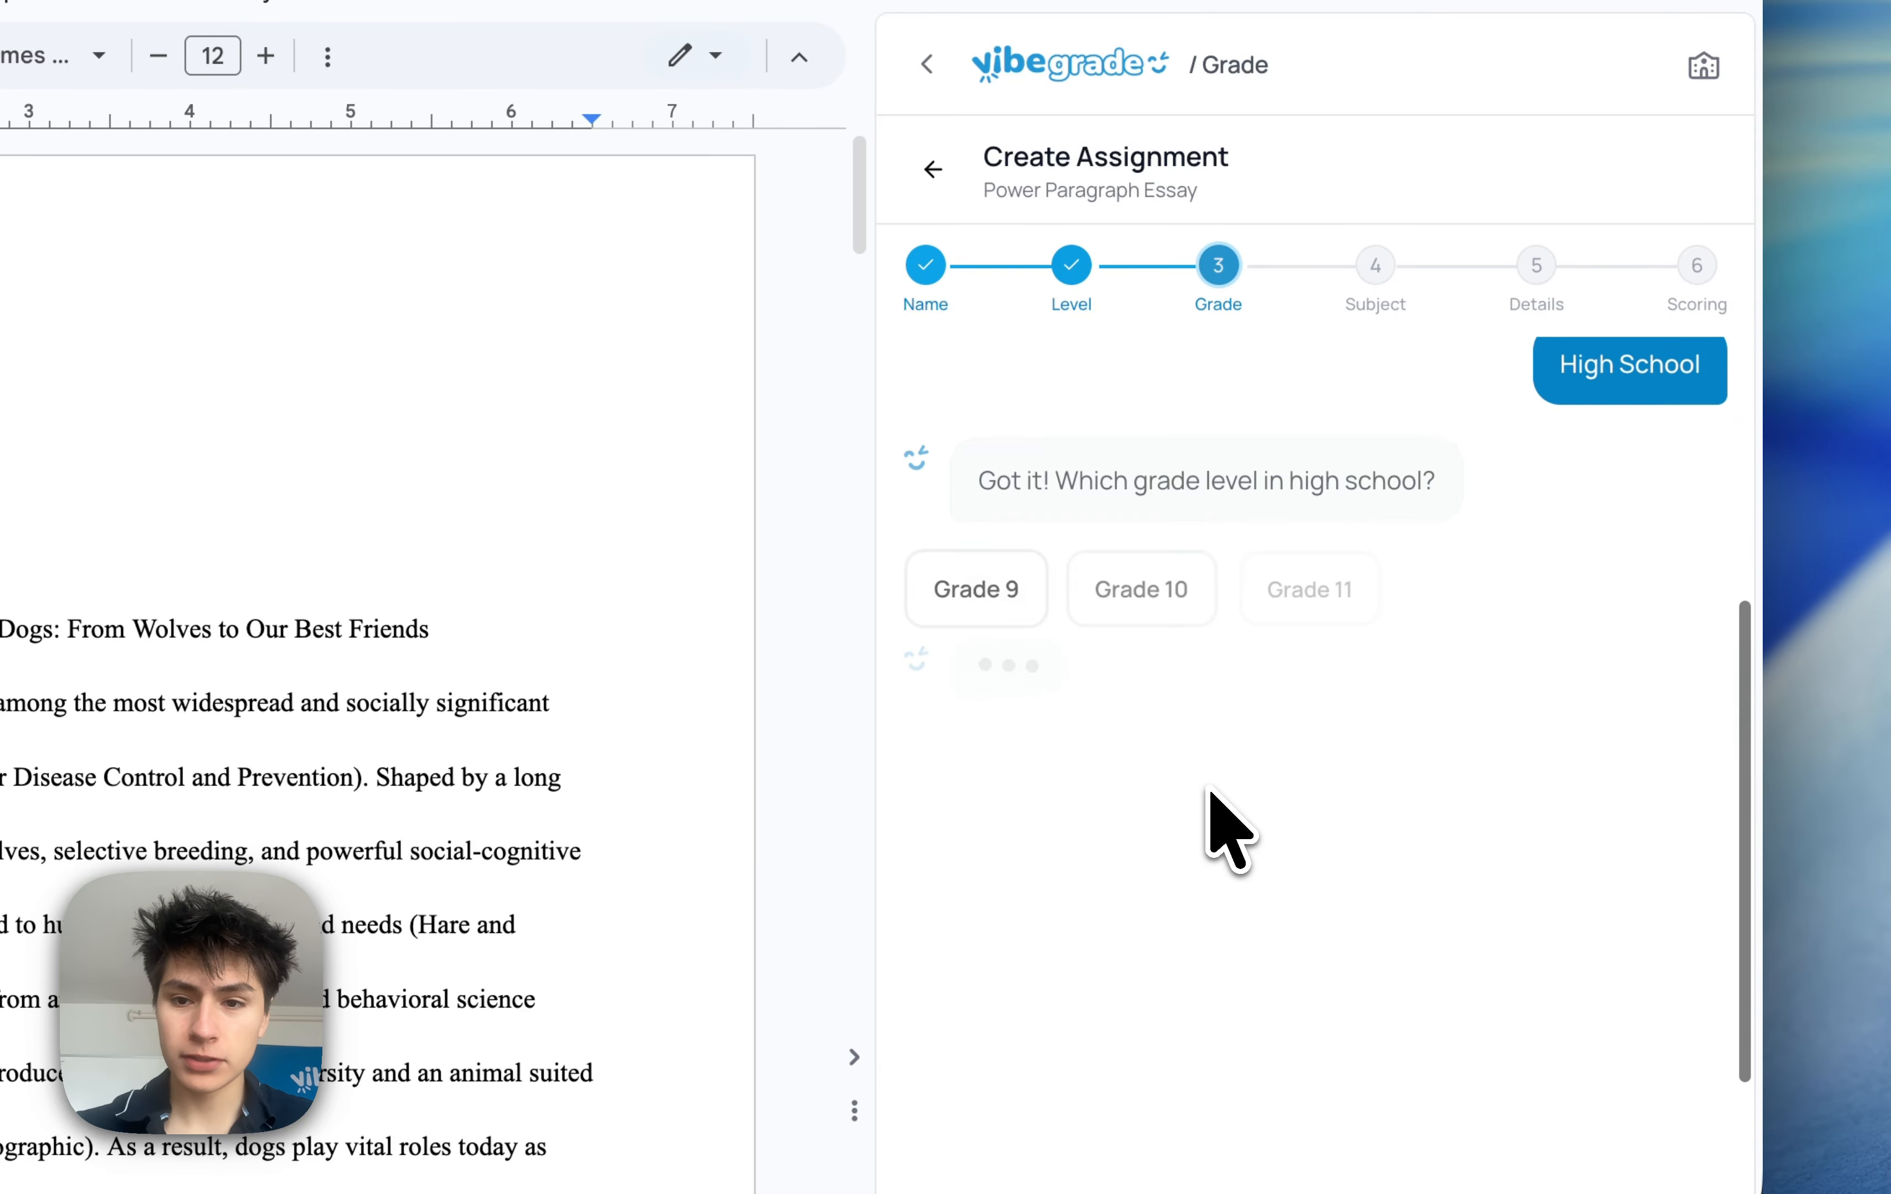
pyautogui.click(1135, 505)
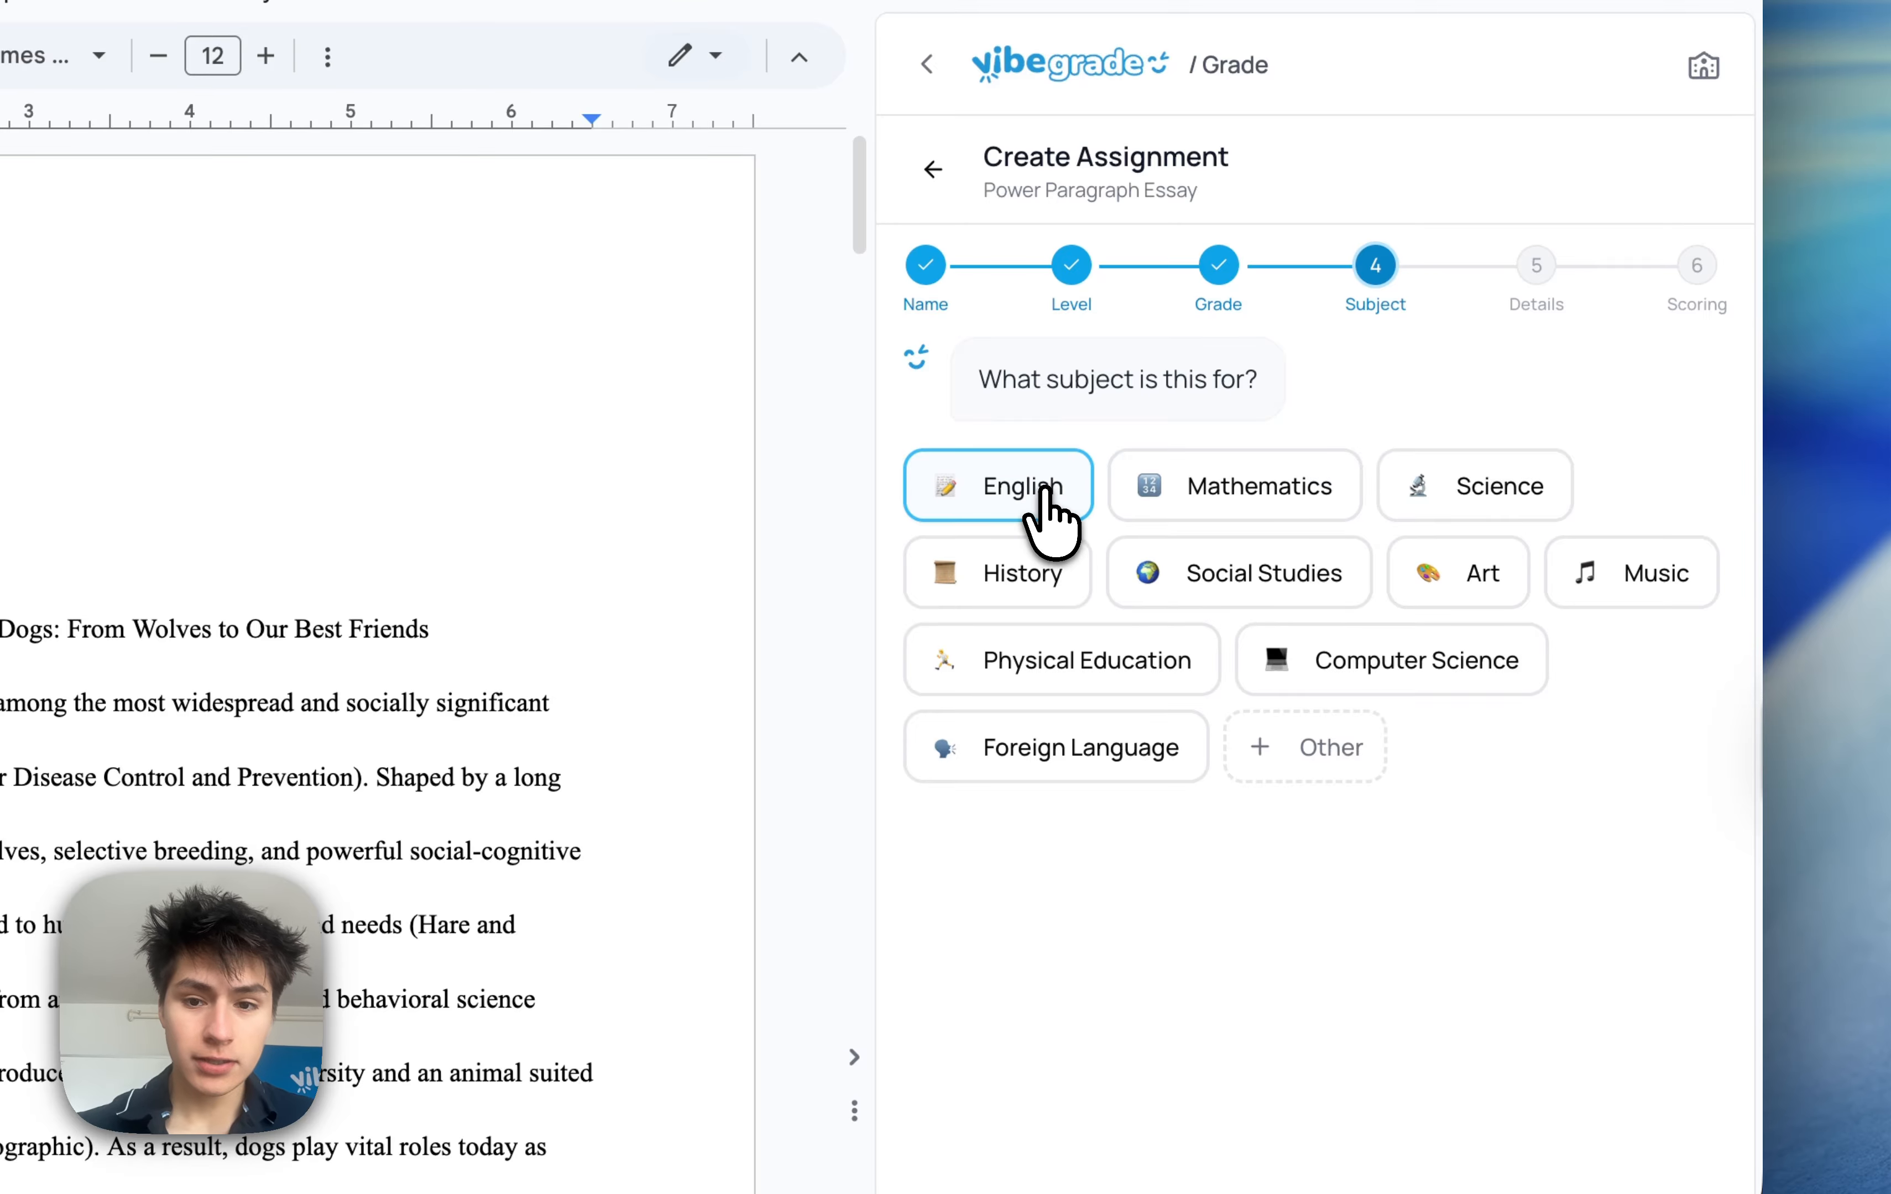
pyautogui.click(1050, 494)
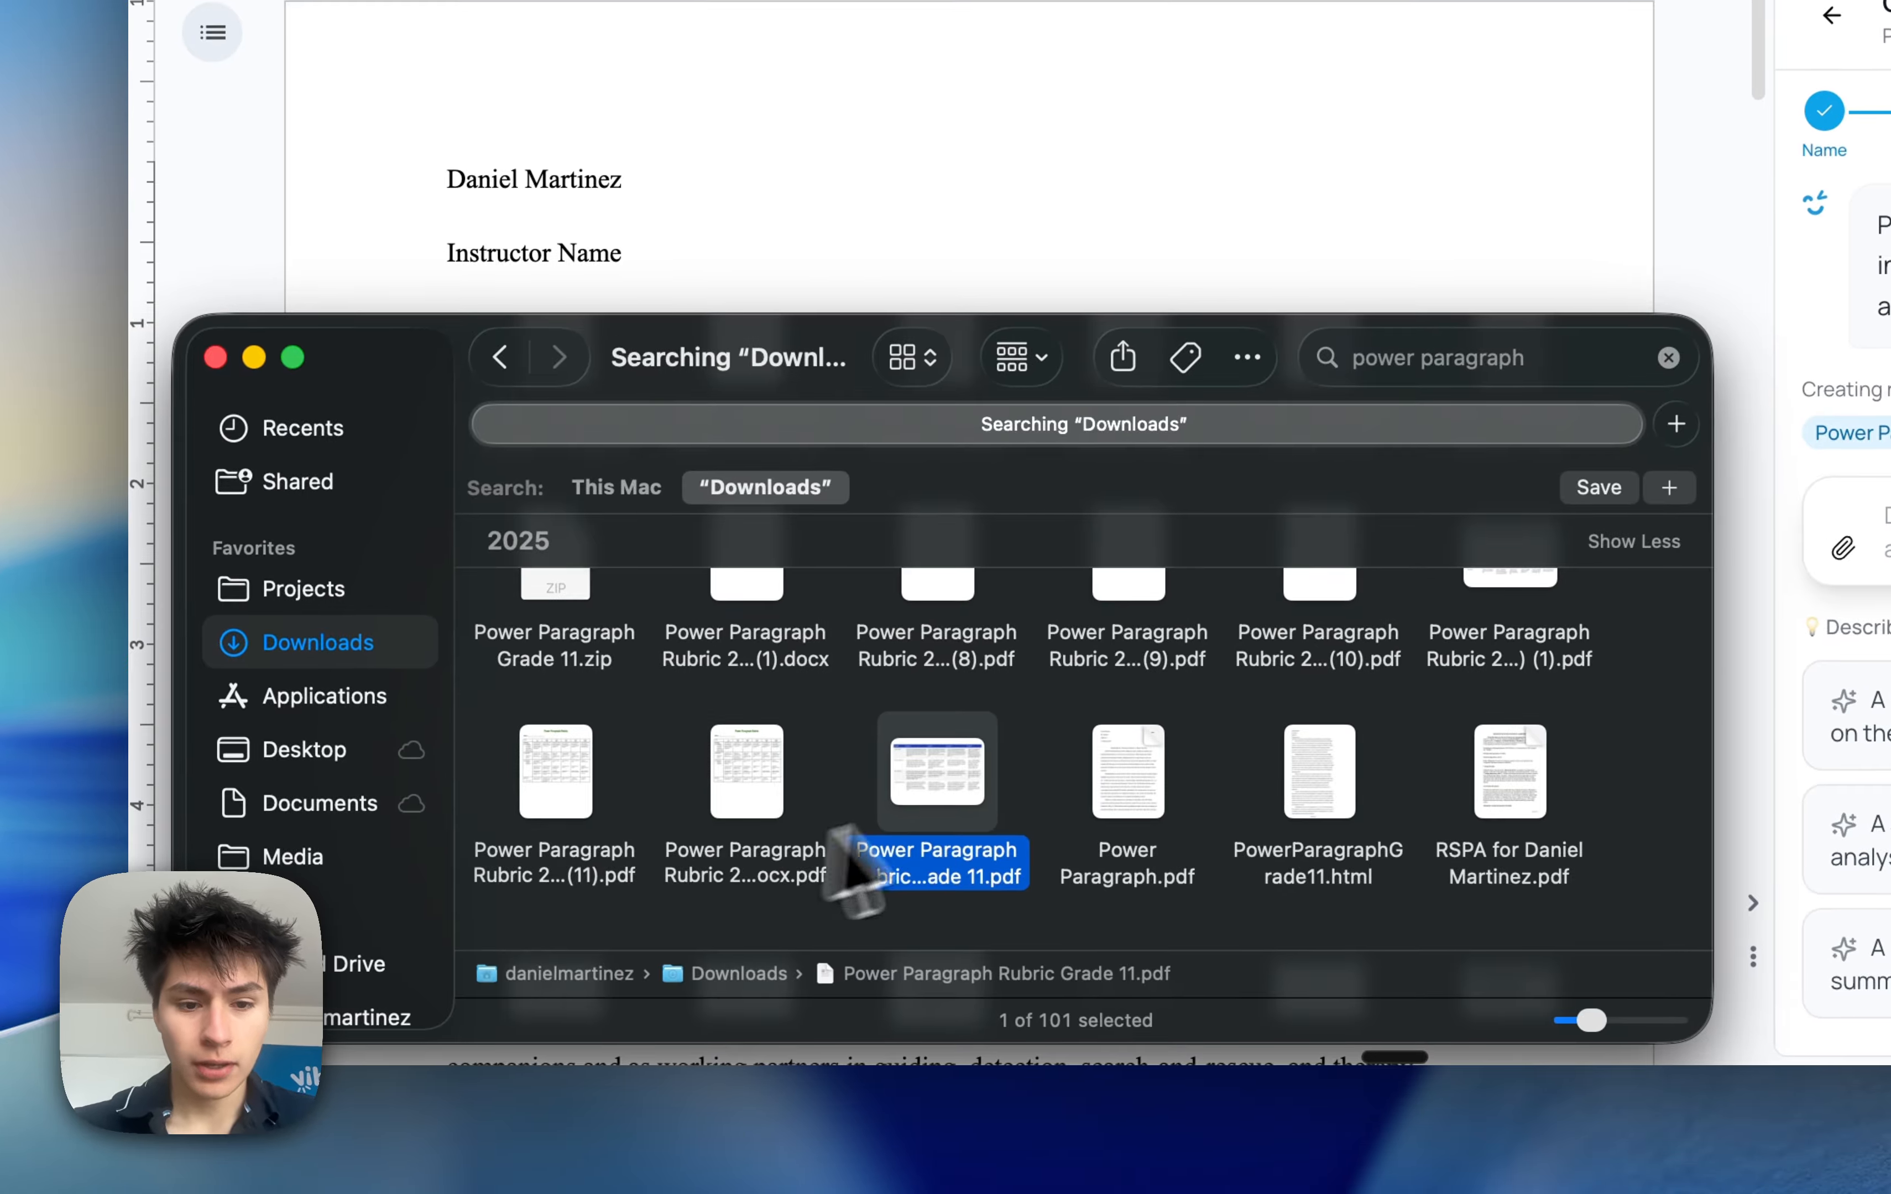
# Attach the Power Paragraph Rubric Grade 11.pdf file as assignment details and choose Levels scoring
pyautogui.moveTo(936, 846); pyautogui.dragTo(1168, 663)
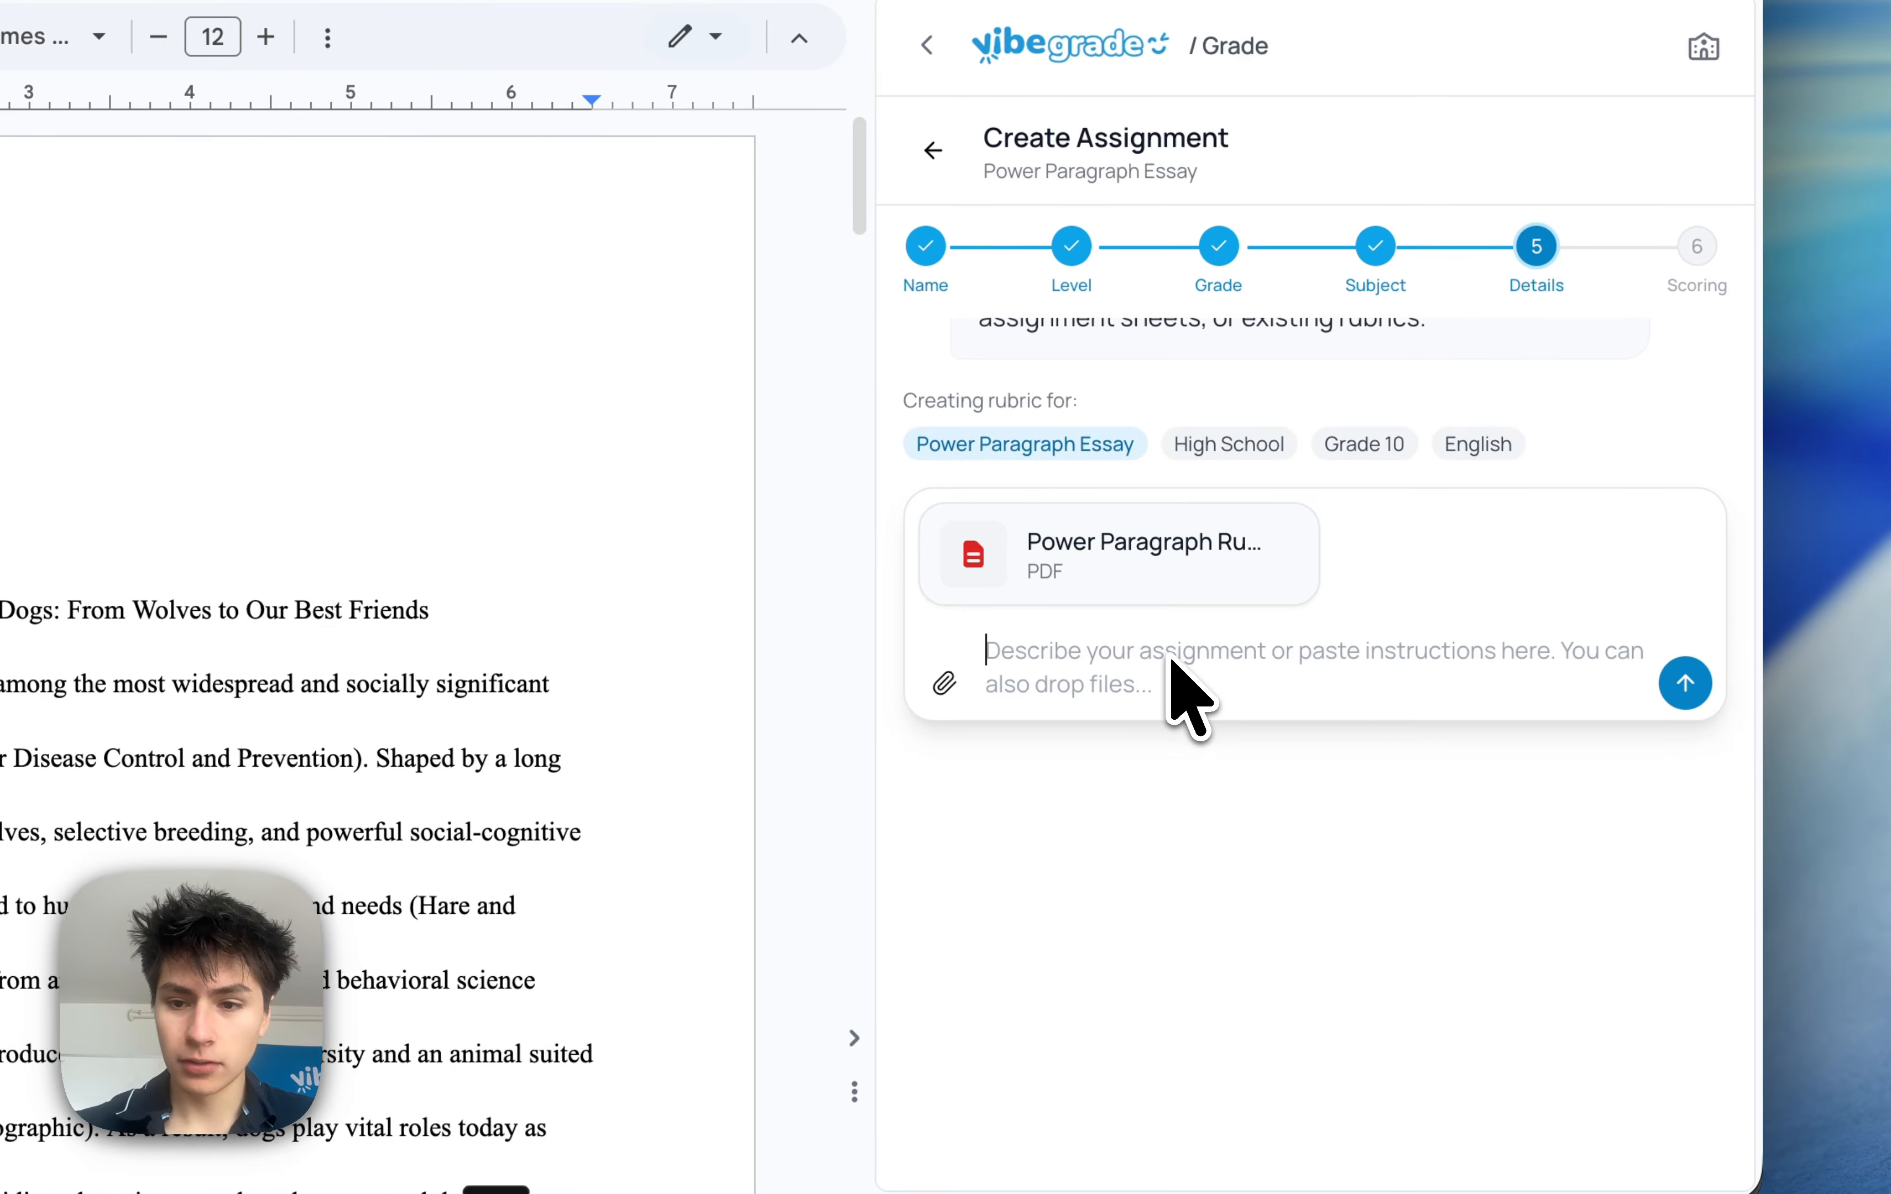
pyautogui.click(1683, 681)
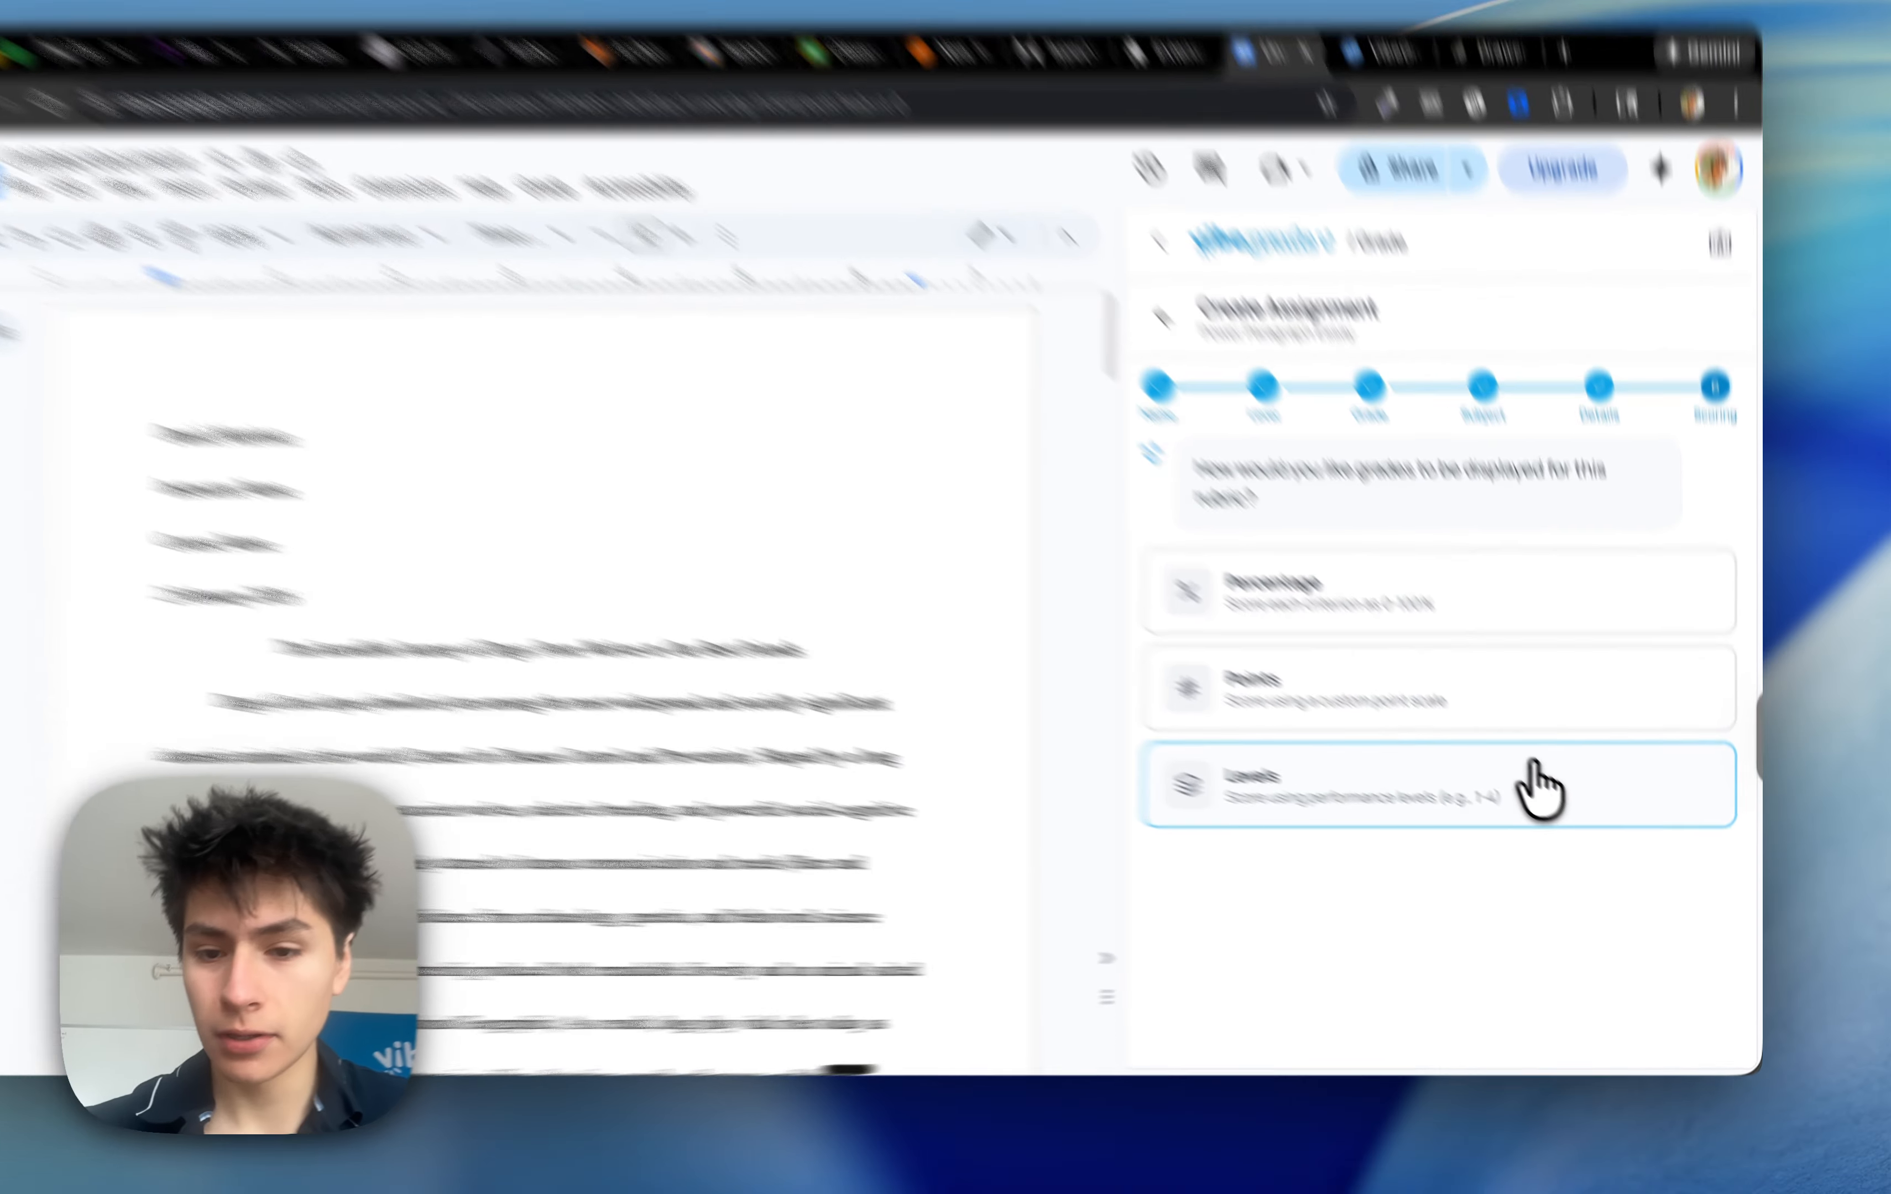
pyautogui.click(1561, 805)
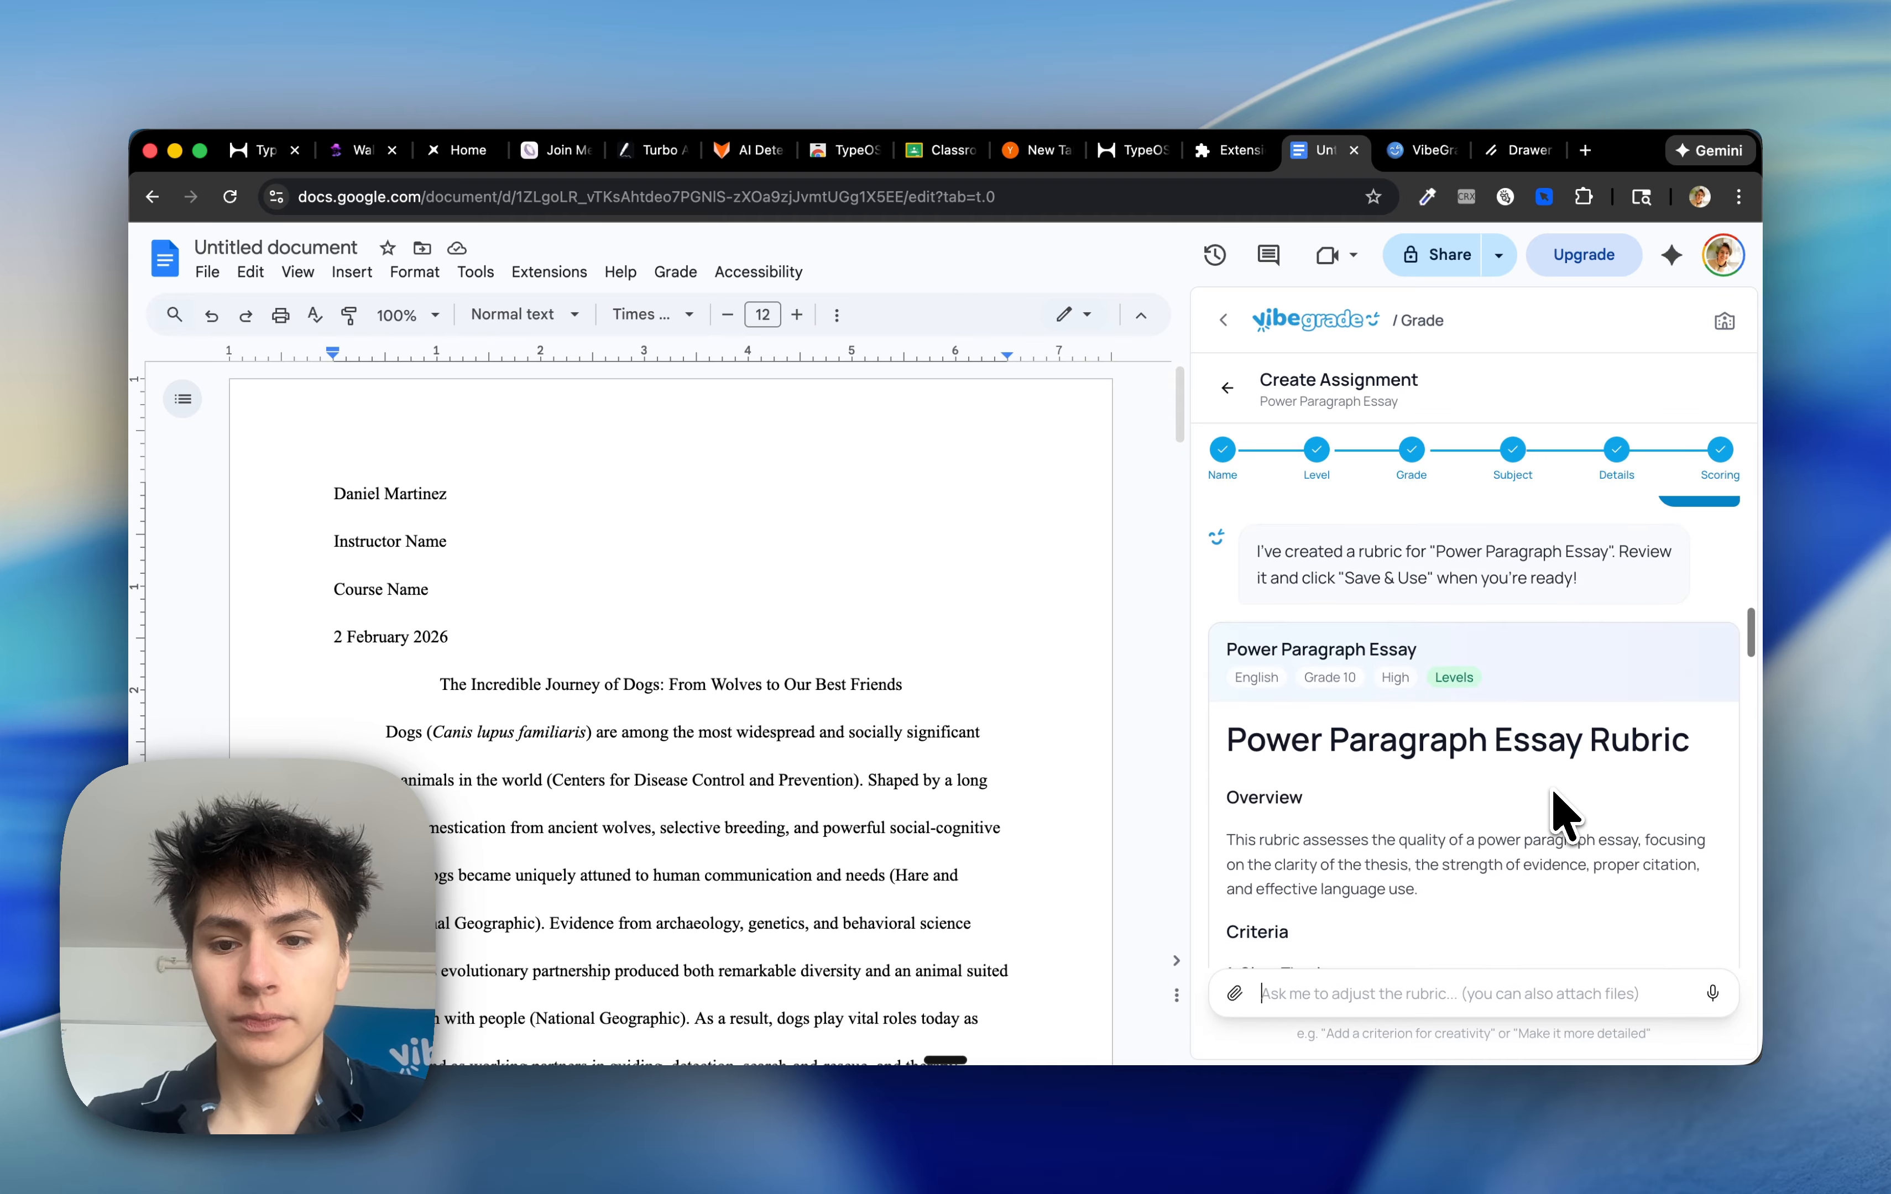
# Review the generated Power Paragraph Essay rubric's criteria and save it for use
pyautogui.scroll(-10, 1559, 813)
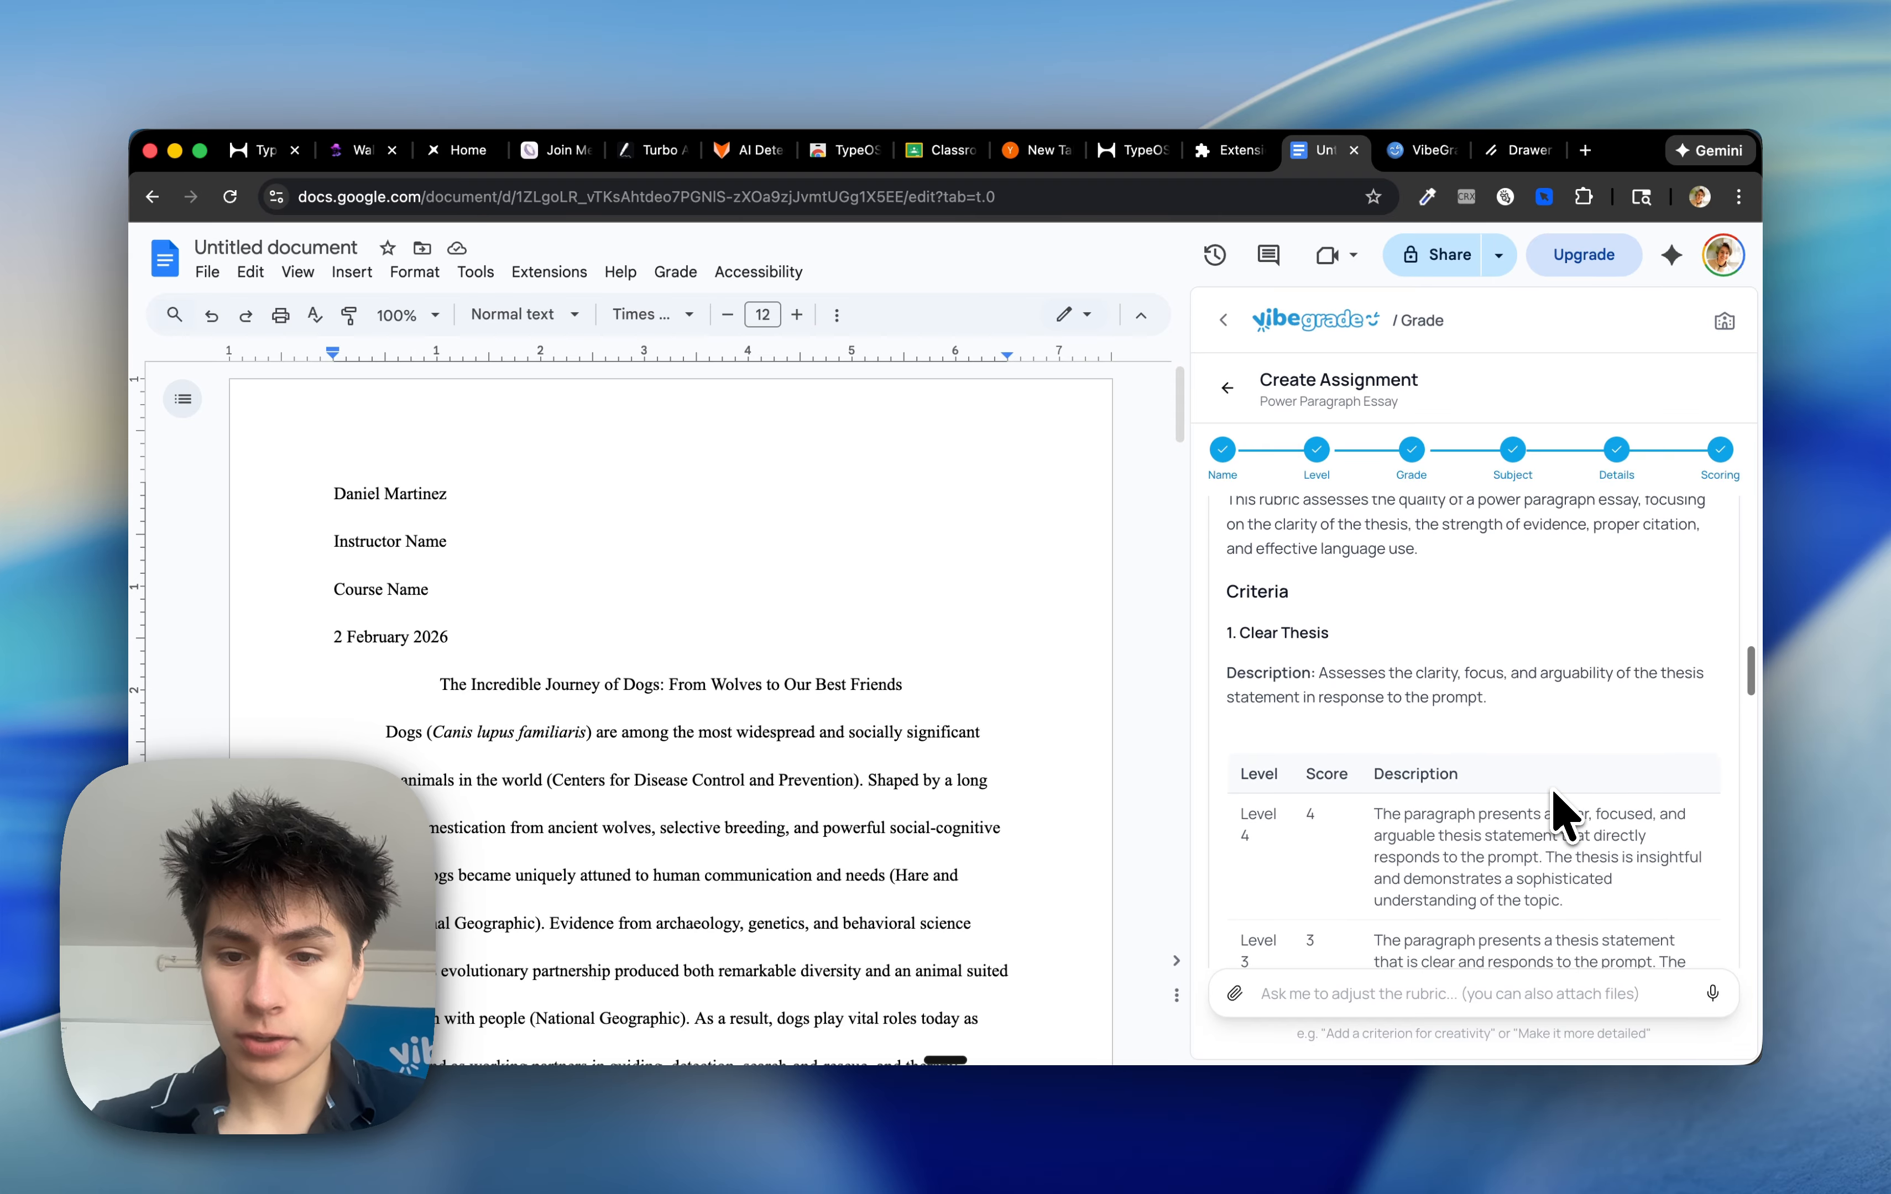
pyautogui.scroll(-6, 1560, 813)
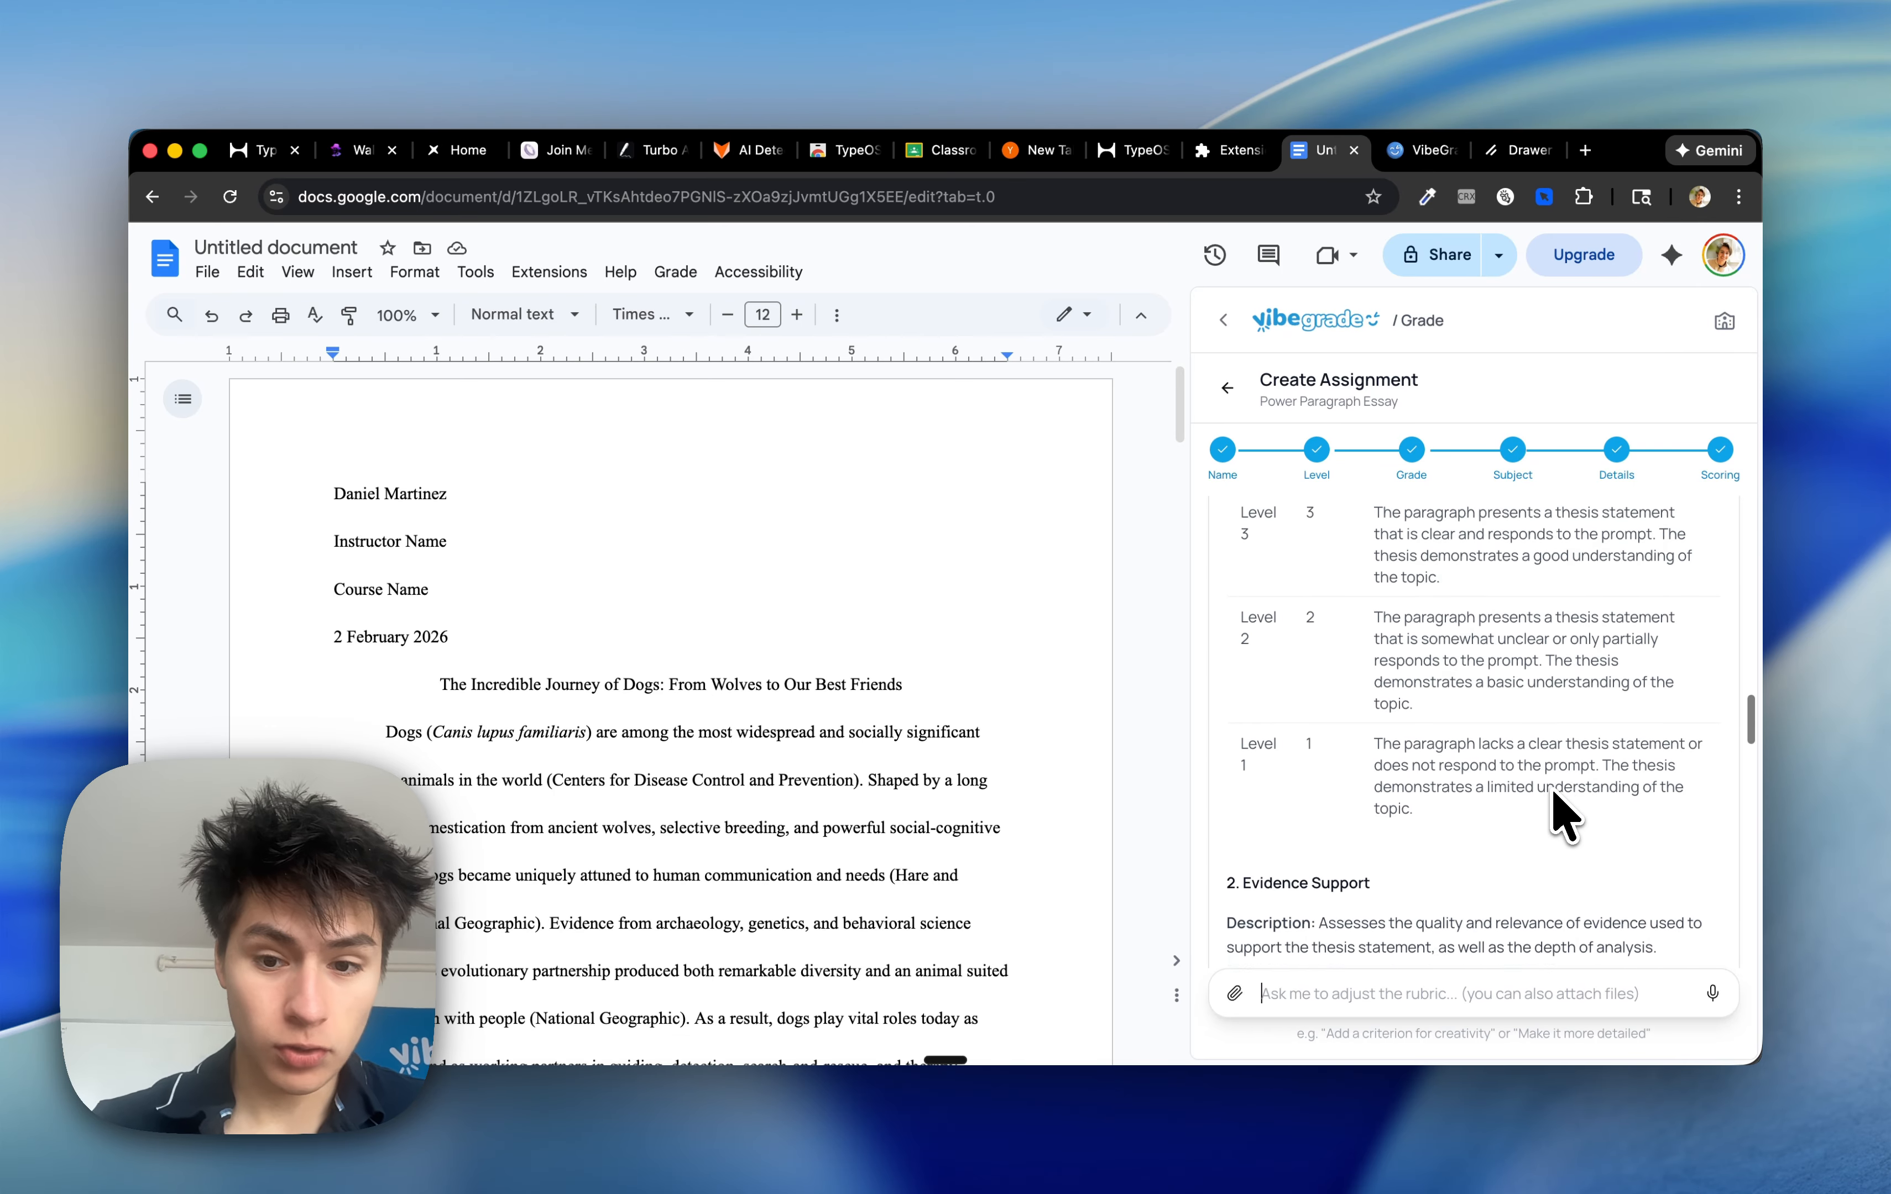
pyautogui.scroll(-12, 1559, 813)
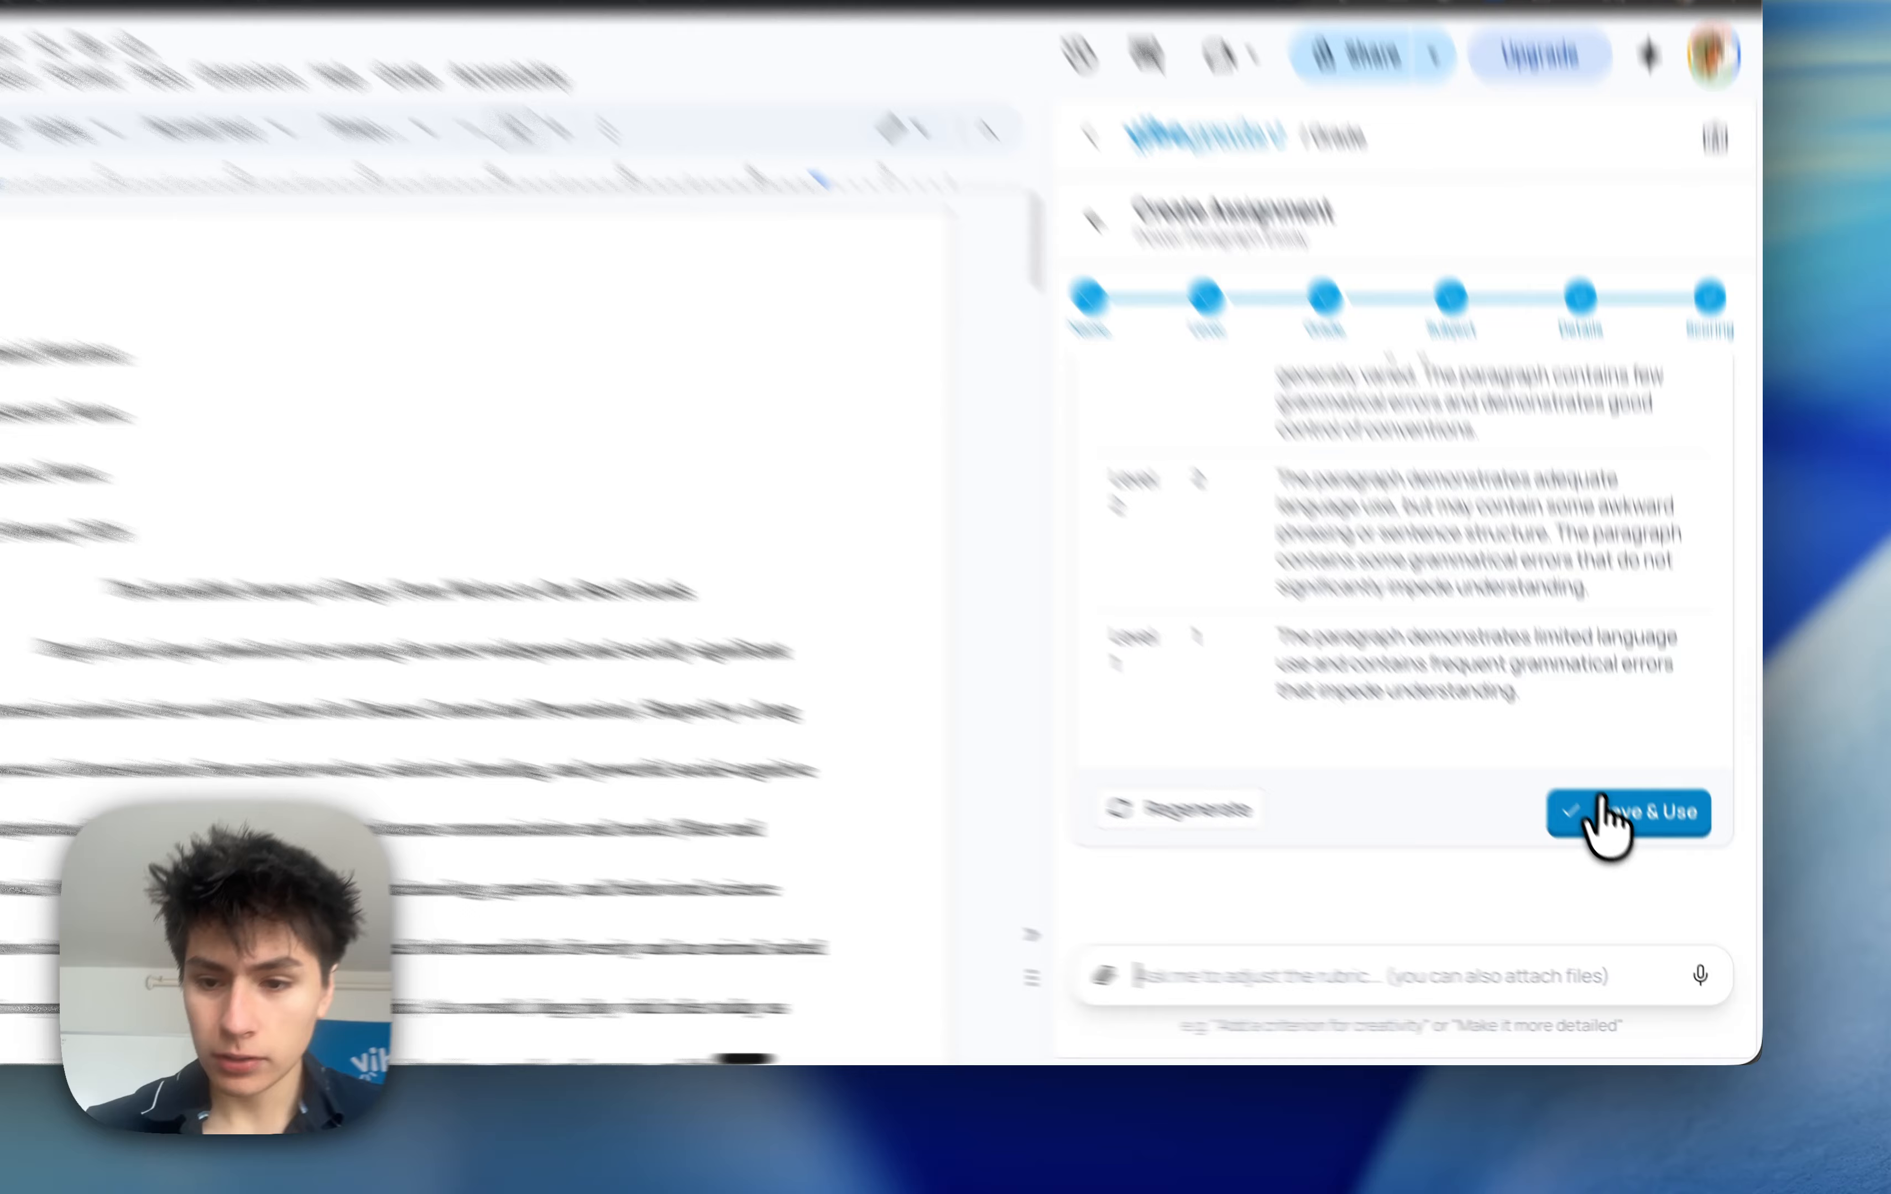
pyautogui.click(1647, 860)
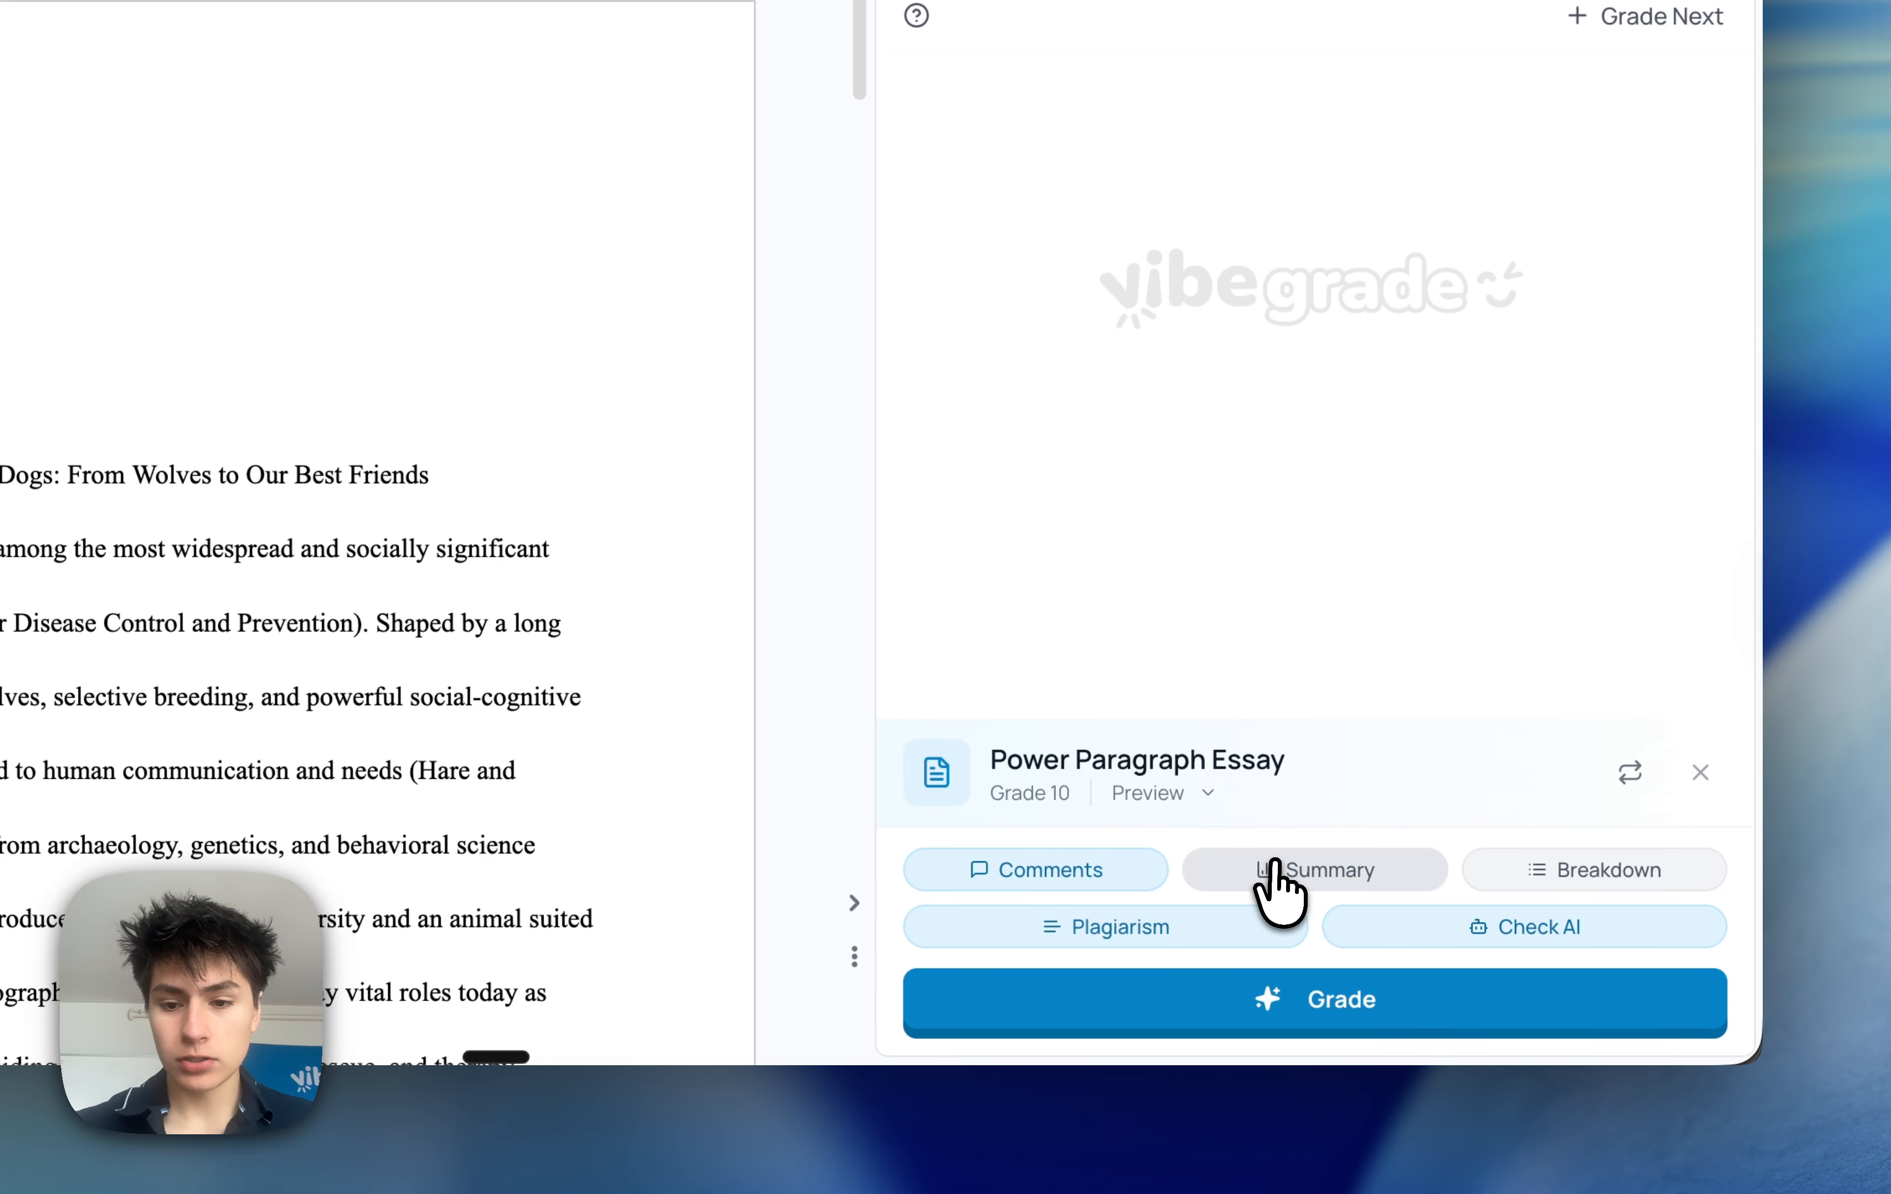
# Grade the open essay with the Power Paragraph Essay rubric and view the highlighted passages
pyautogui.click(1410, 996)
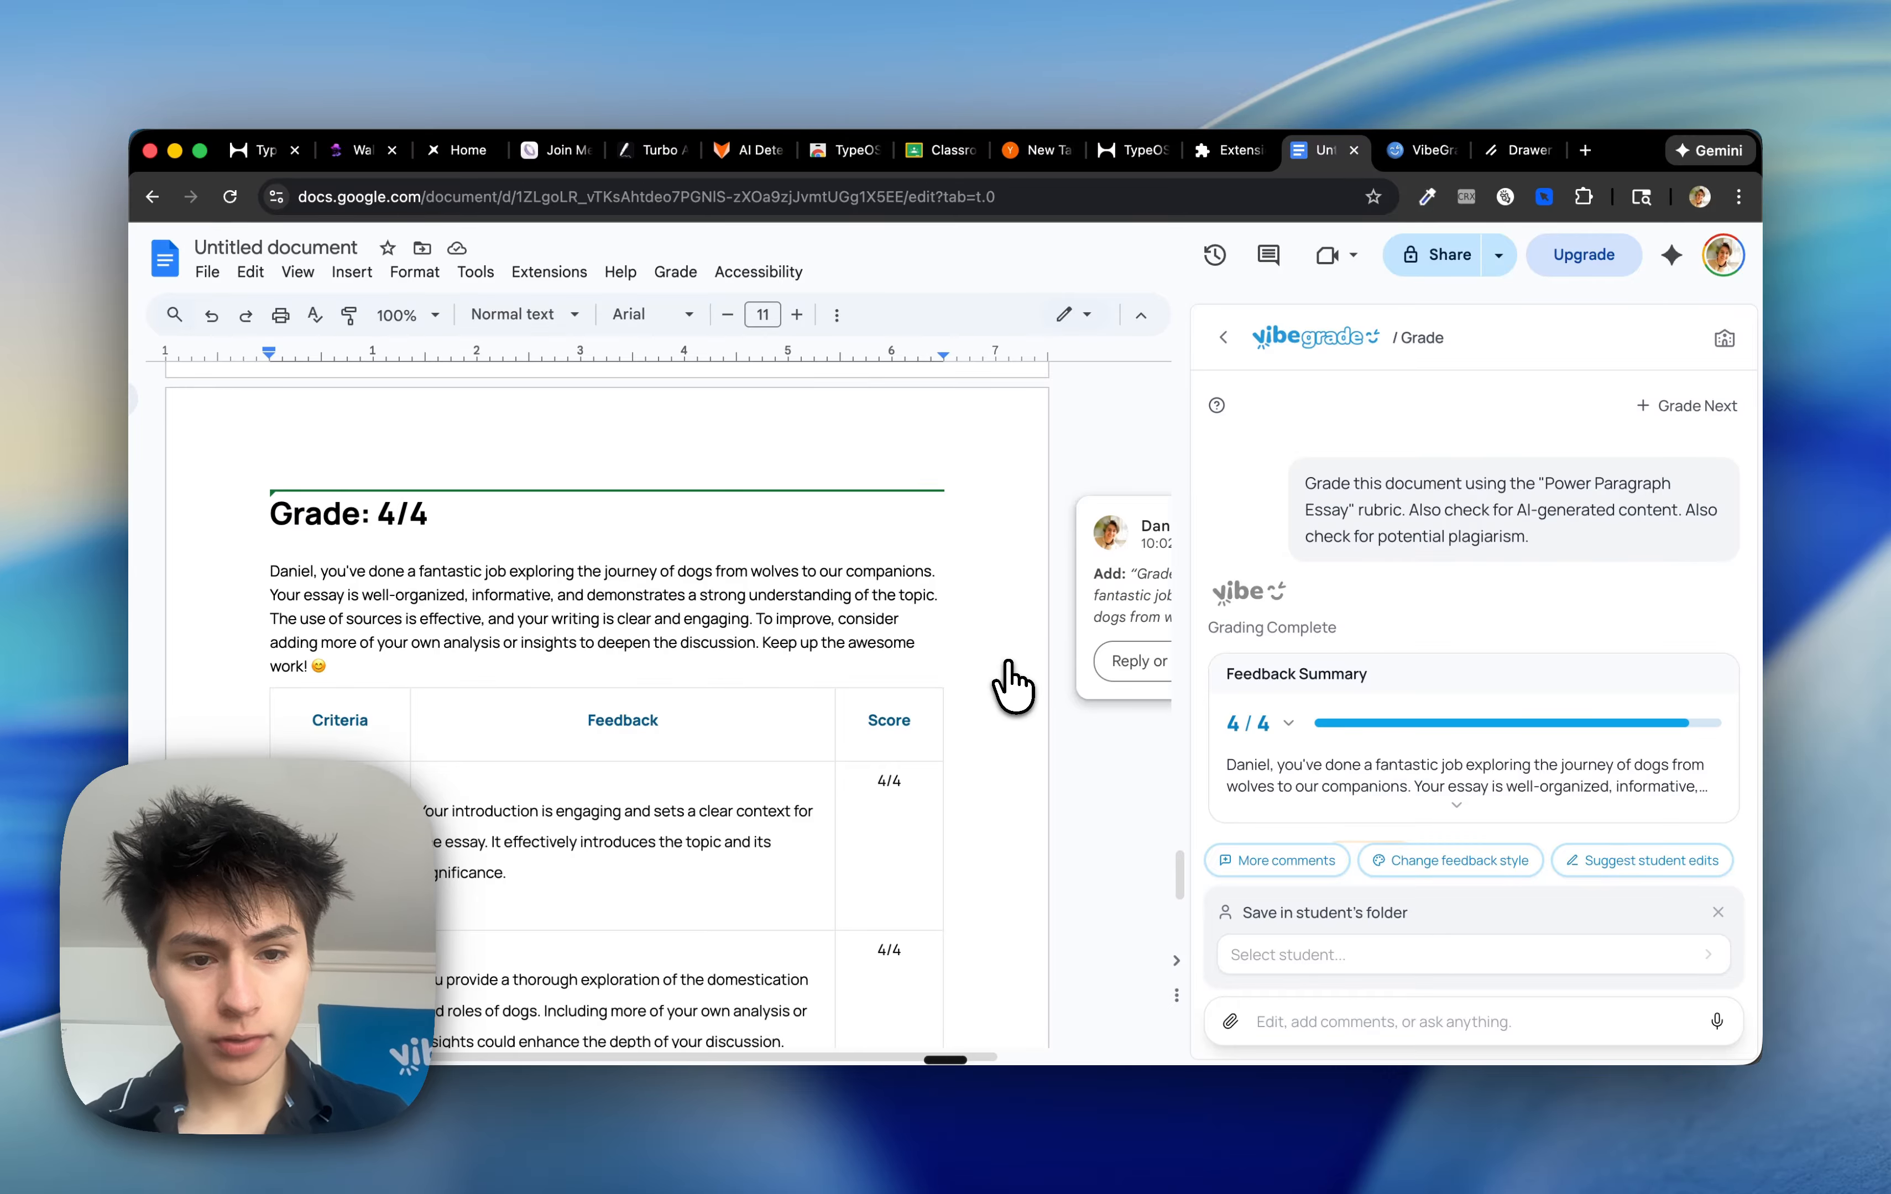
pyautogui.scroll(-3, 1012, 687)
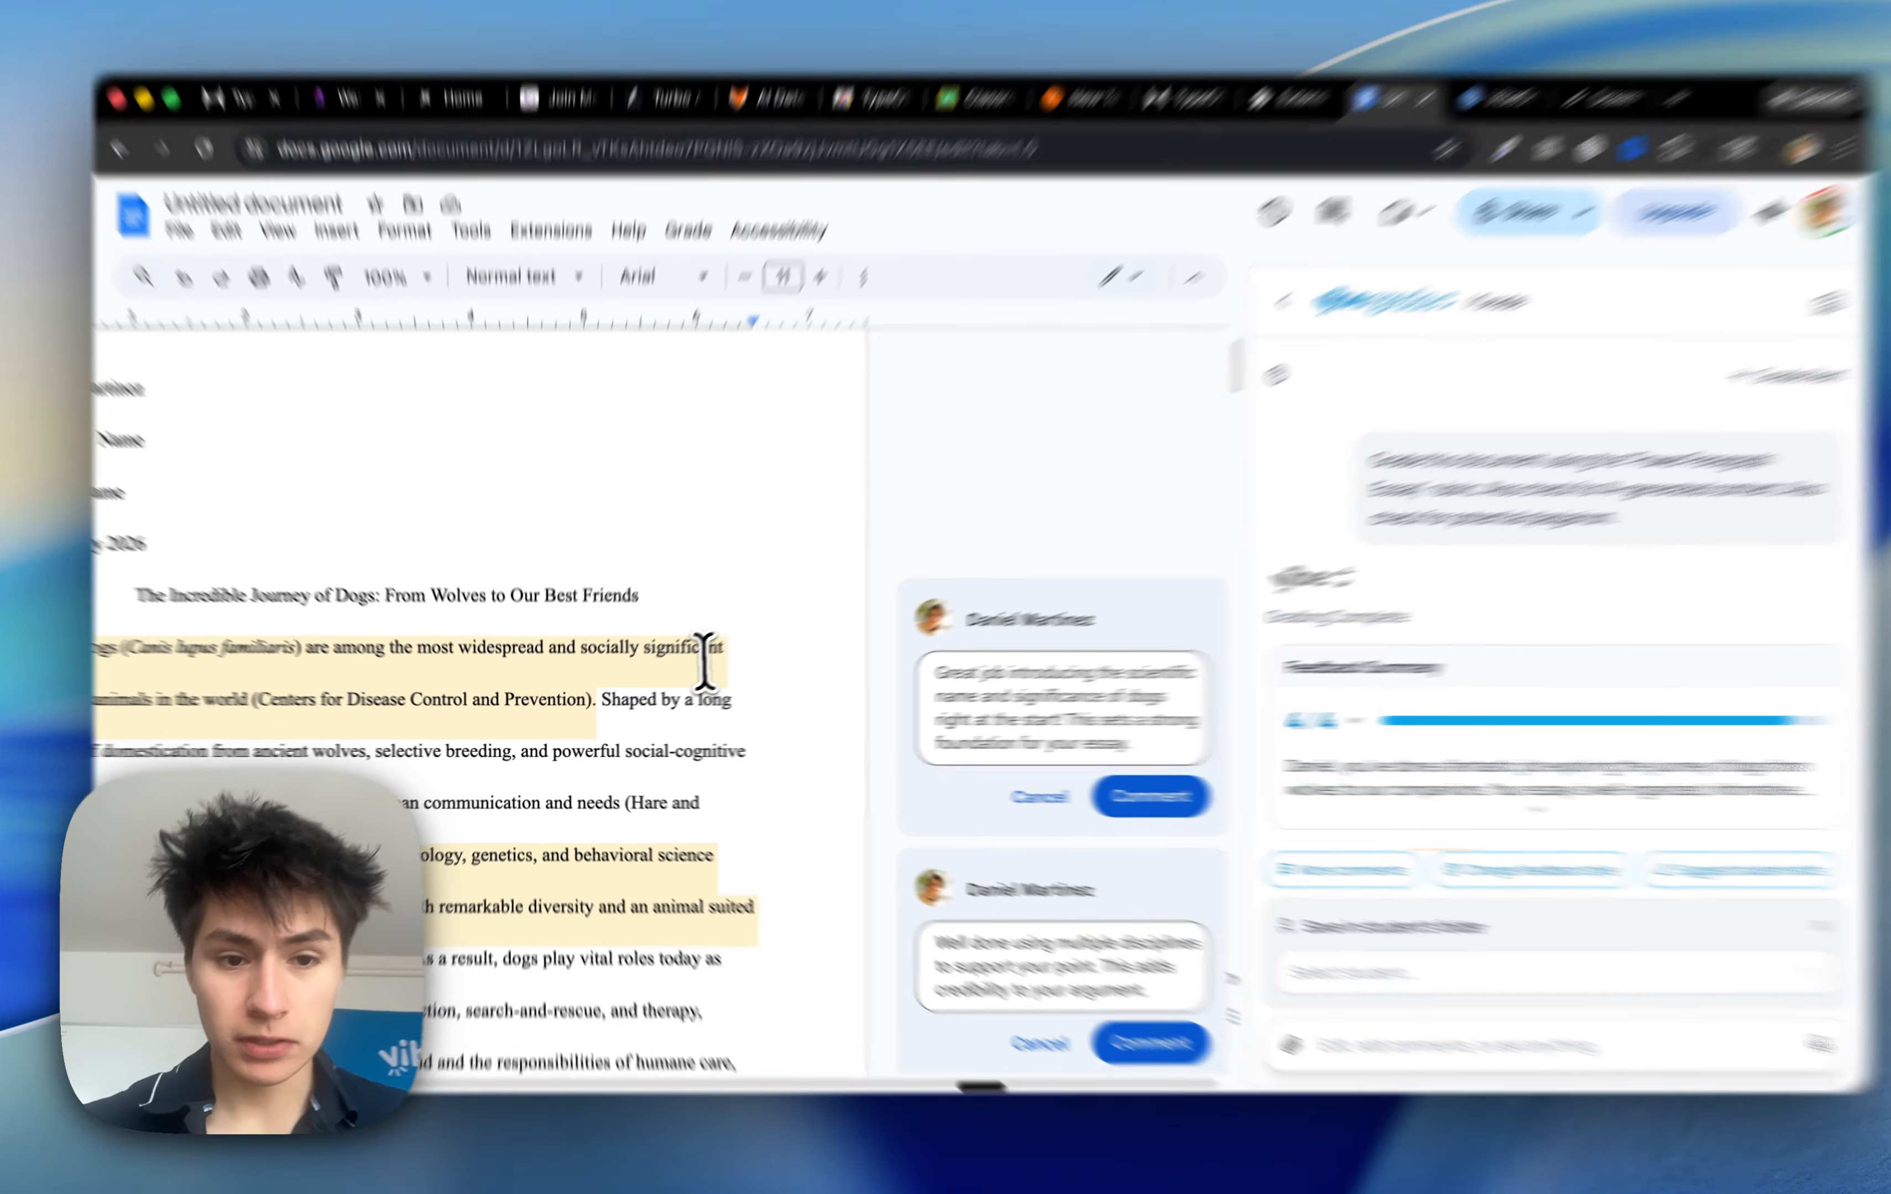
pyautogui.click(669, 655)
pyautogui.hscroll(-3, 659, 659)
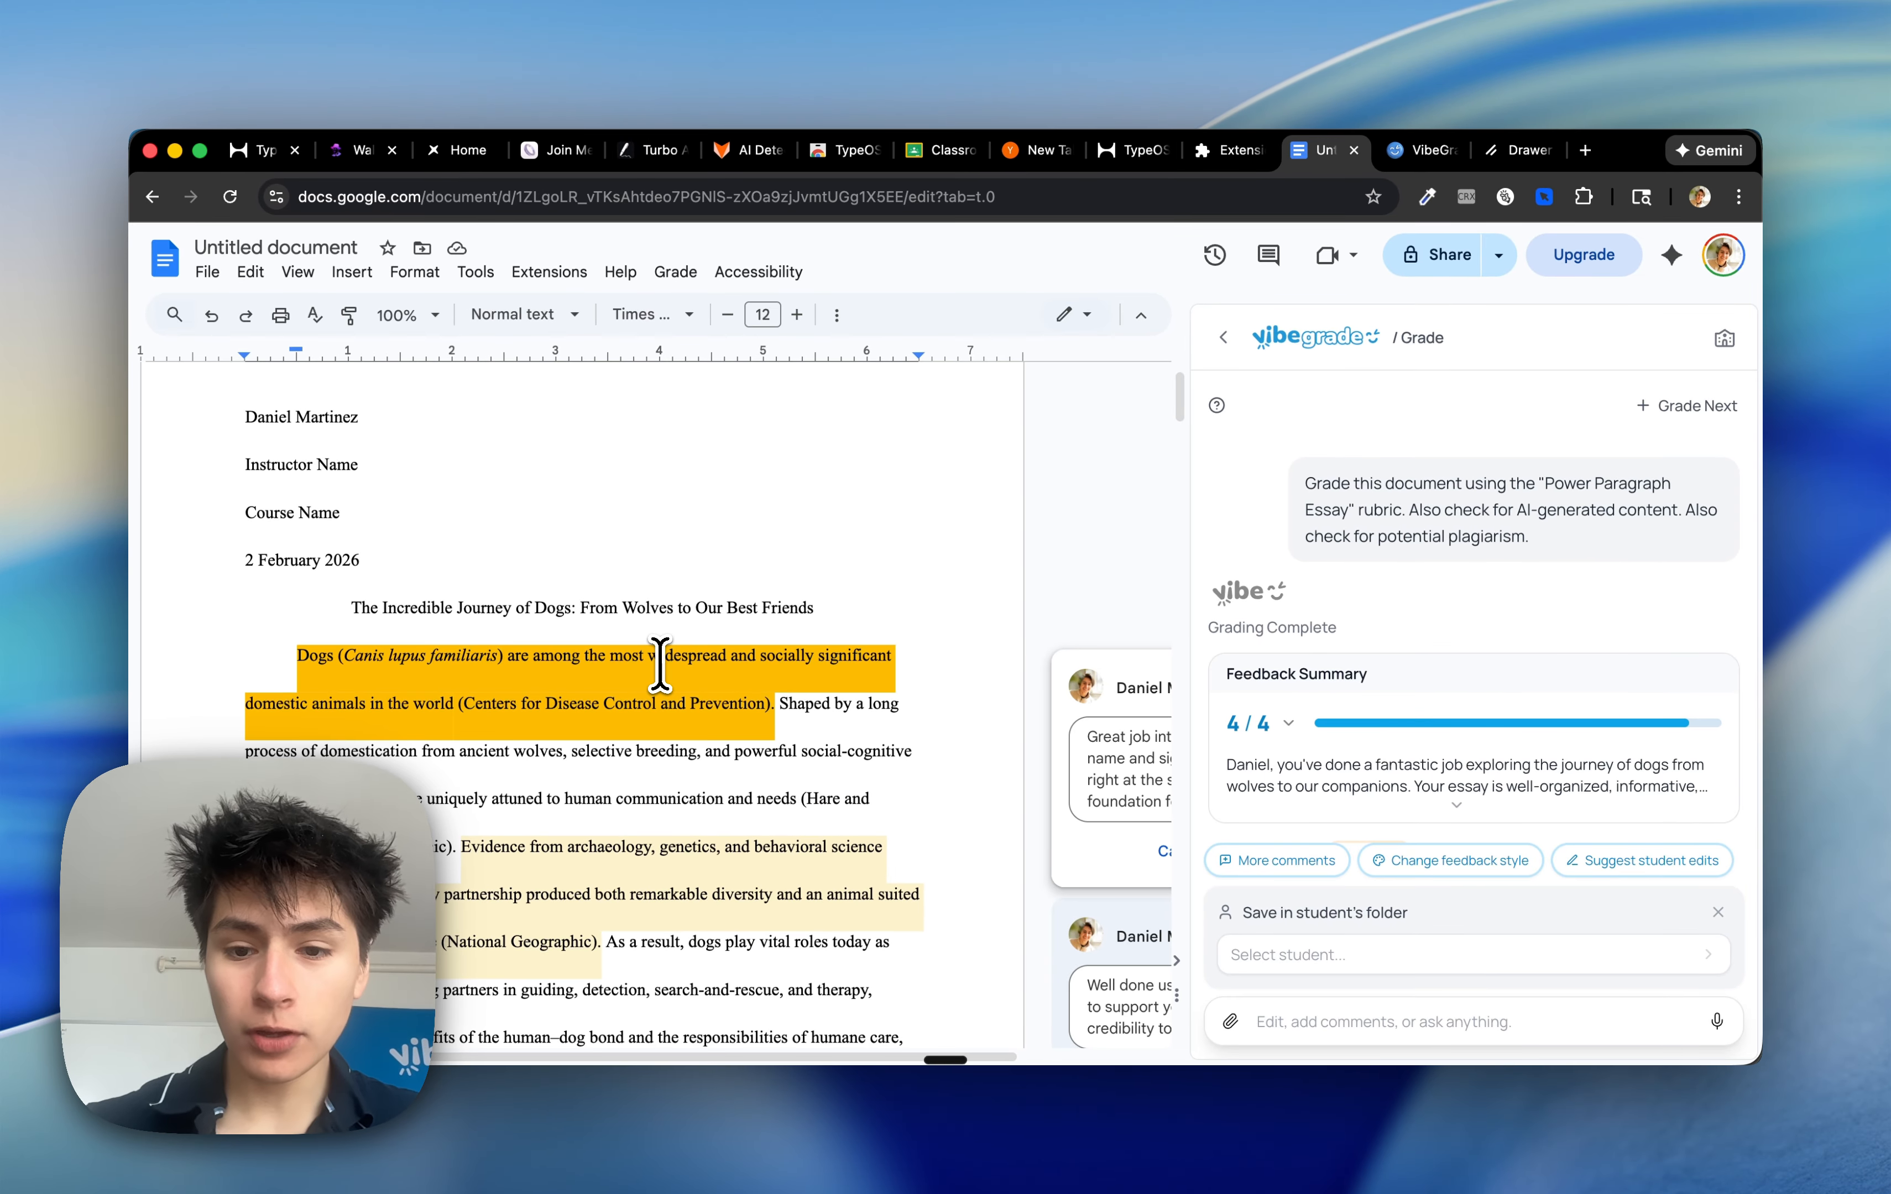
pyautogui.scroll(-5, 1316, 647)
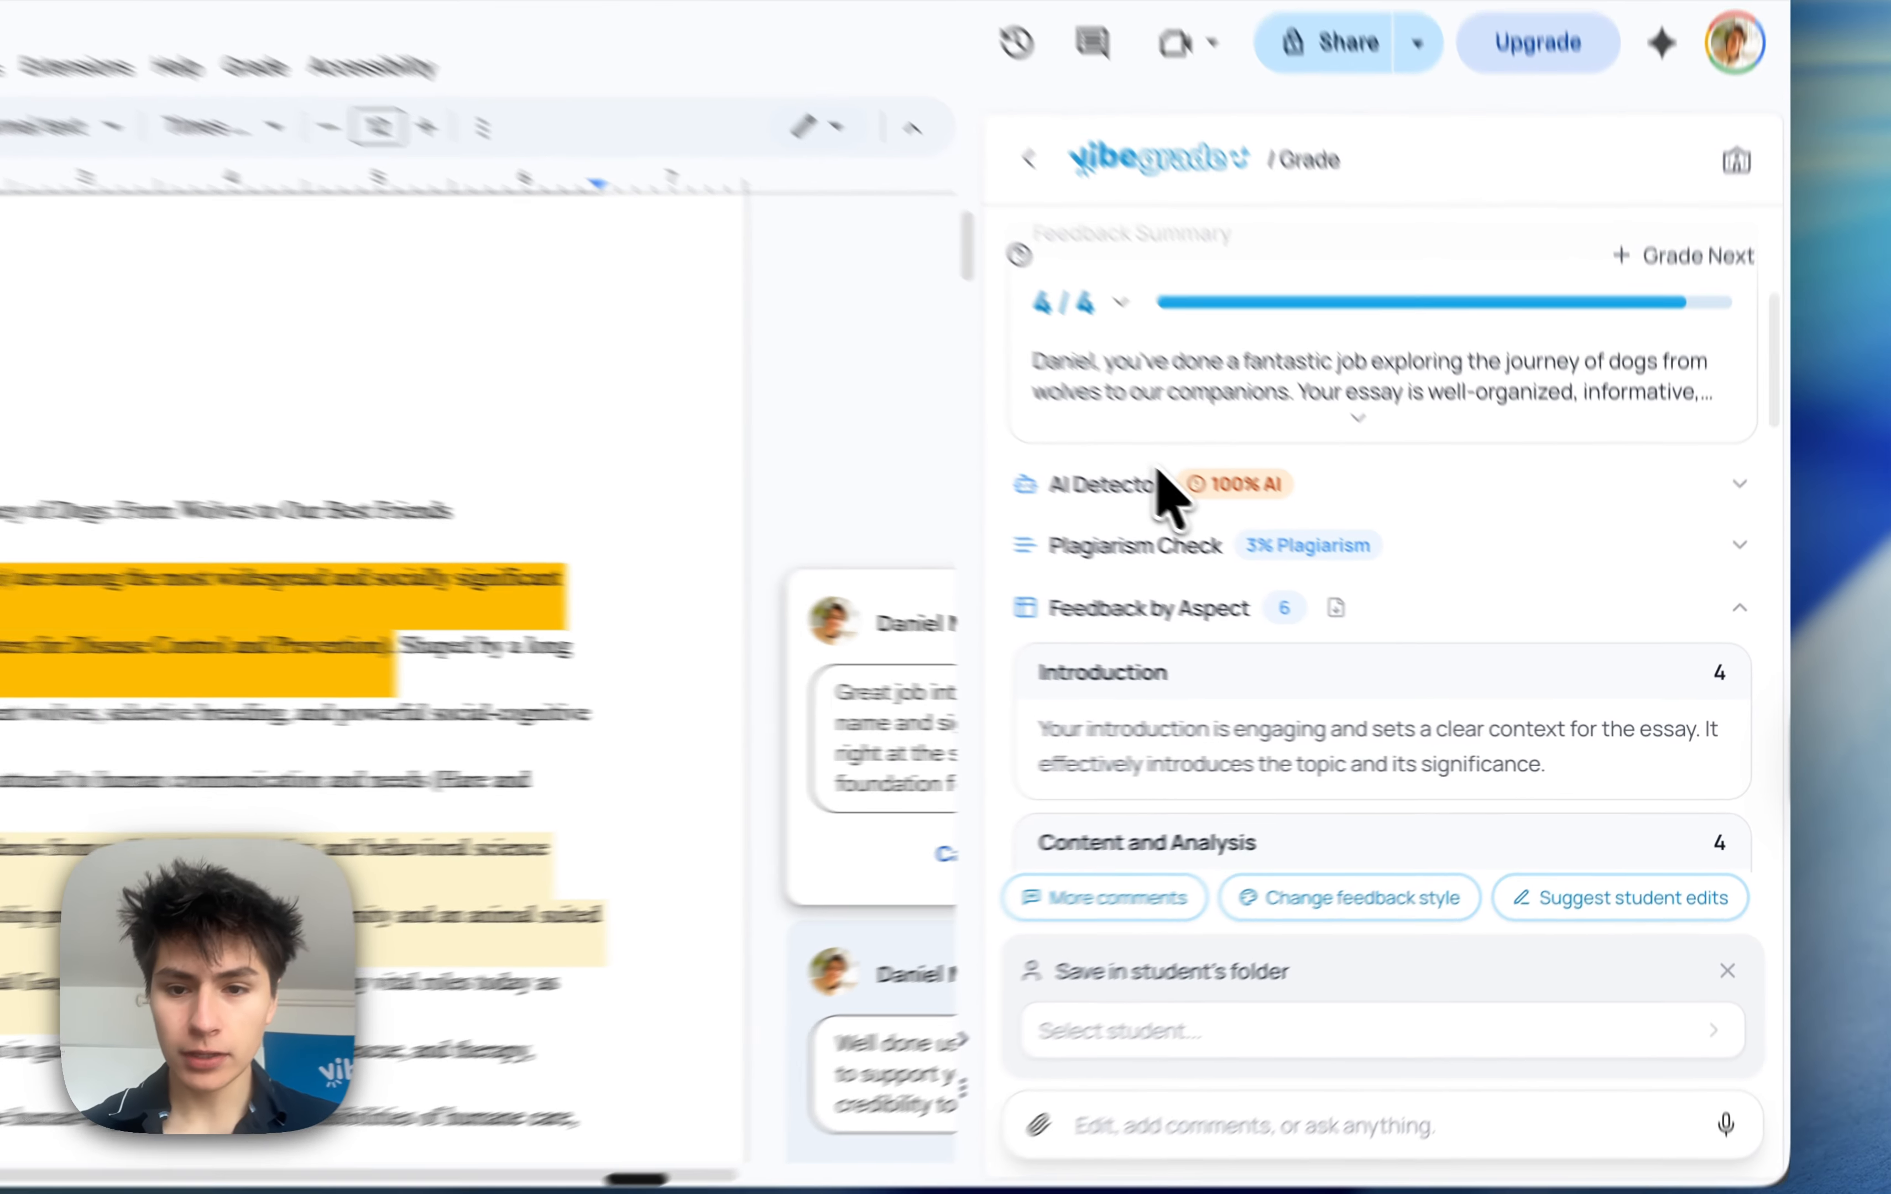
# Open the AI Detector results, jump to a flagged passage, and post its AI-detection comment
pyautogui.click(1157, 478)
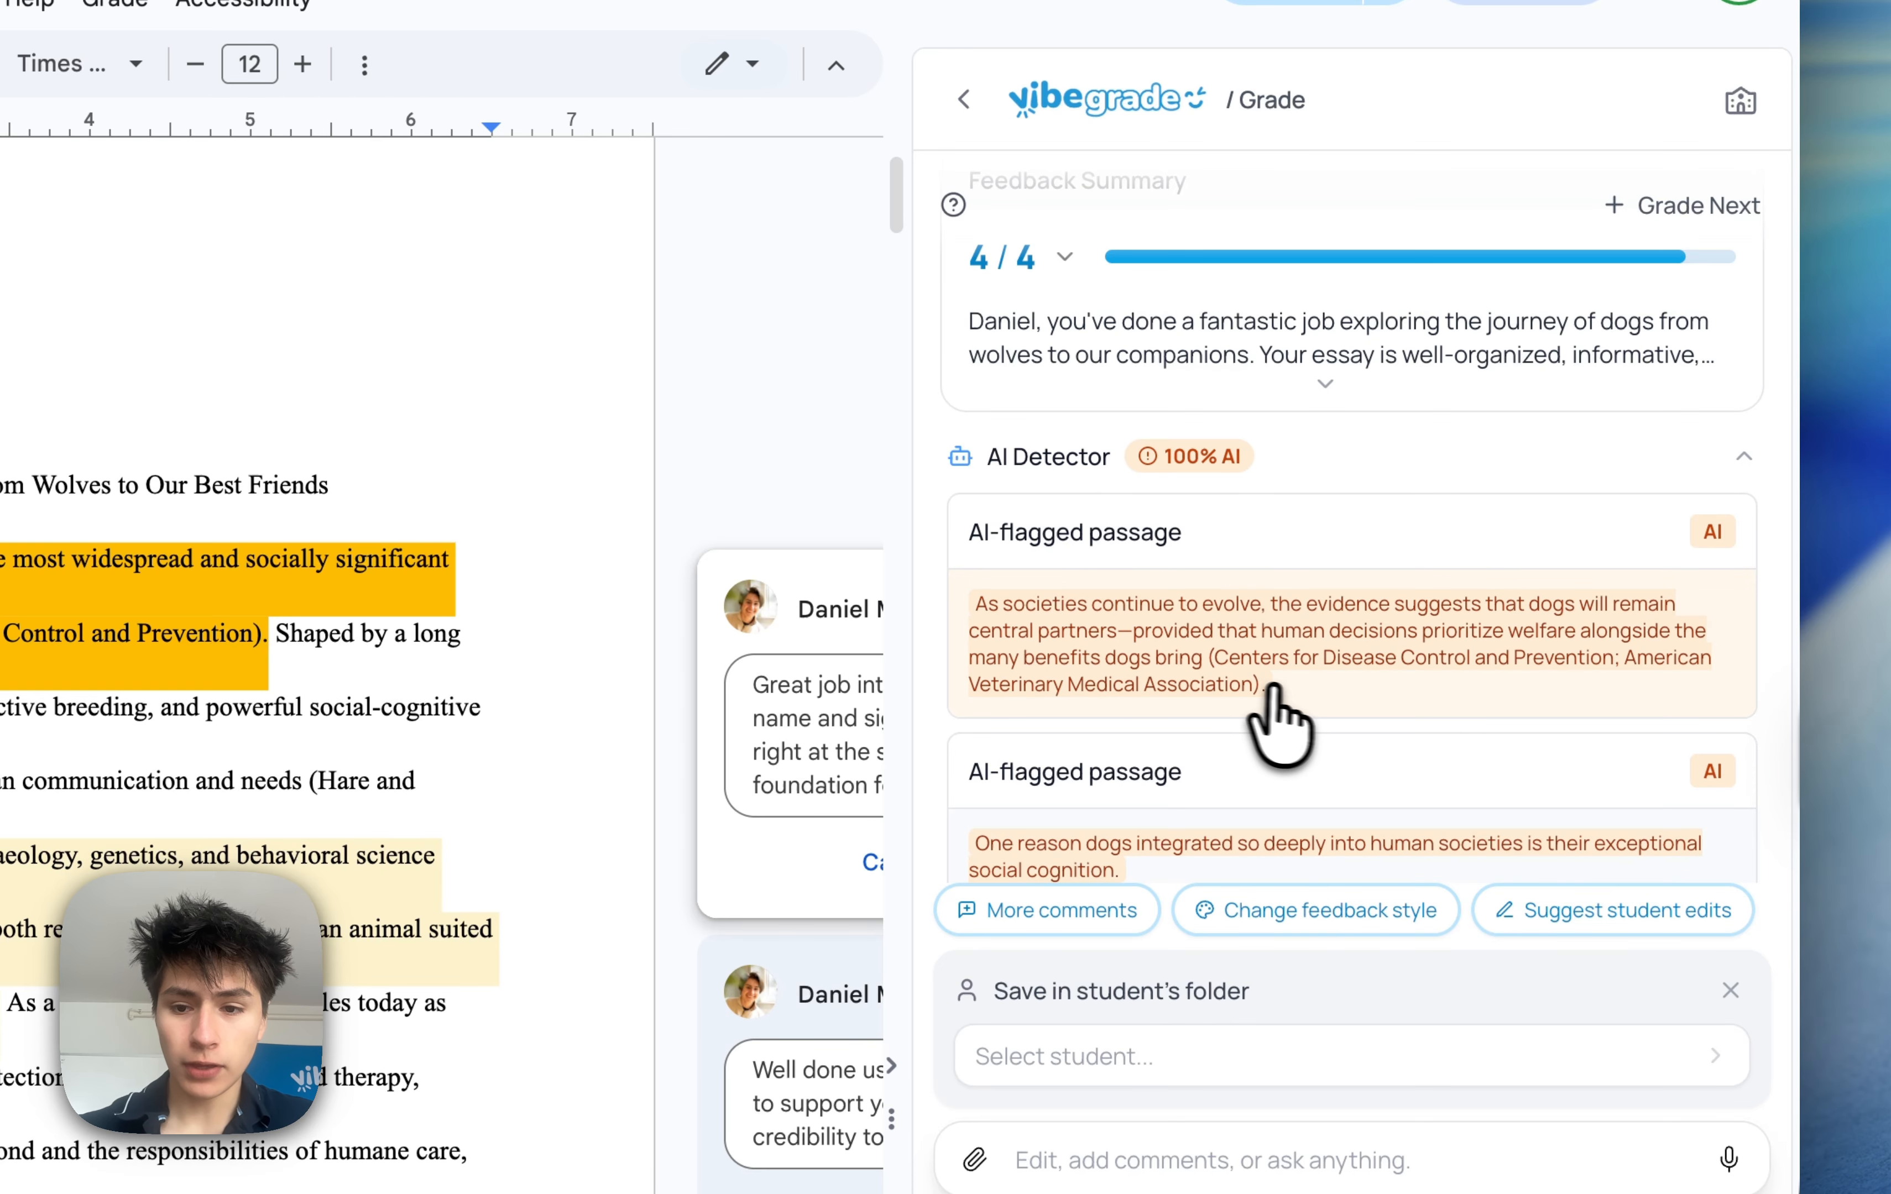
pyautogui.click(1295, 689)
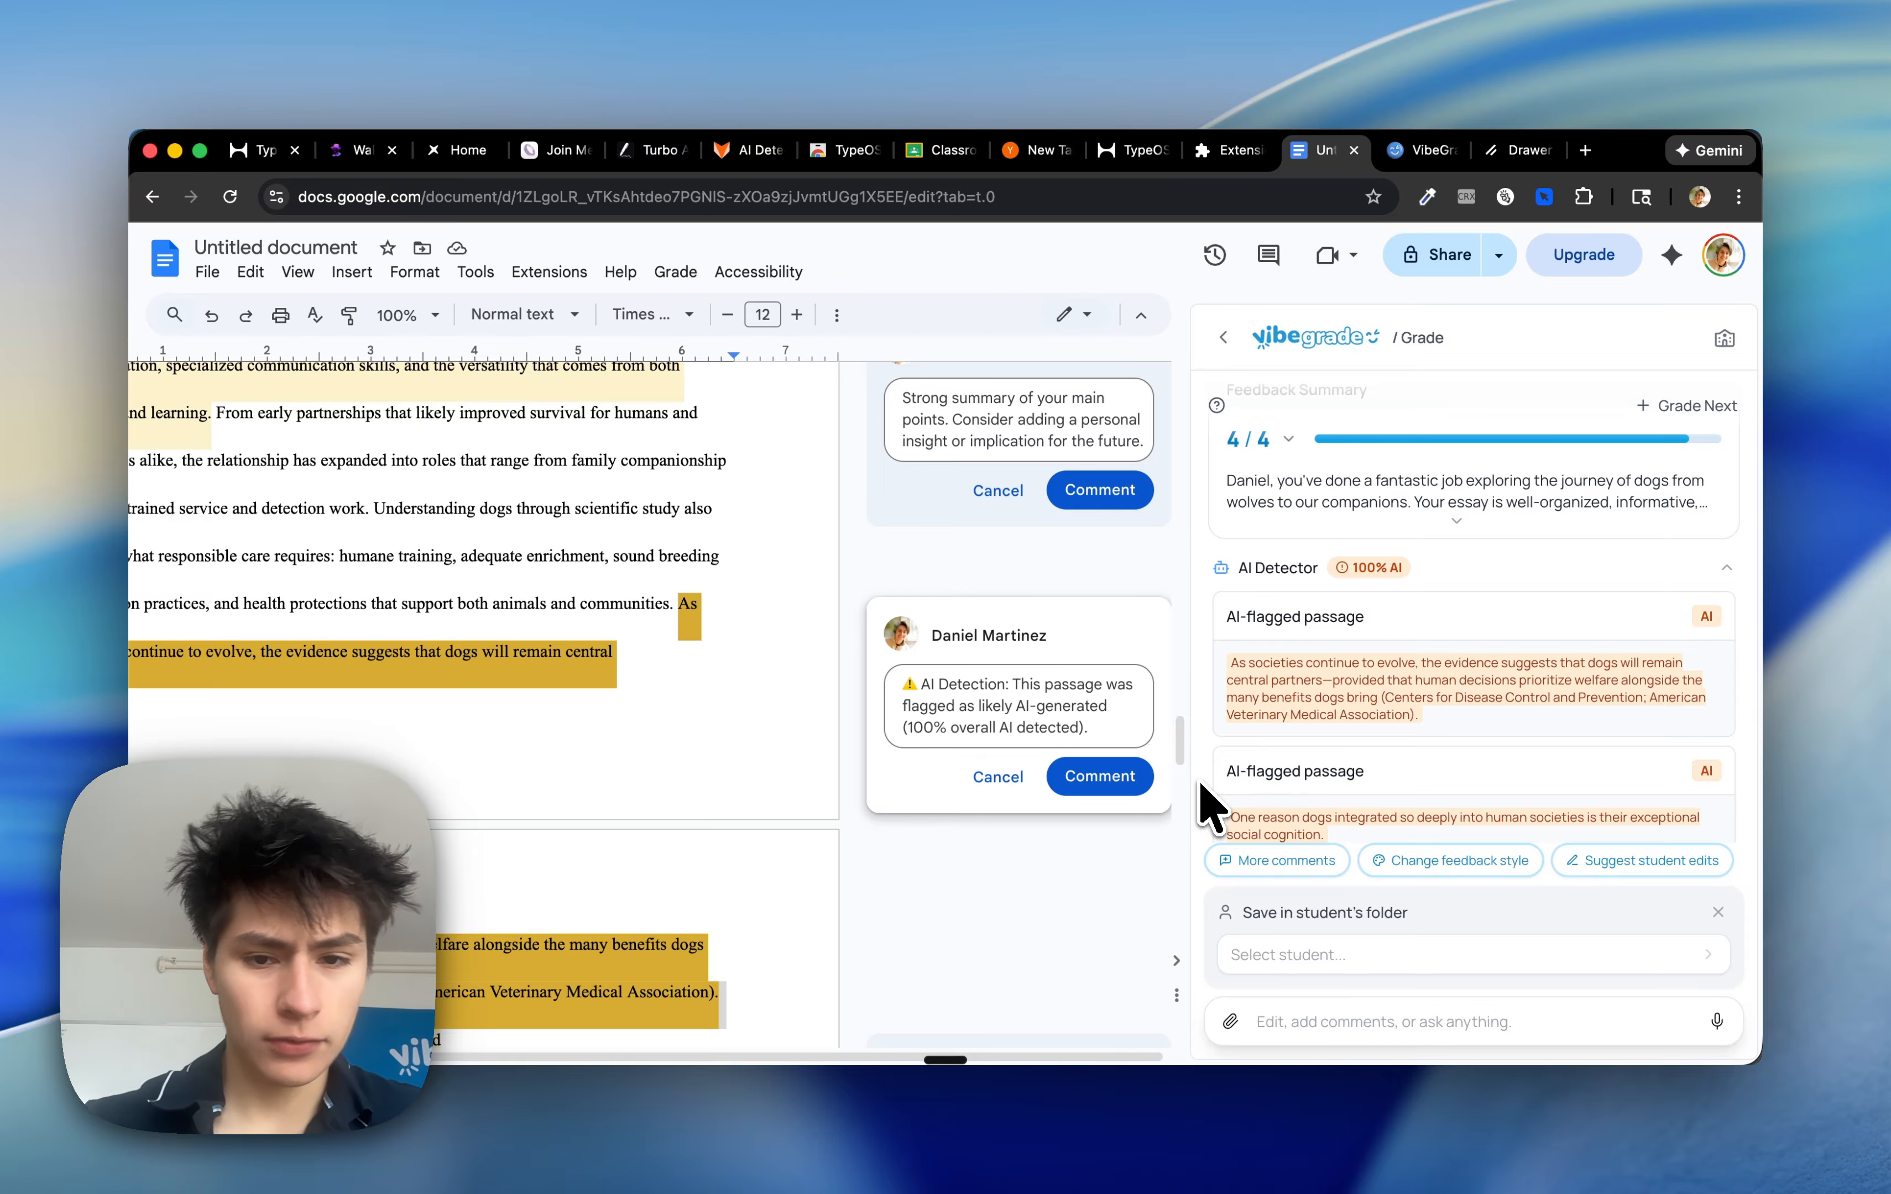
pyautogui.click(1100, 776)
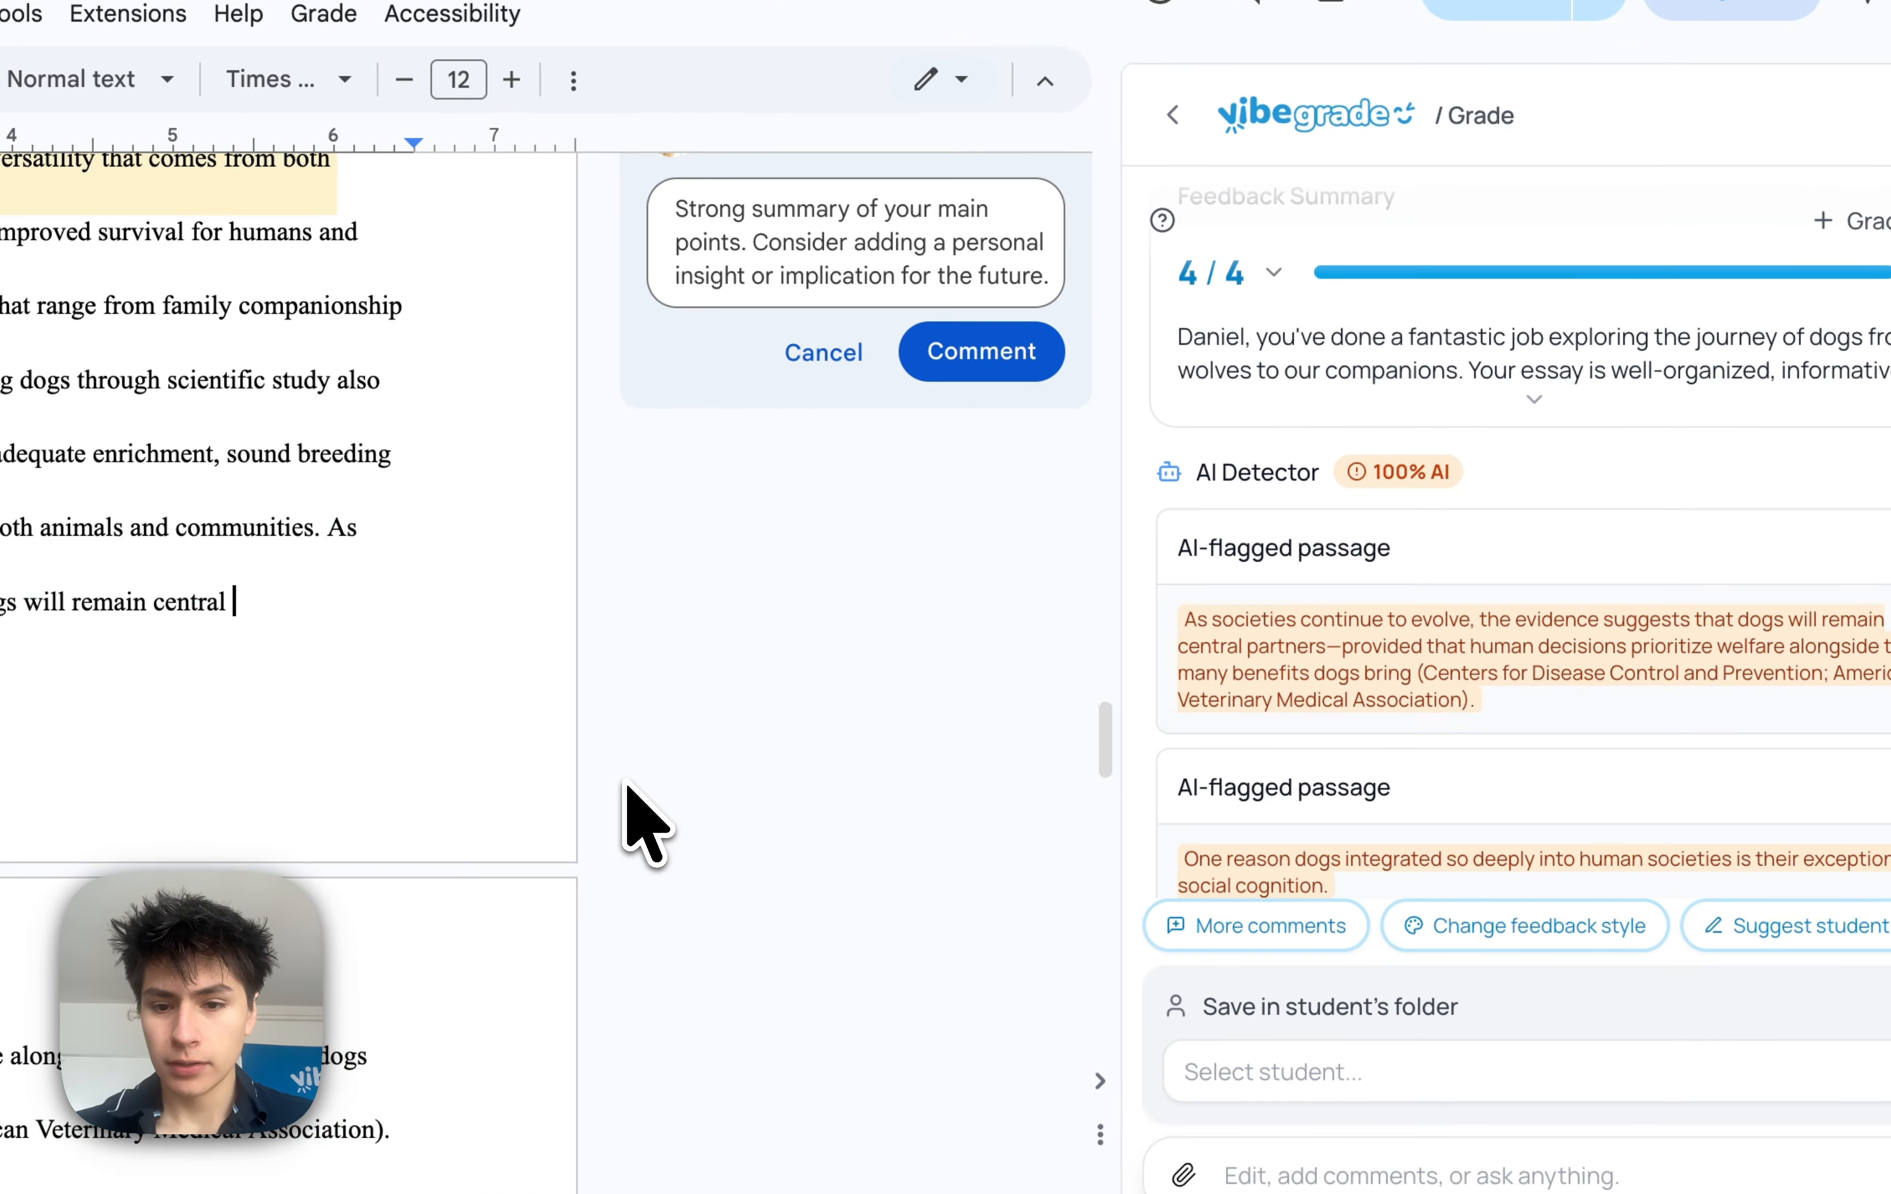
# Collapse the AI Detector section and open the Plagiarism Check results
pyautogui.click(1271, 473)
pyautogui.click(1299, 540)
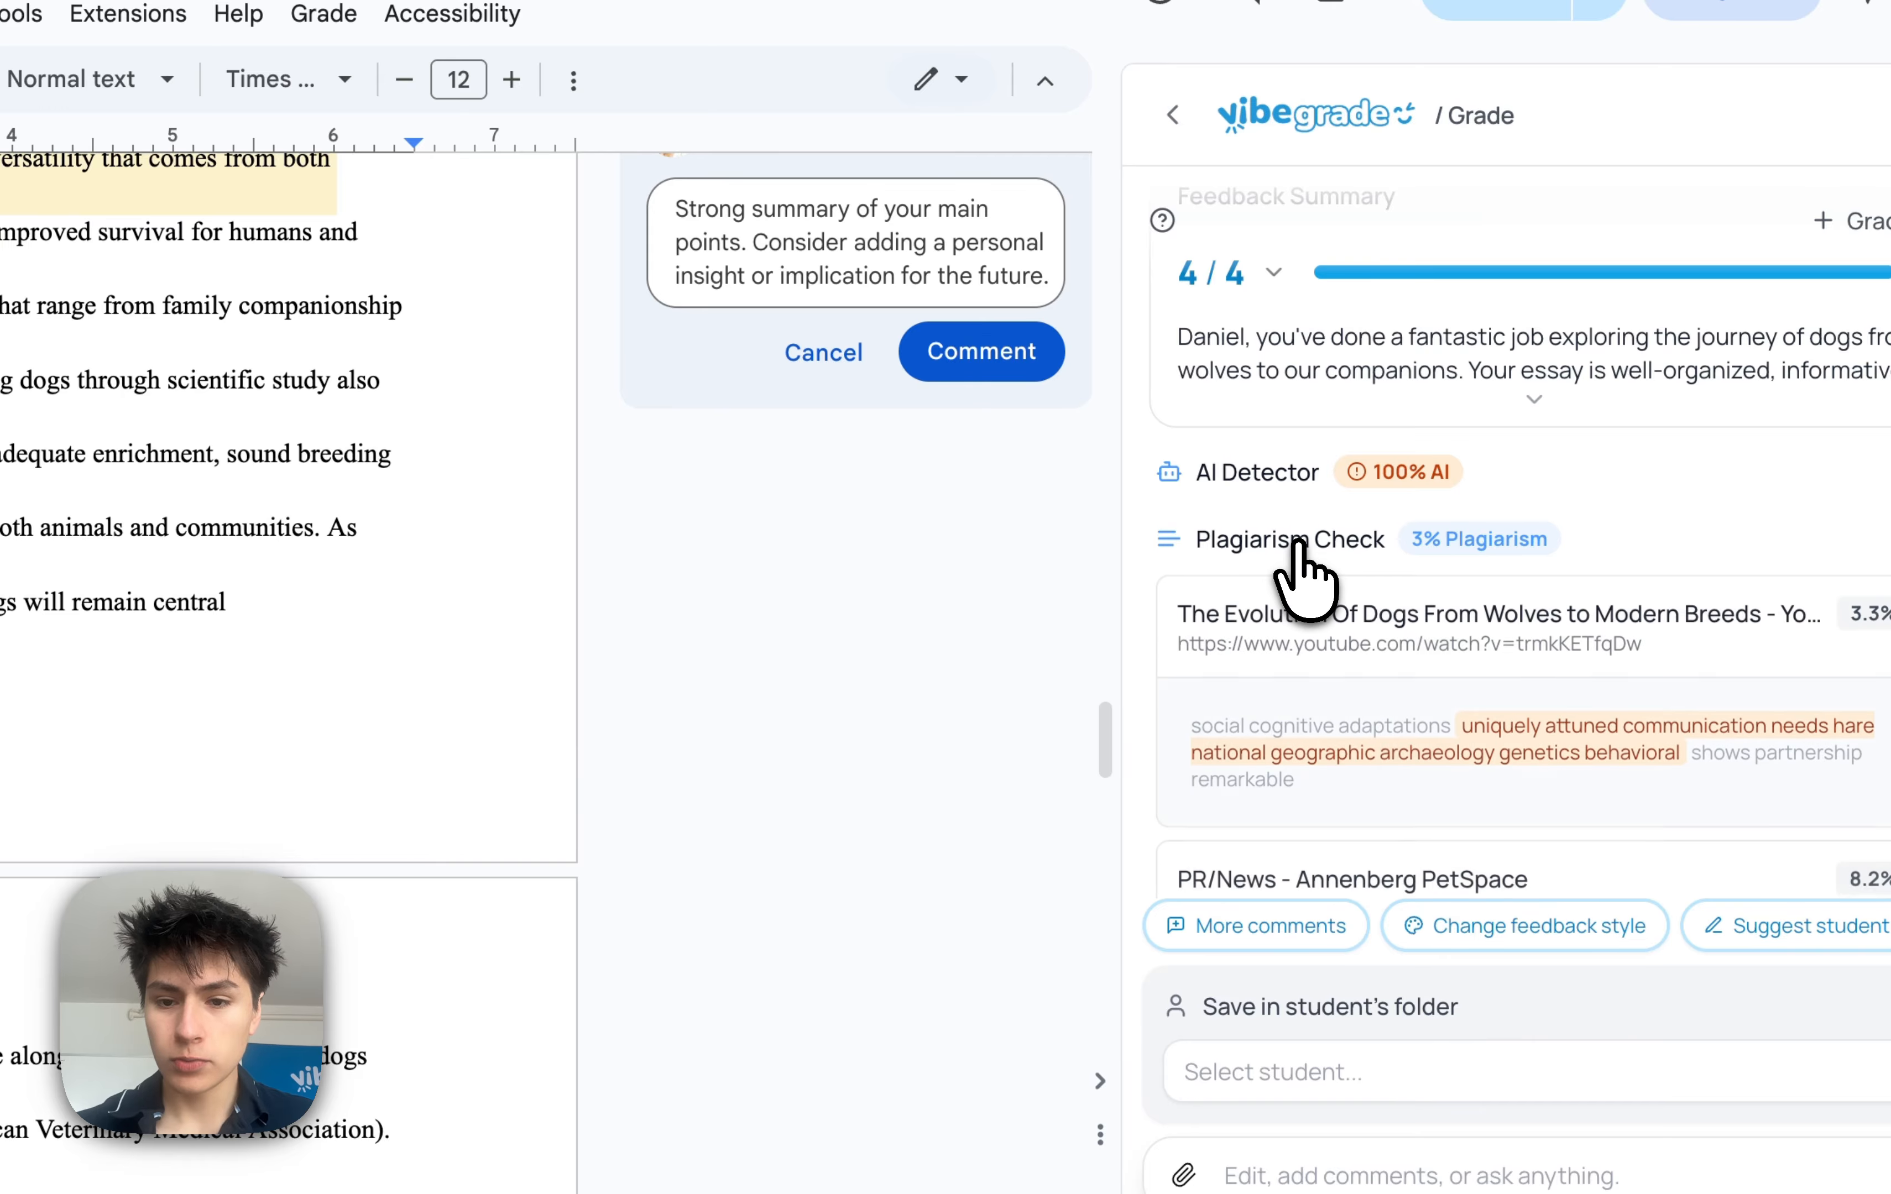
pyautogui.scroll(-2, 1298, 543)
pyautogui.scroll(-2, 1297, 543)
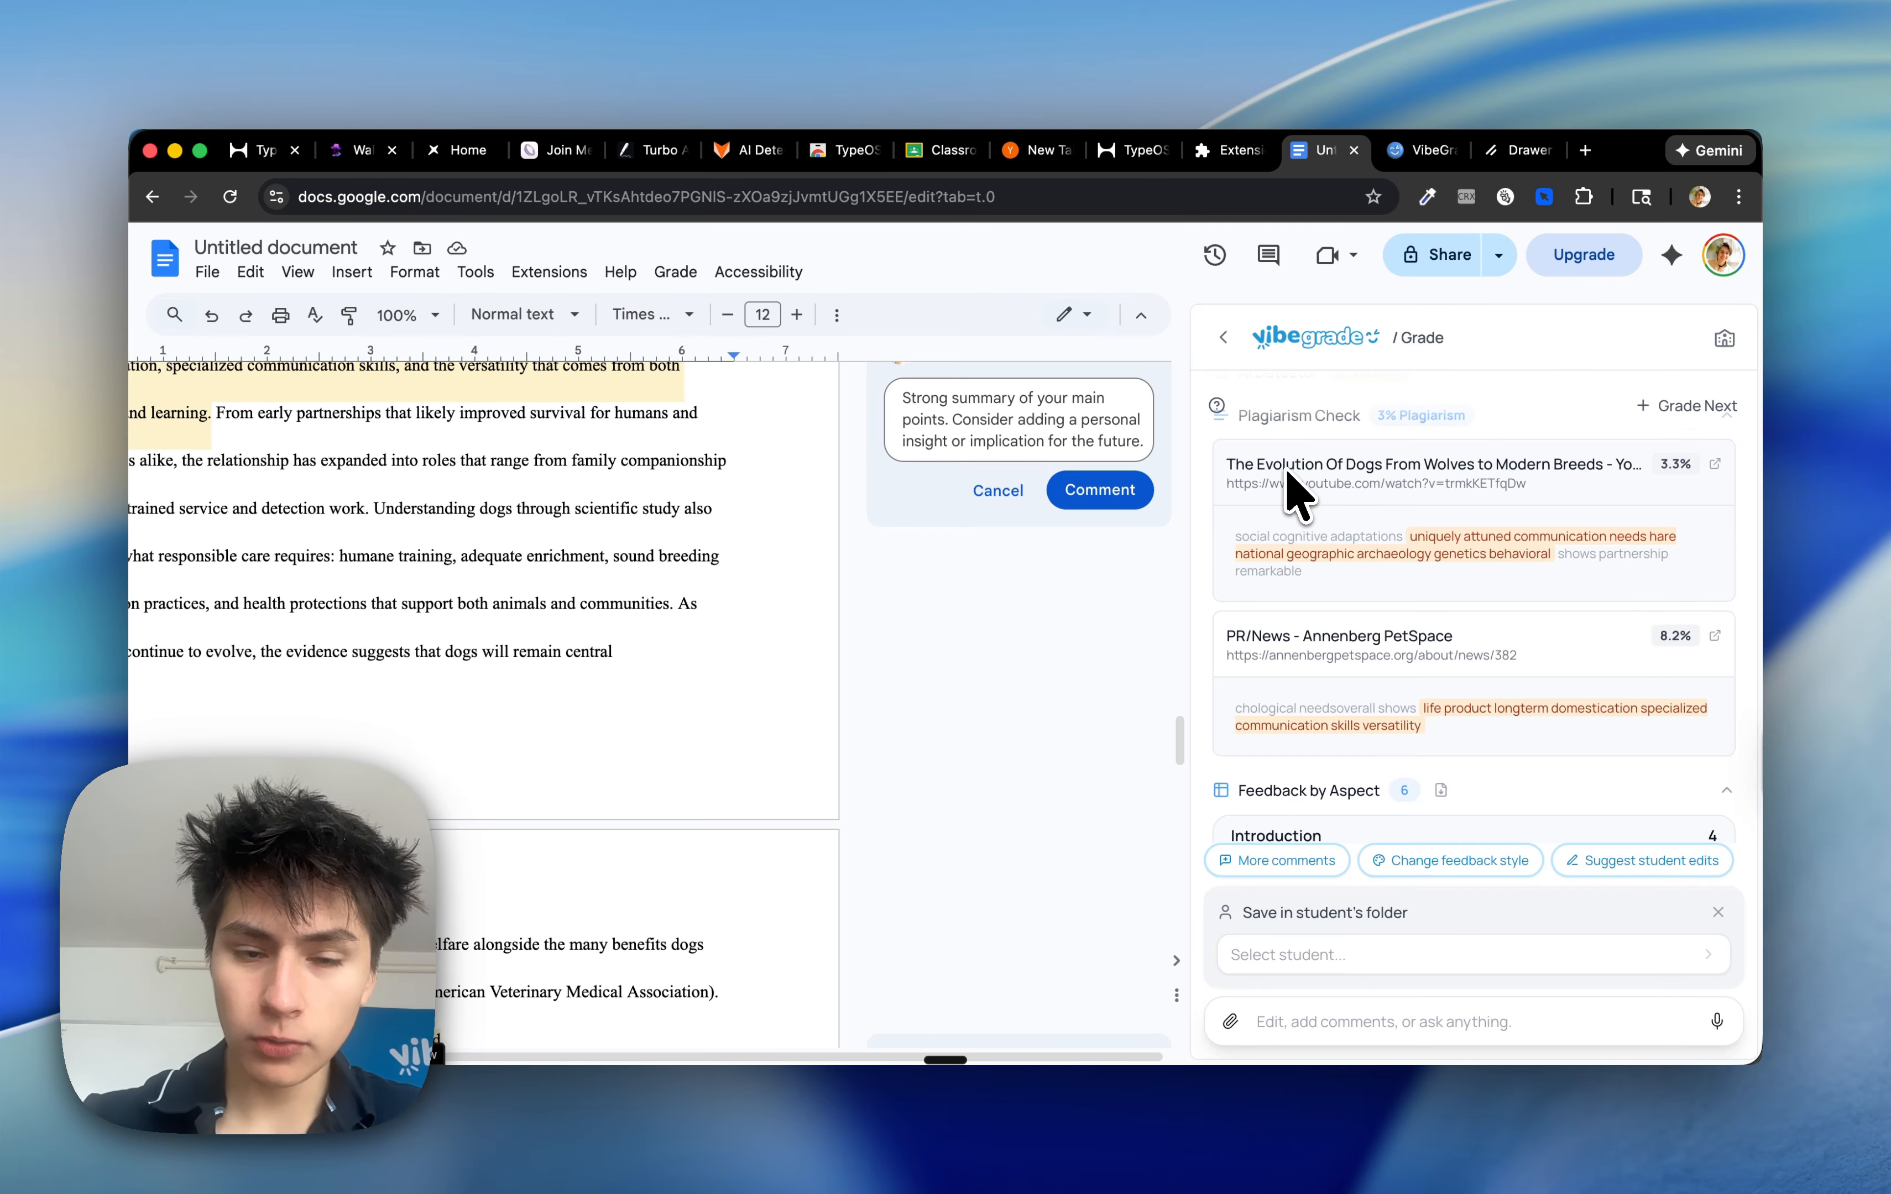
pyautogui.hscroll(-5, 763, 575)
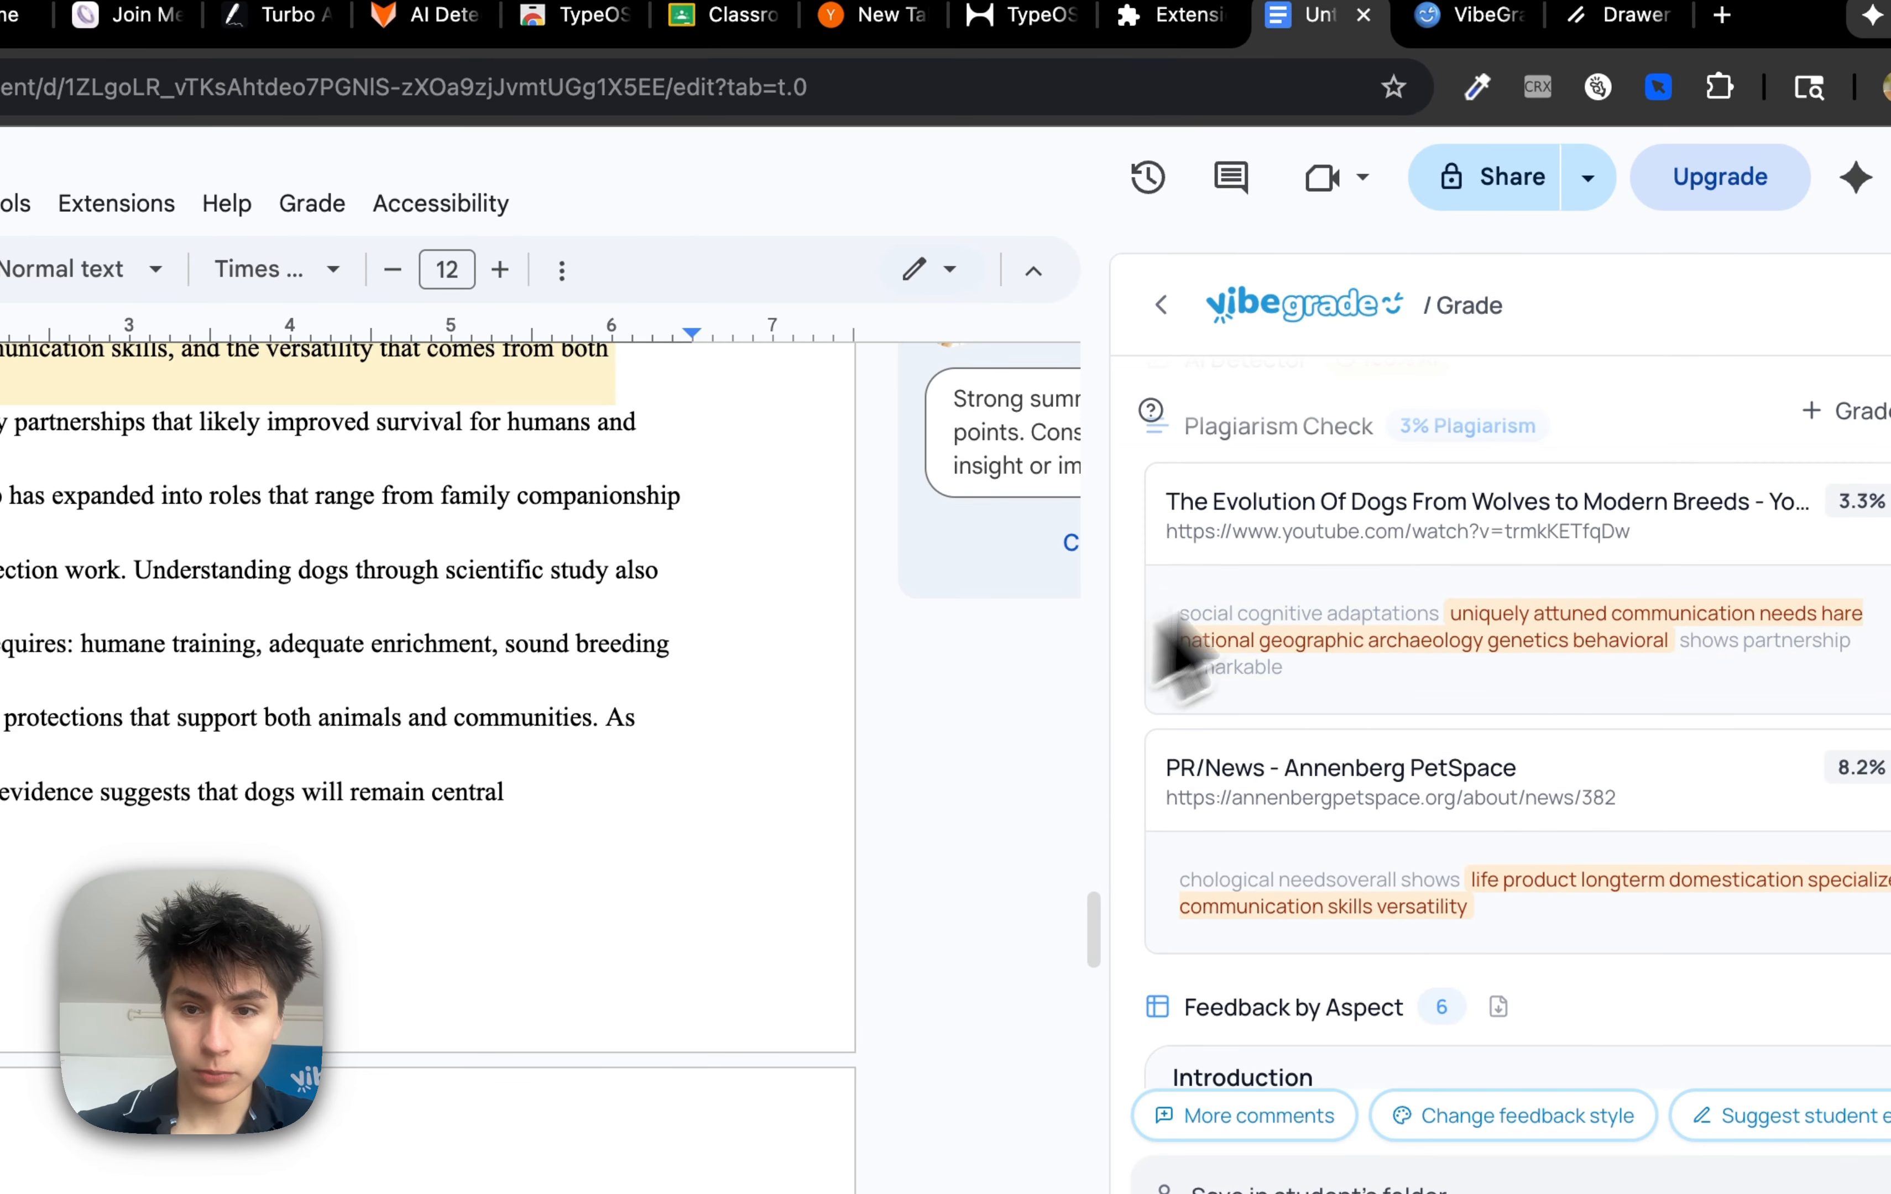
# Open the matched YouTube source link from the plagiarism results in a new tab
pyautogui.click(1329, 531)
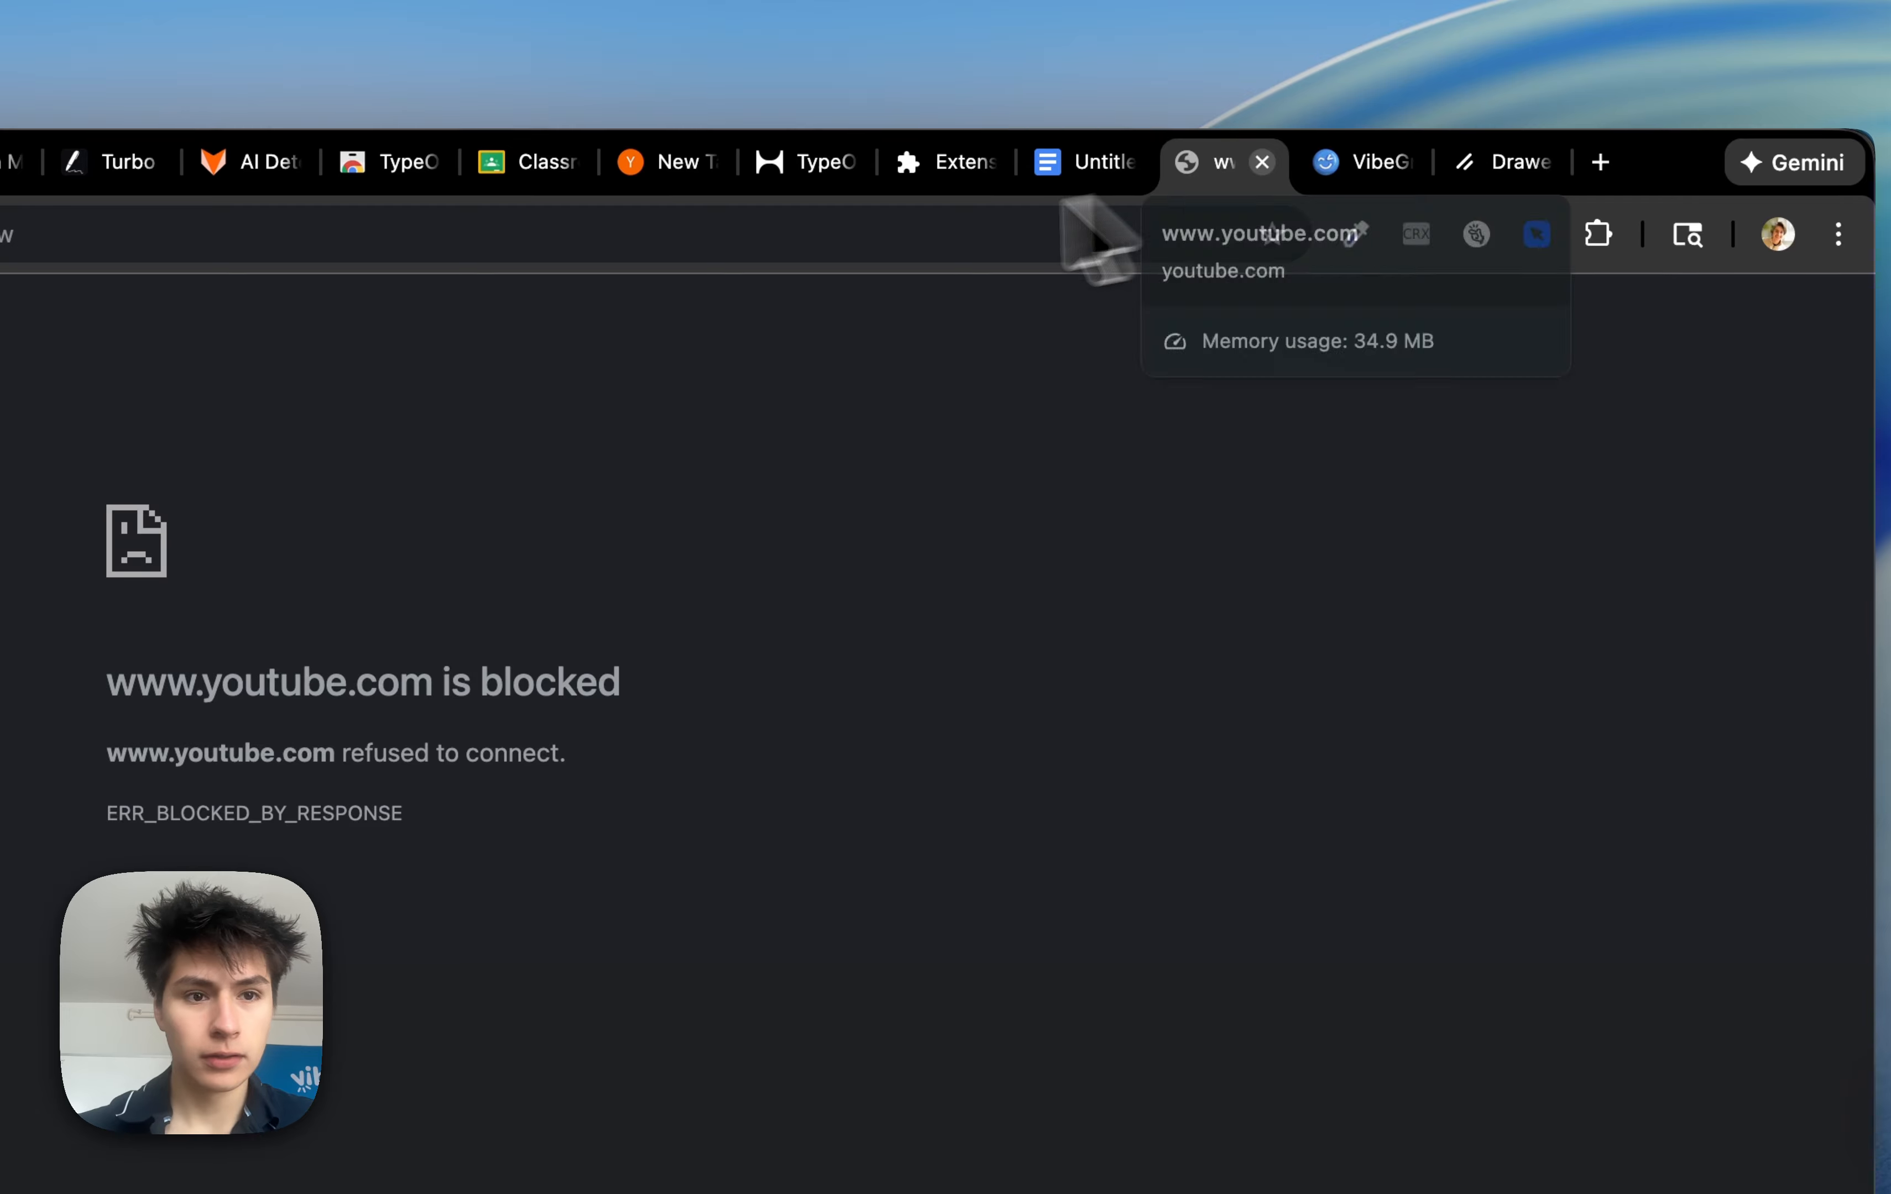
pyautogui.click(944, 103)
pyautogui.press('Return')
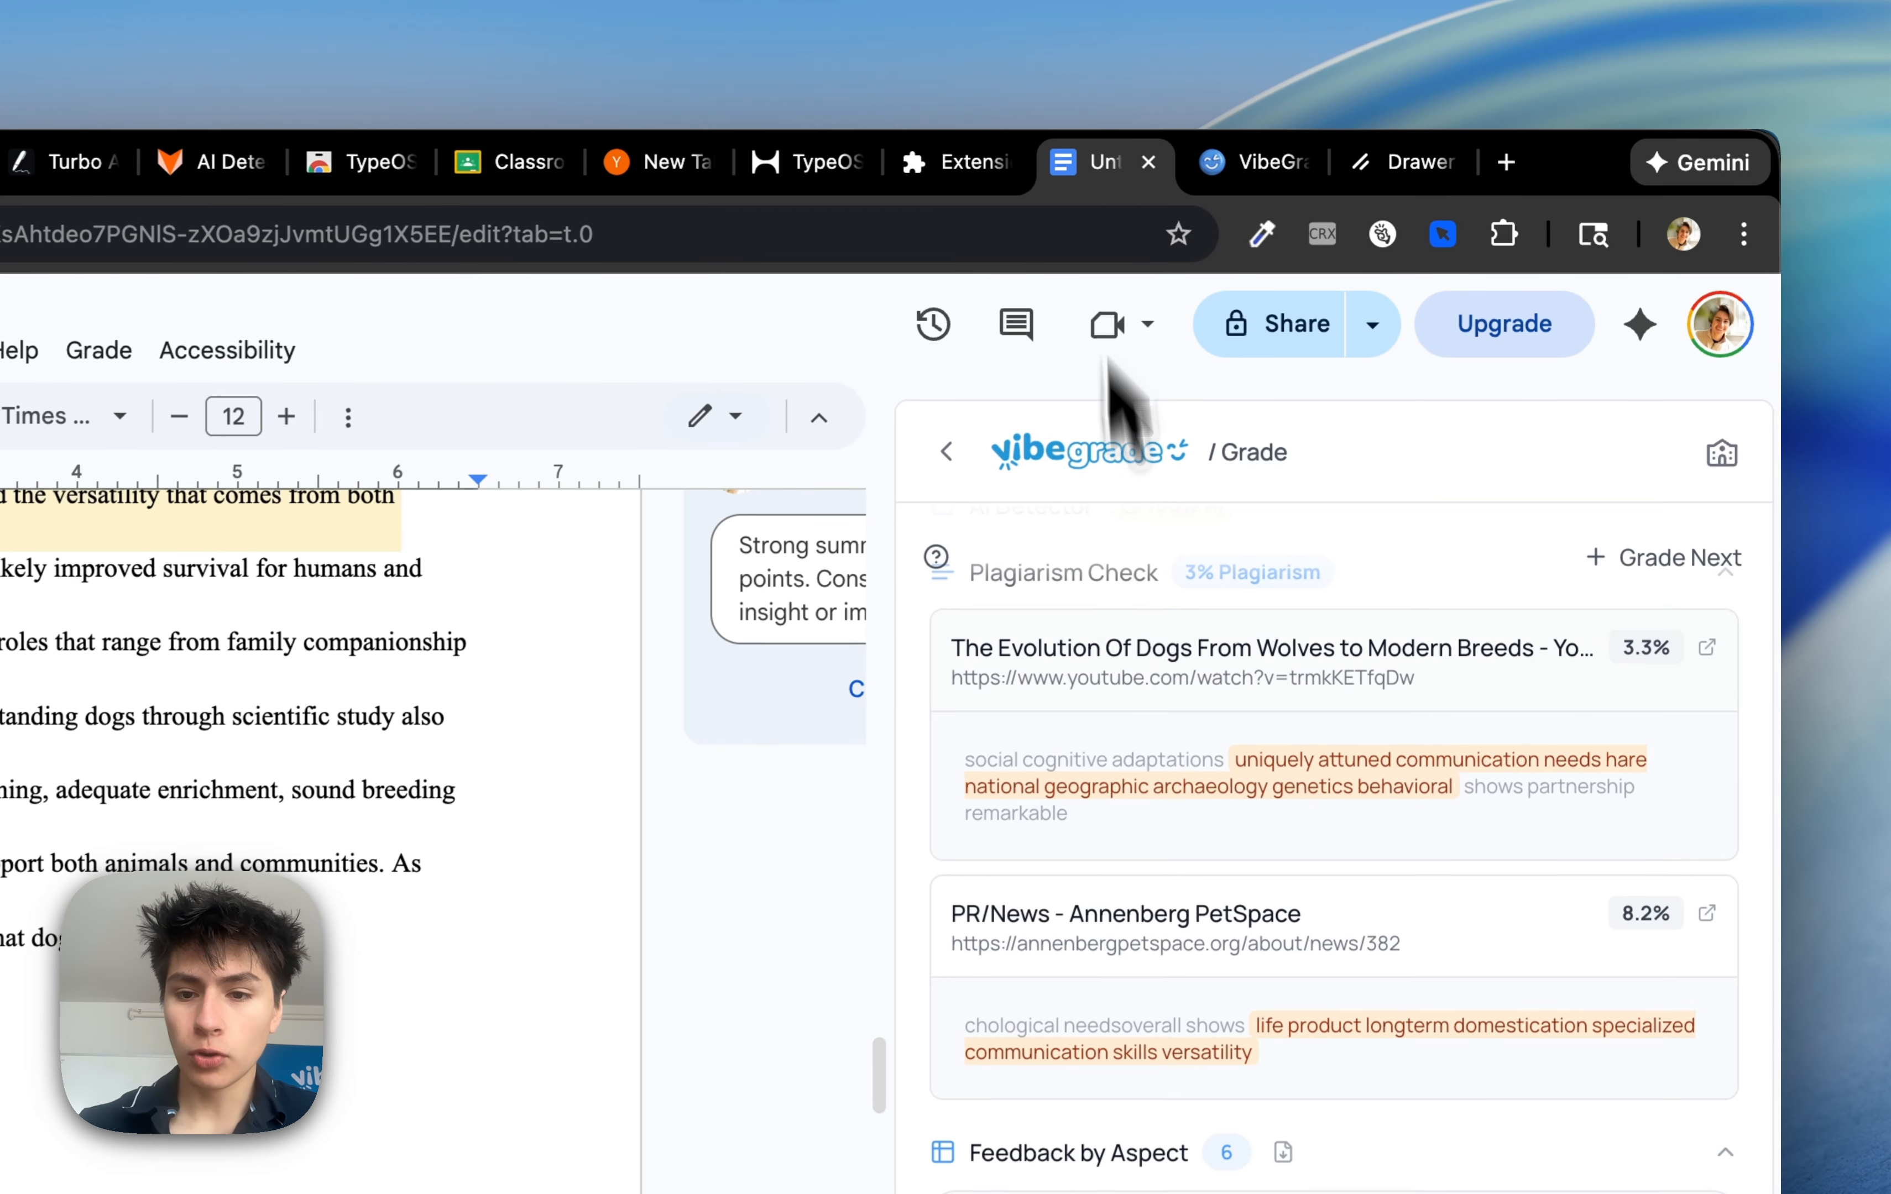
pyautogui.scroll(-3, 1148, 738)
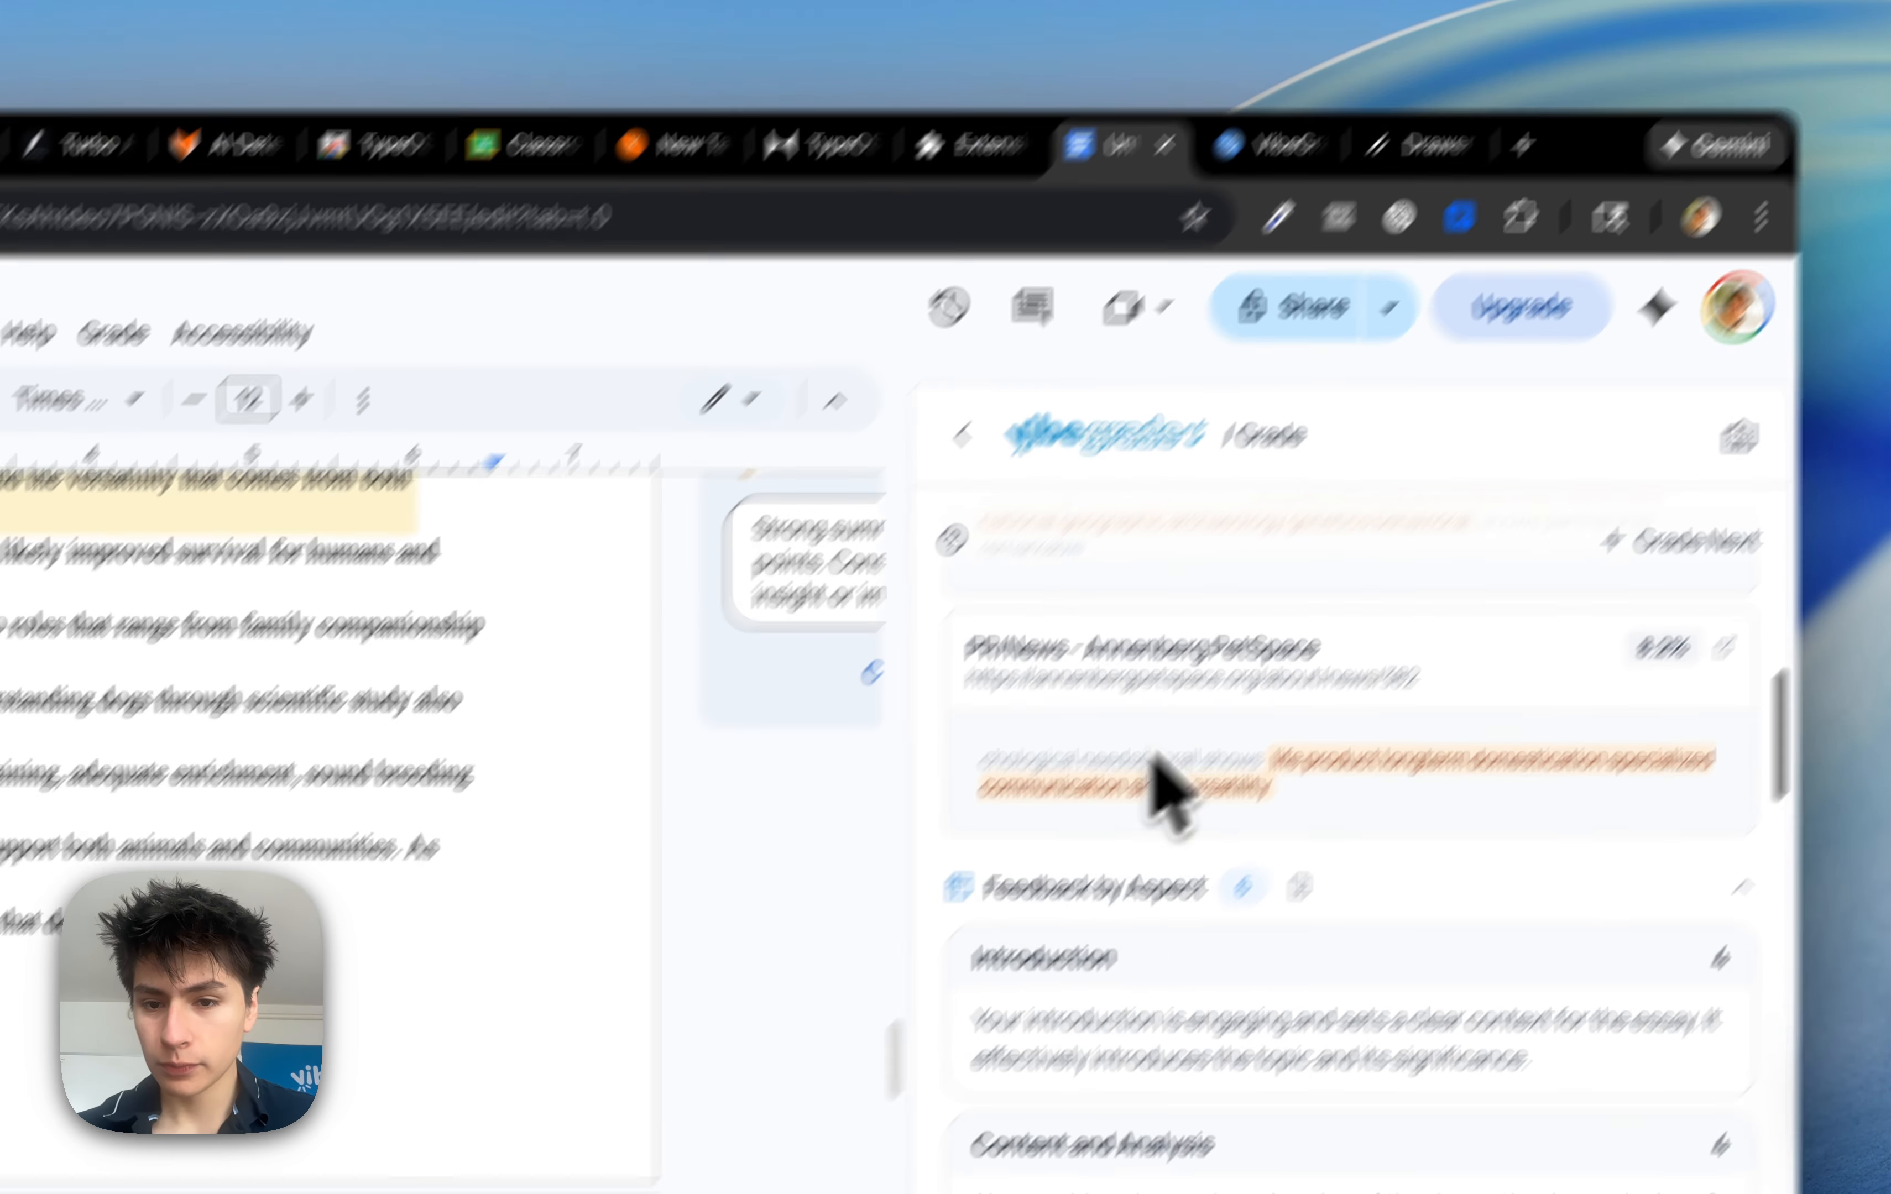
# Review the Feedback by Aspect and Annotated Comments sections of the grading results
pyautogui.click(1071, 915)
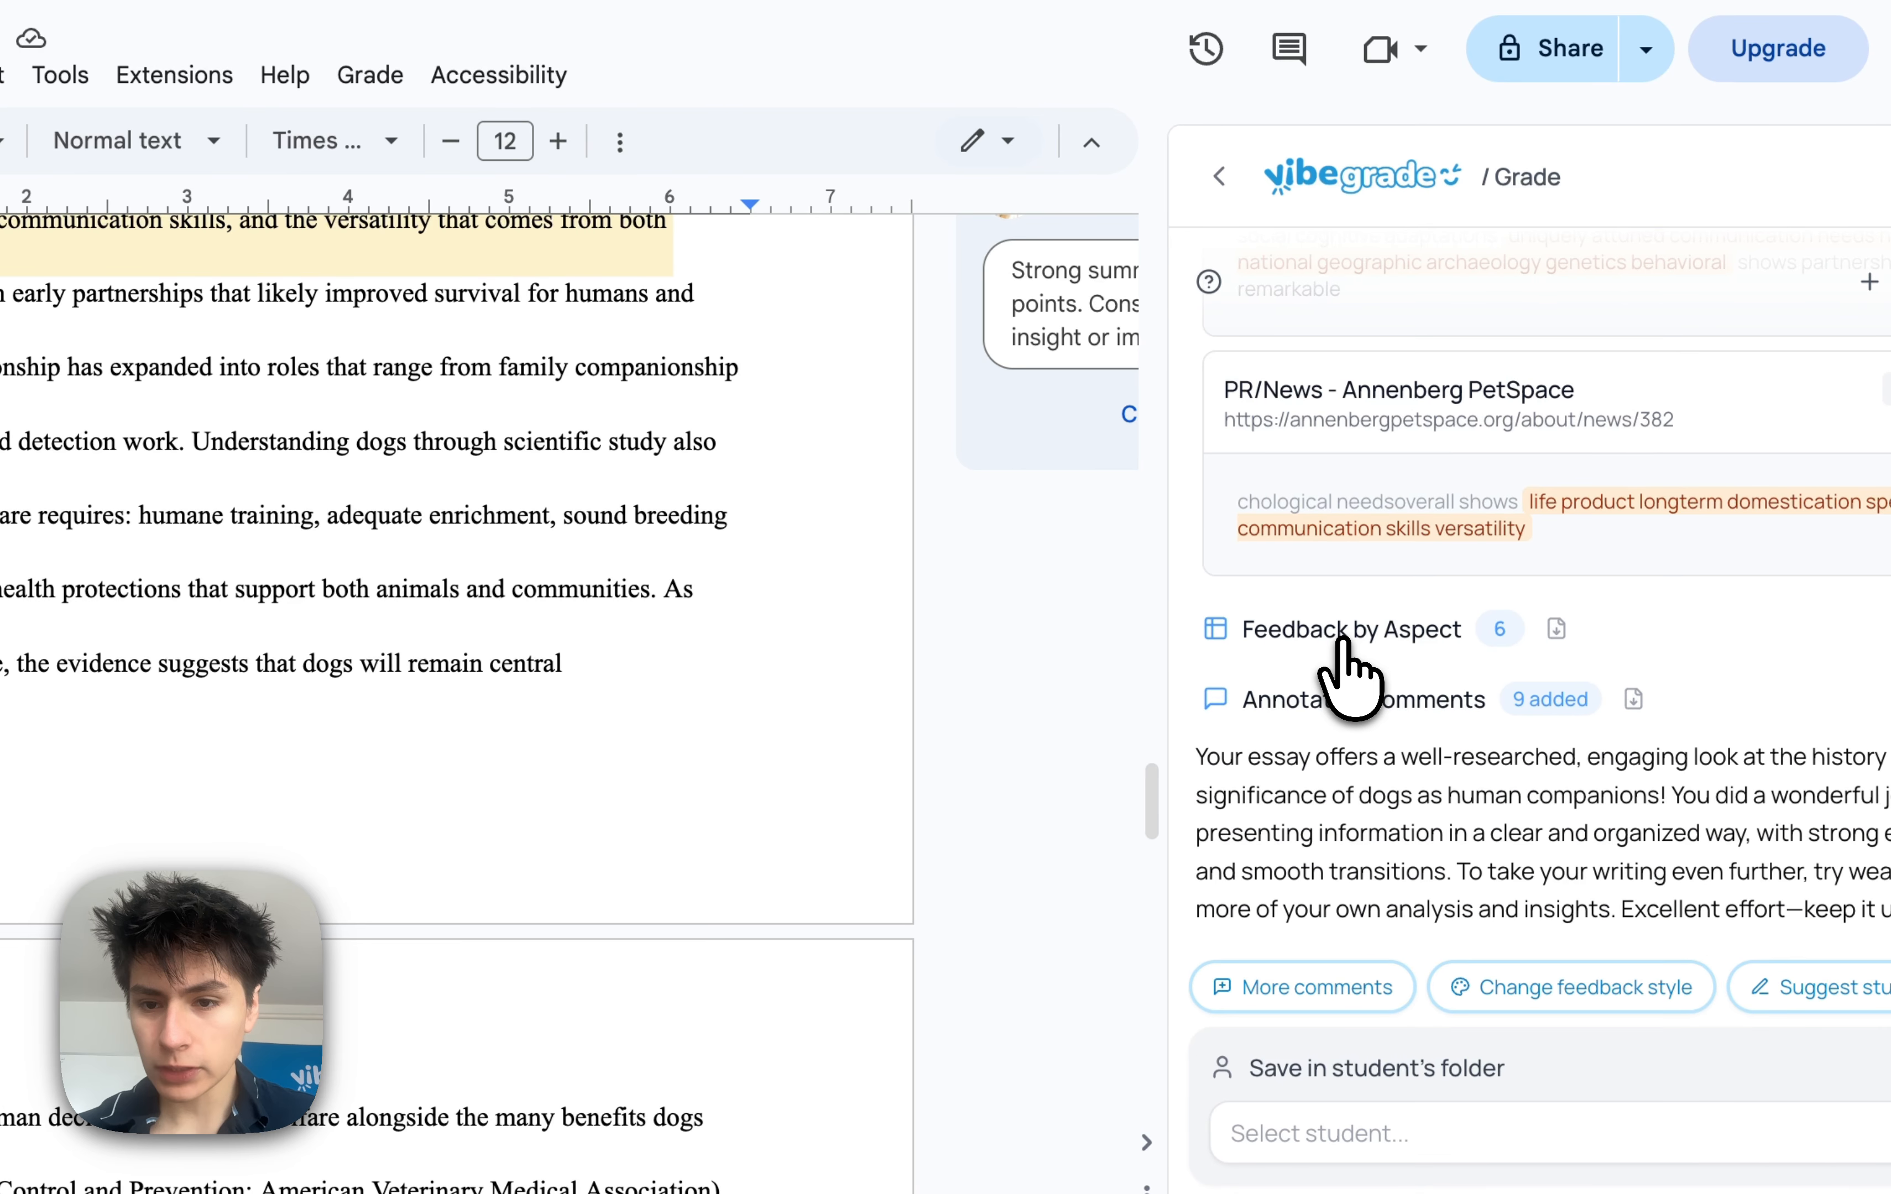
pyautogui.click(1343, 641)
pyautogui.scroll(-2, 1345, 646)
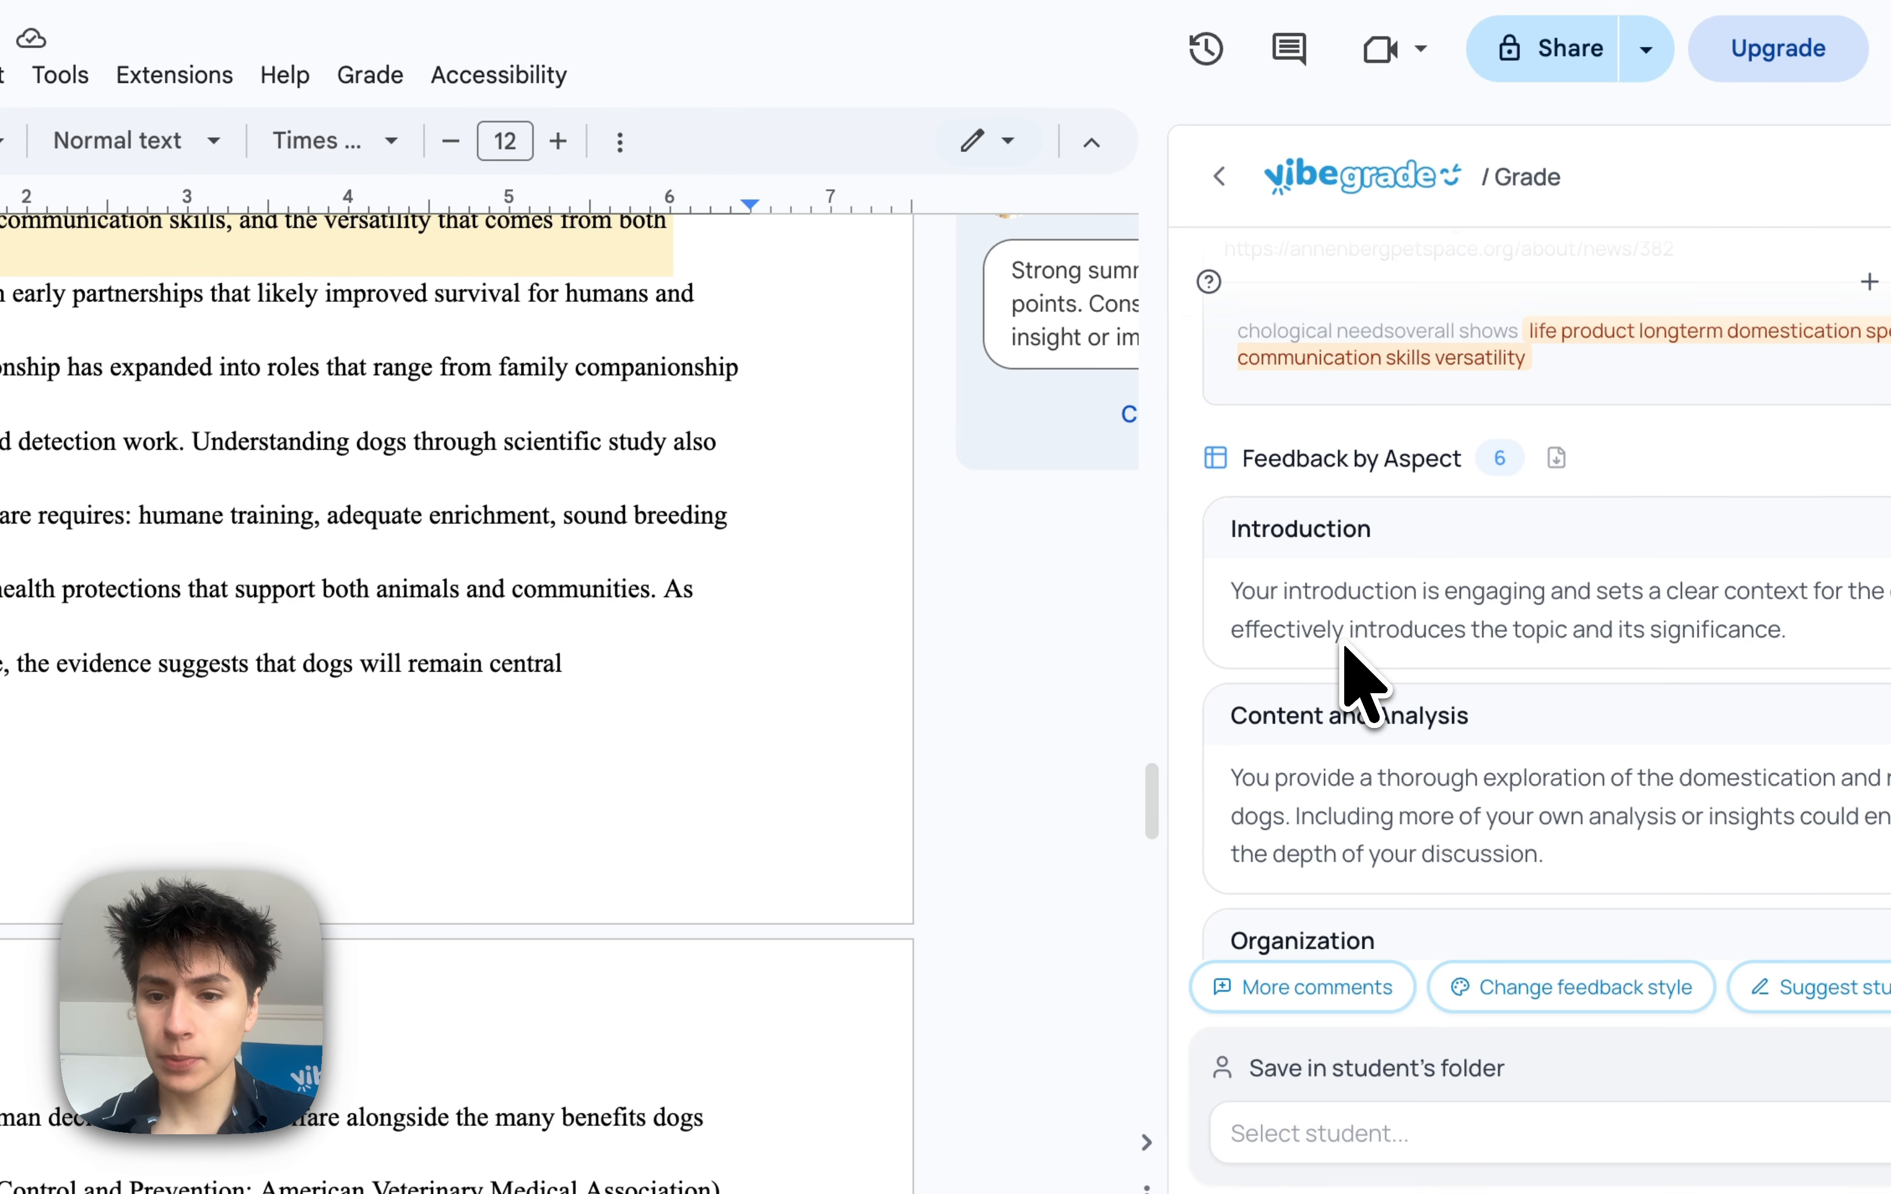
pyautogui.scroll(-10, 827, 683)
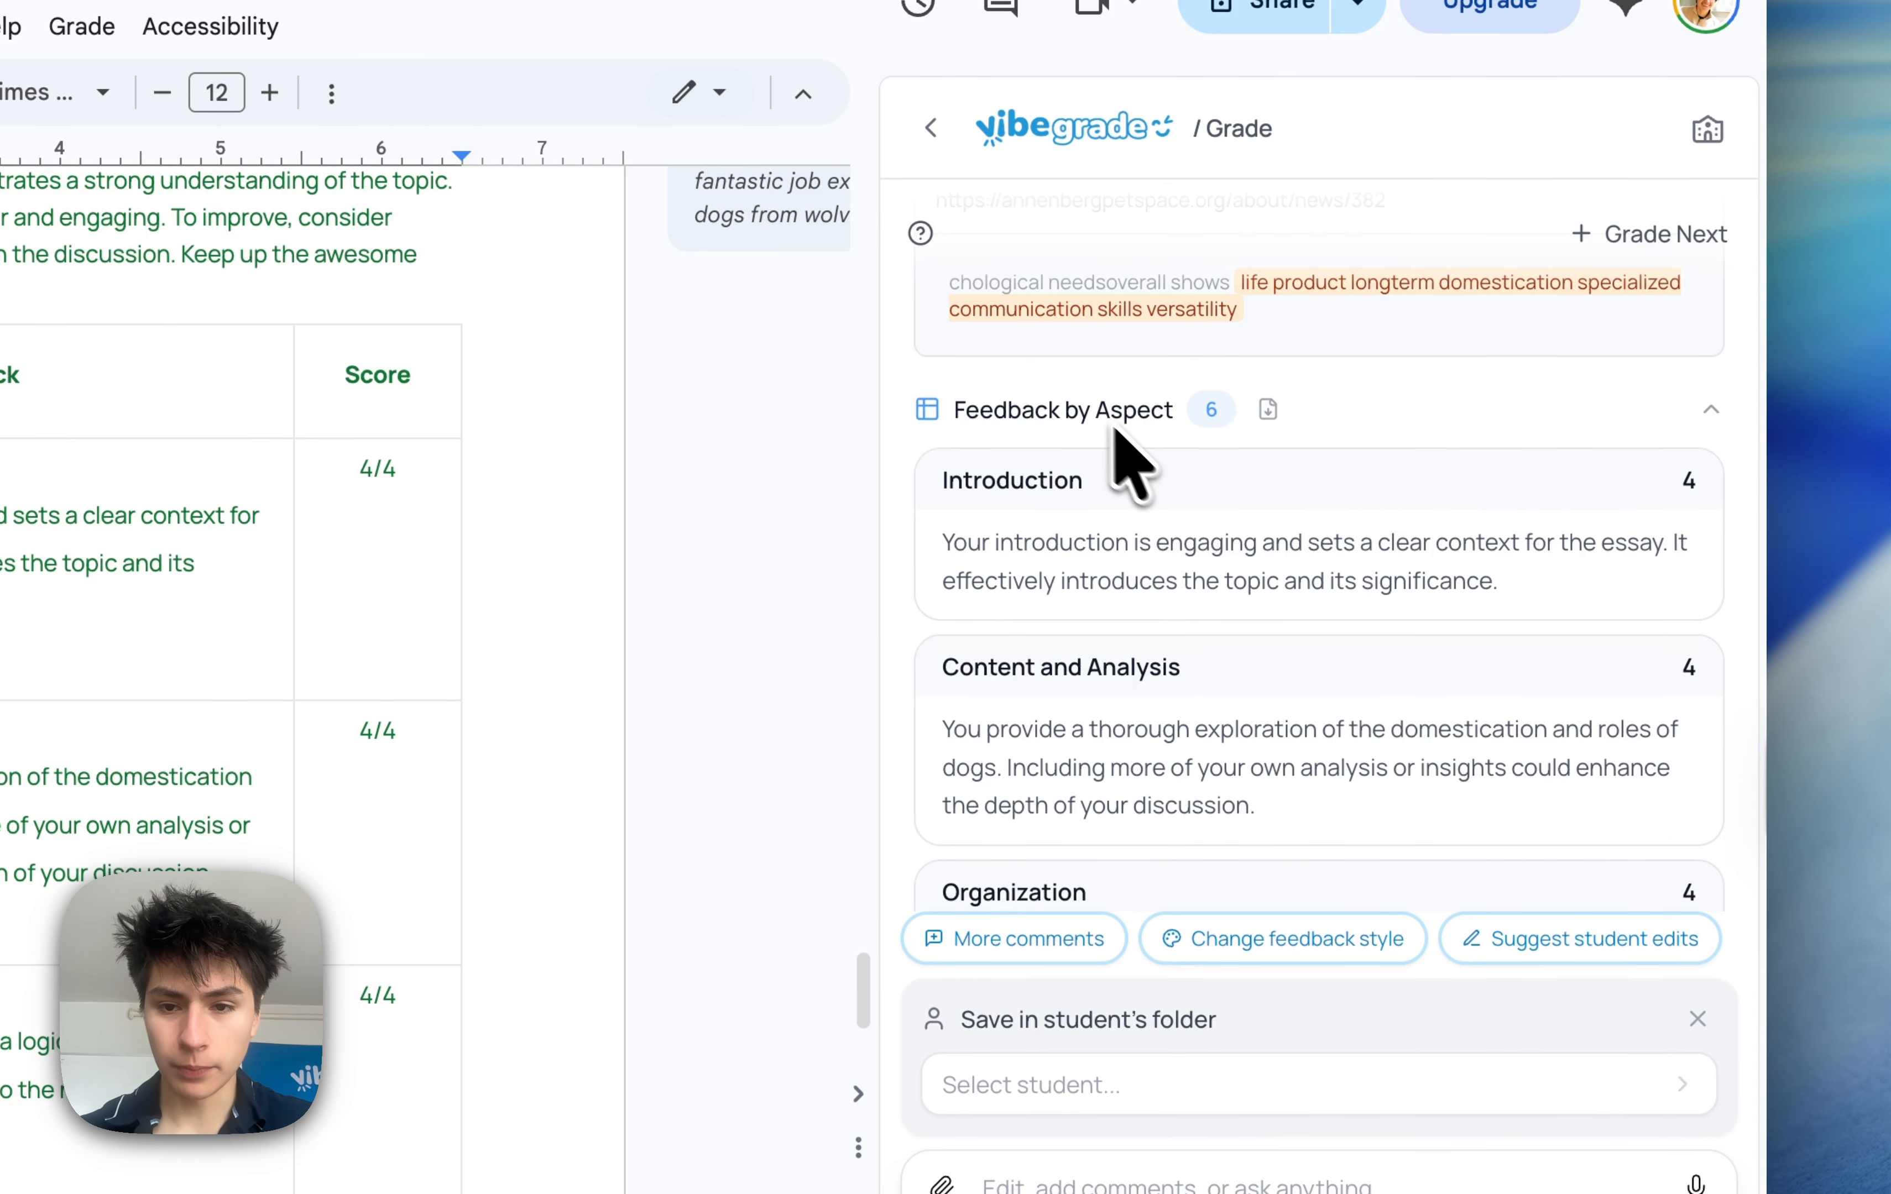
pyautogui.click(1382, 458)
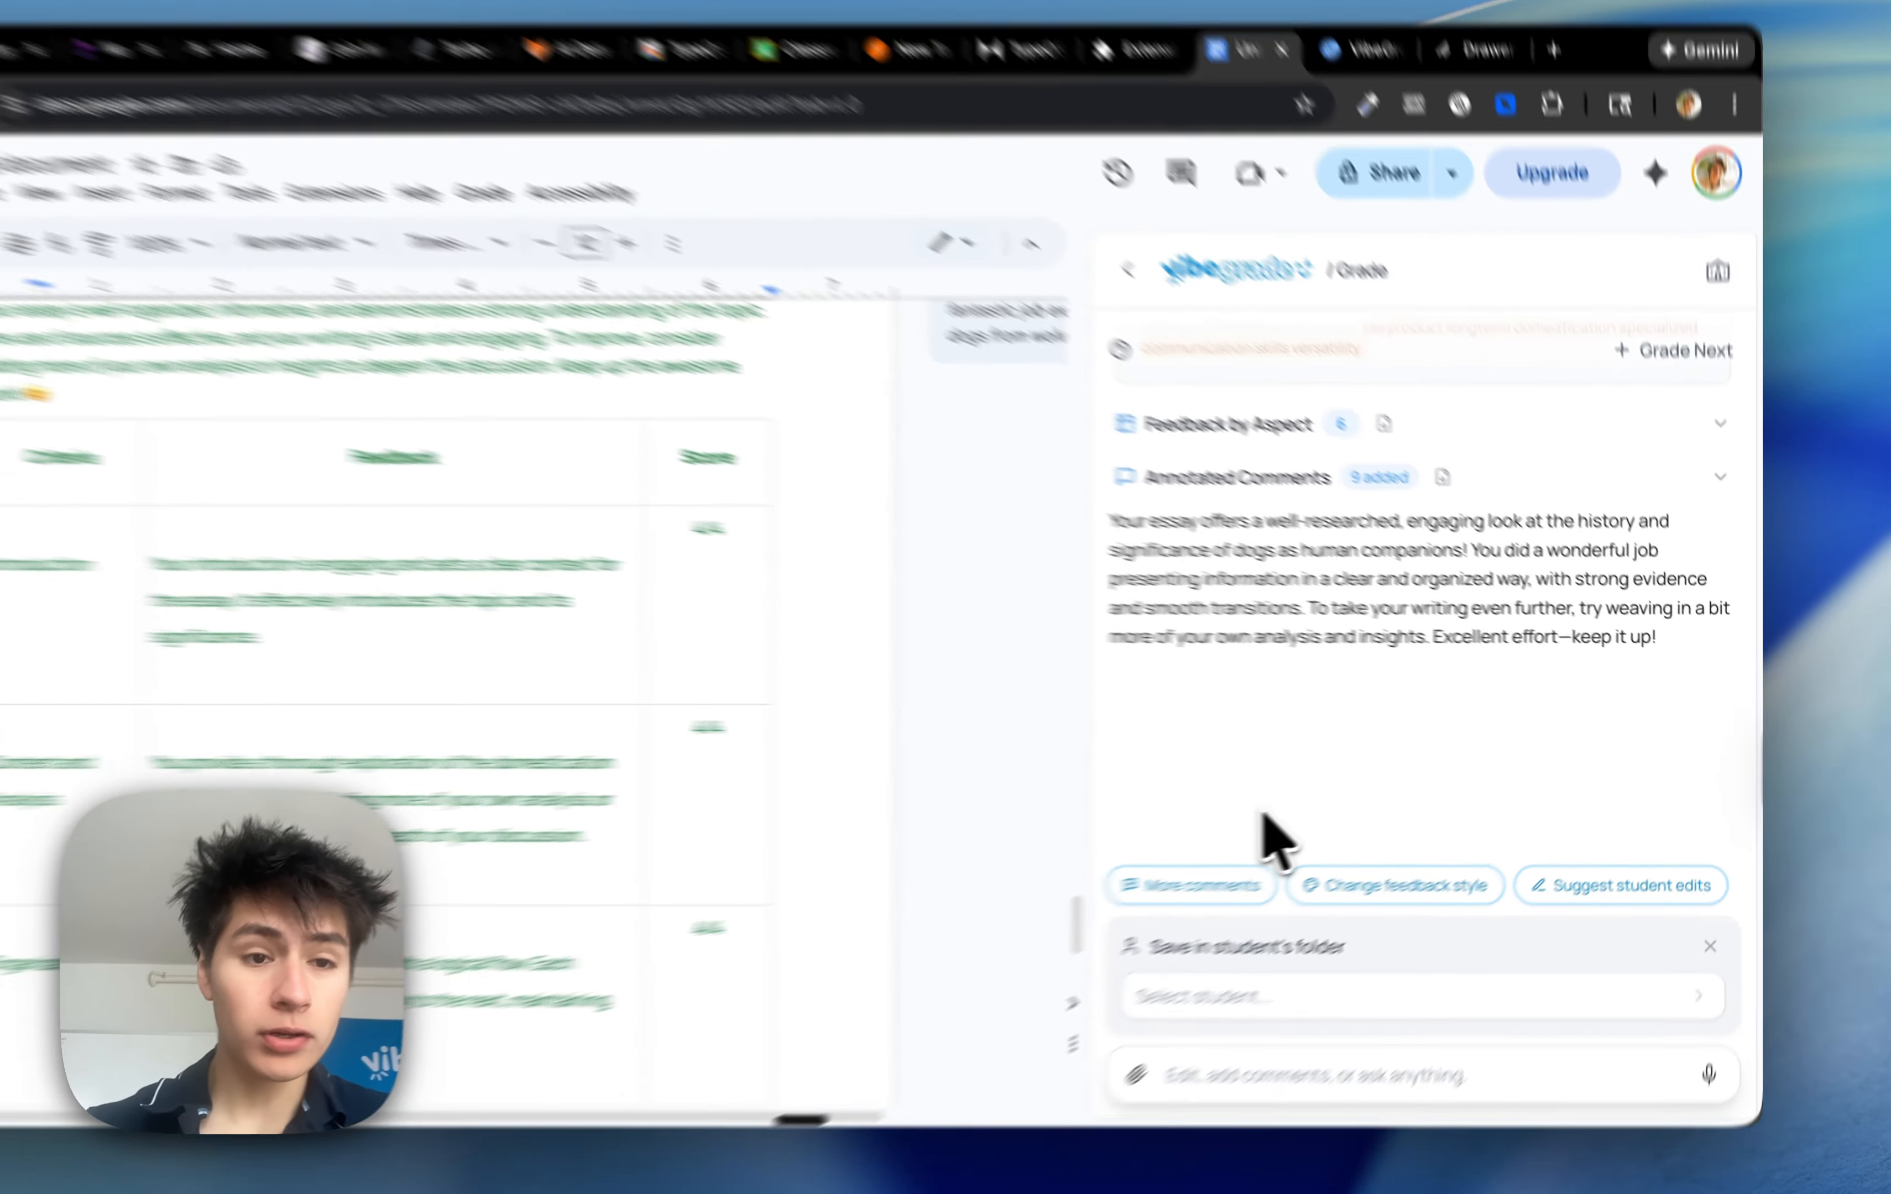
pyautogui.scroll(20, 830, 827)
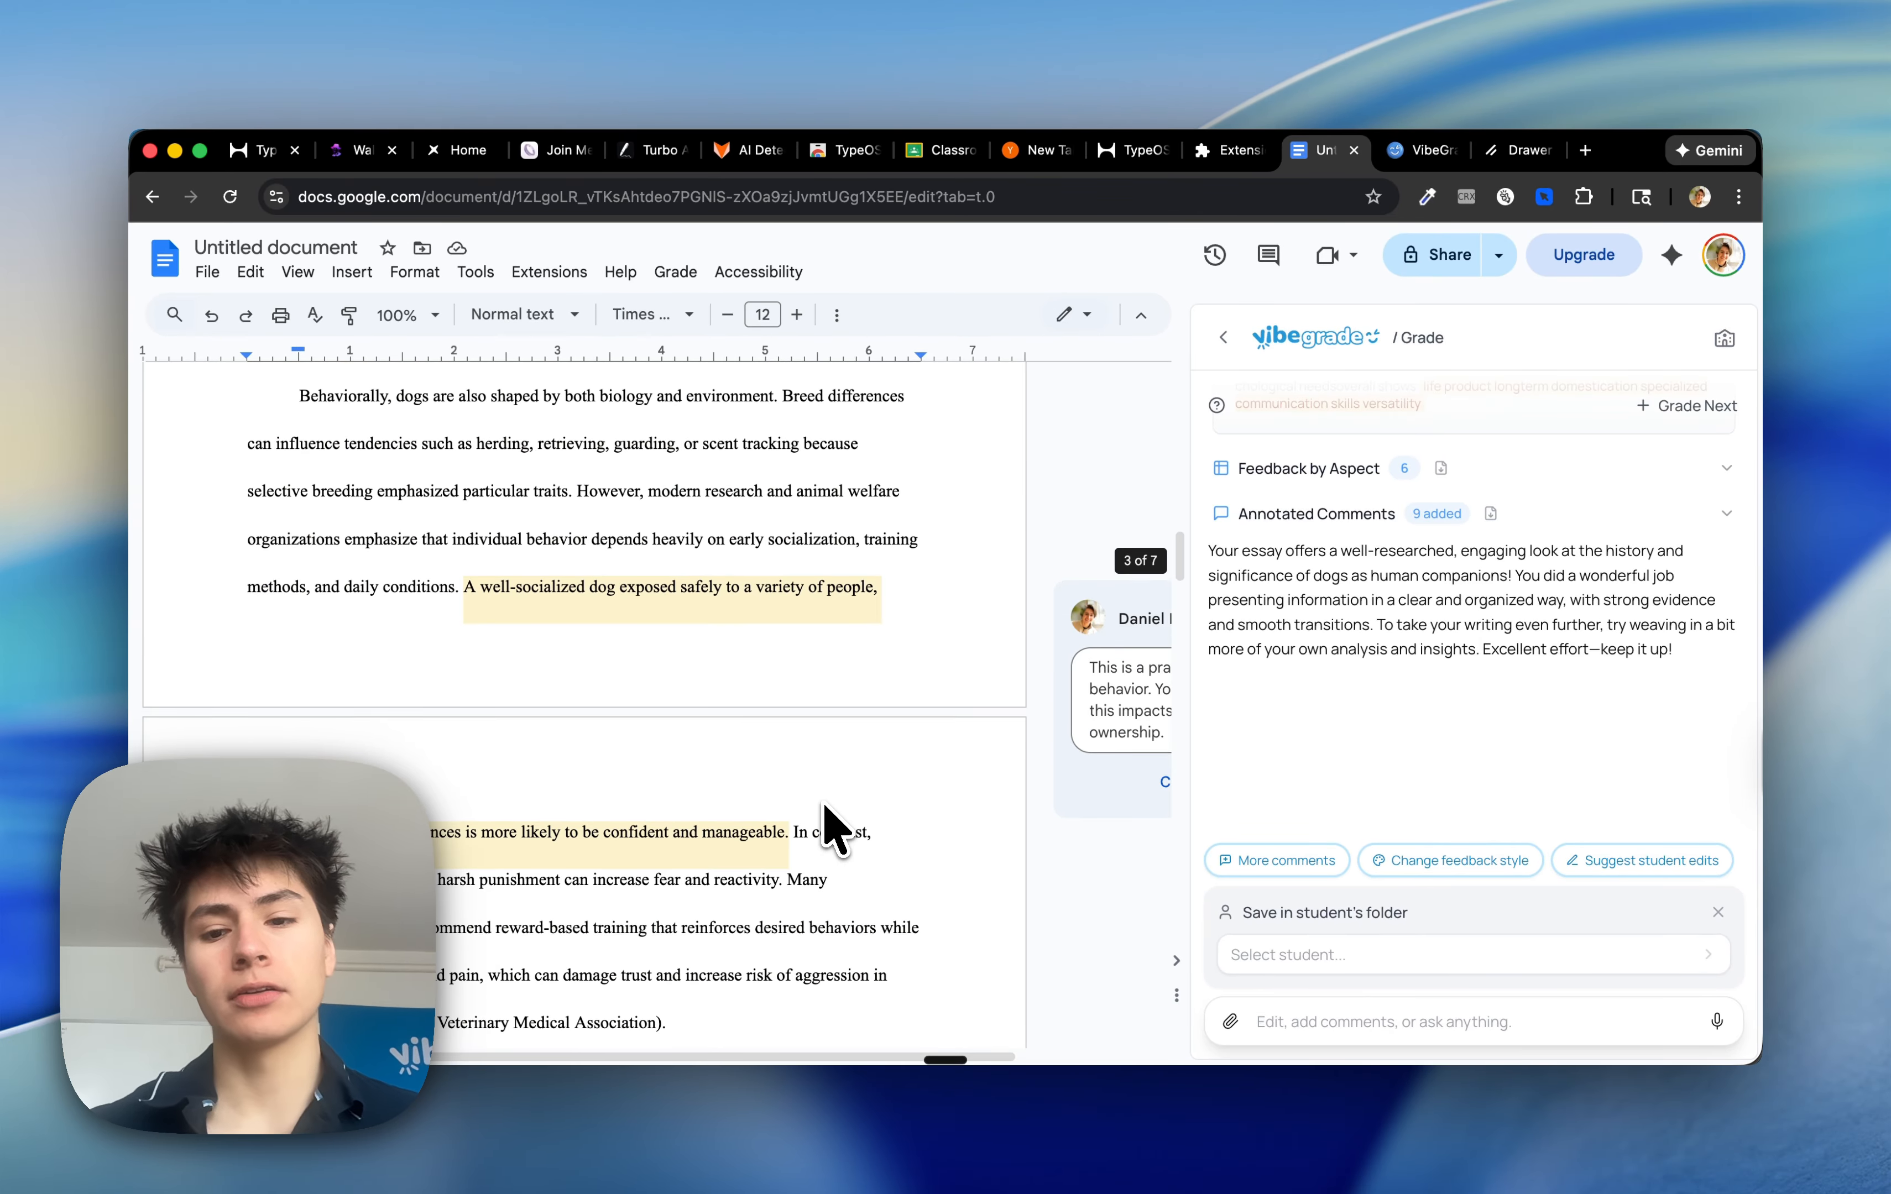
# Request more inline comments and suggestions throughout the feedback
pyautogui.click(1287, 868)
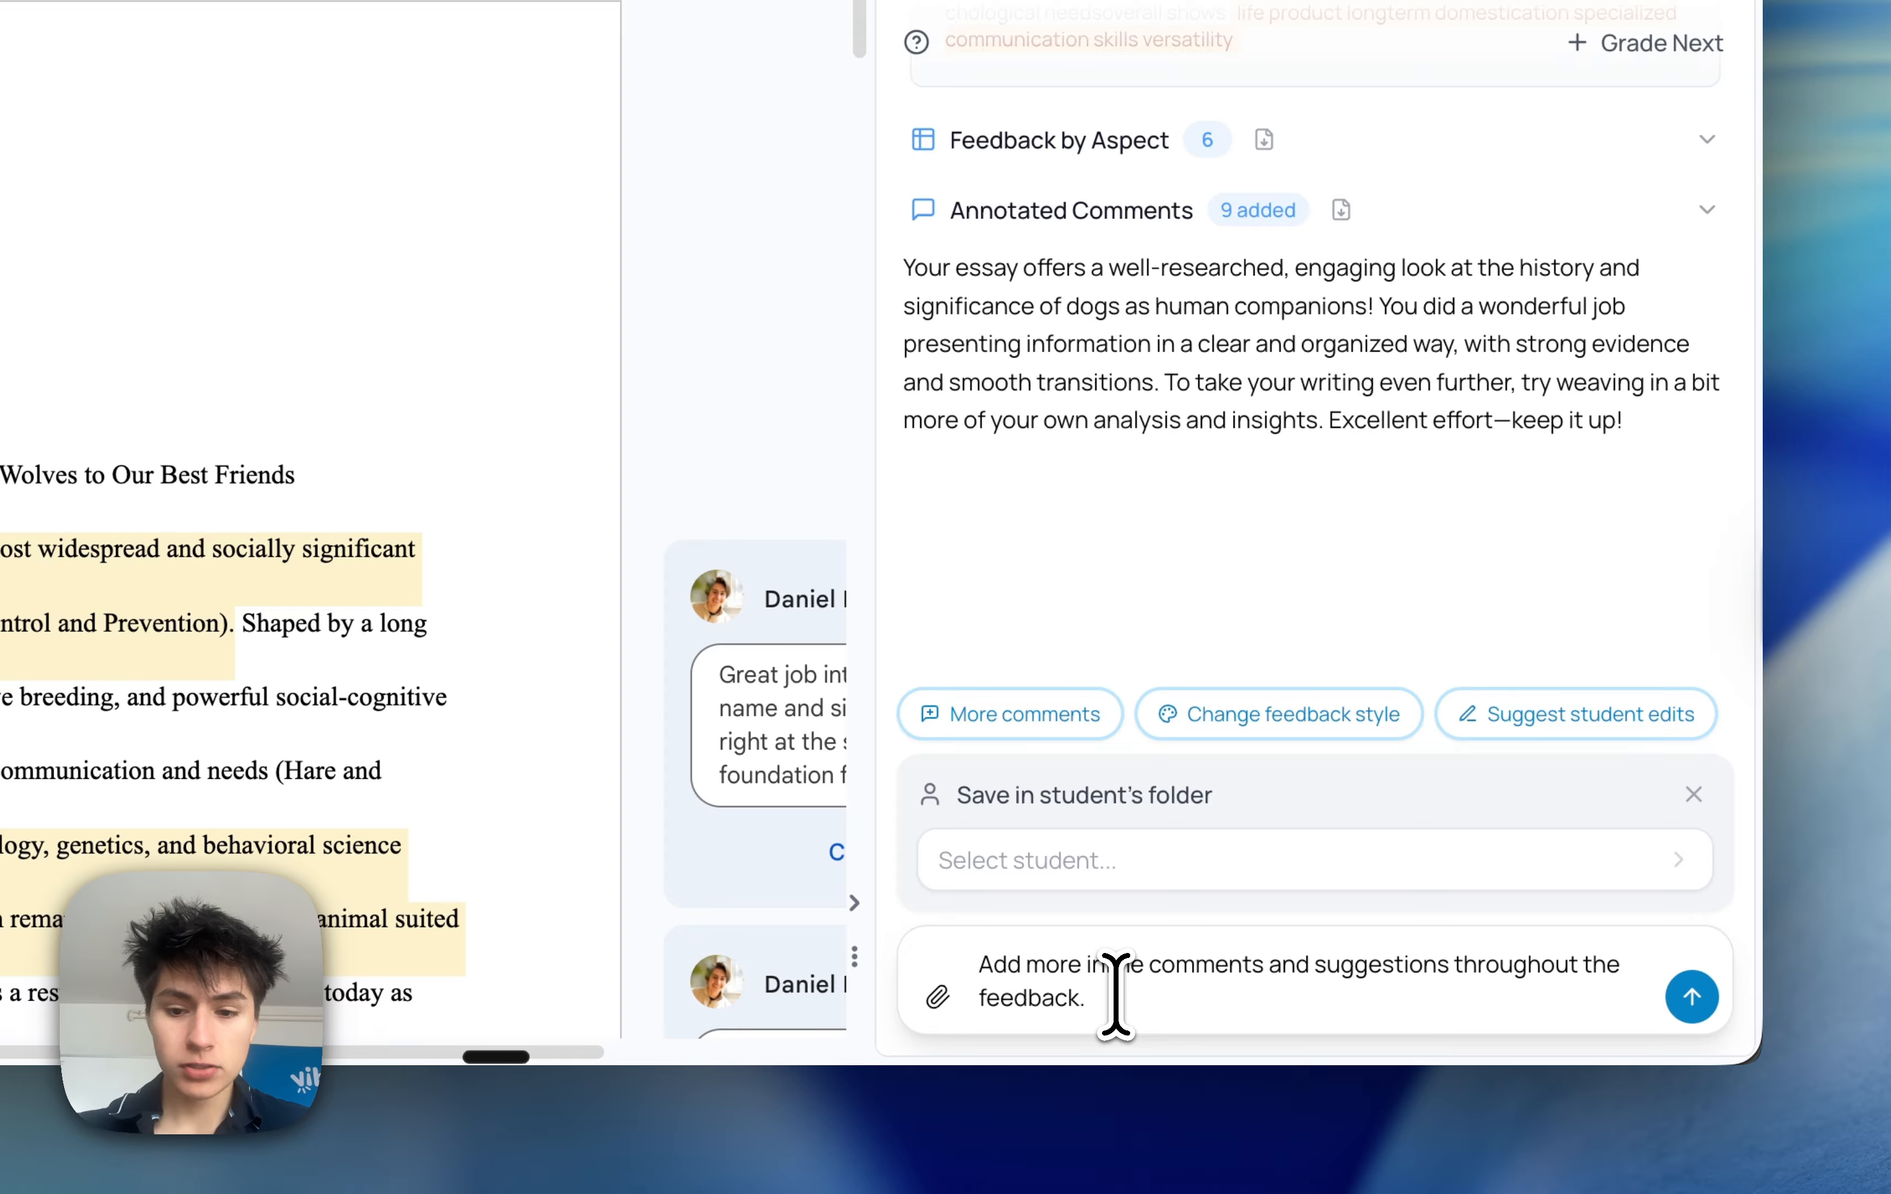
pyautogui.click(1691, 997)
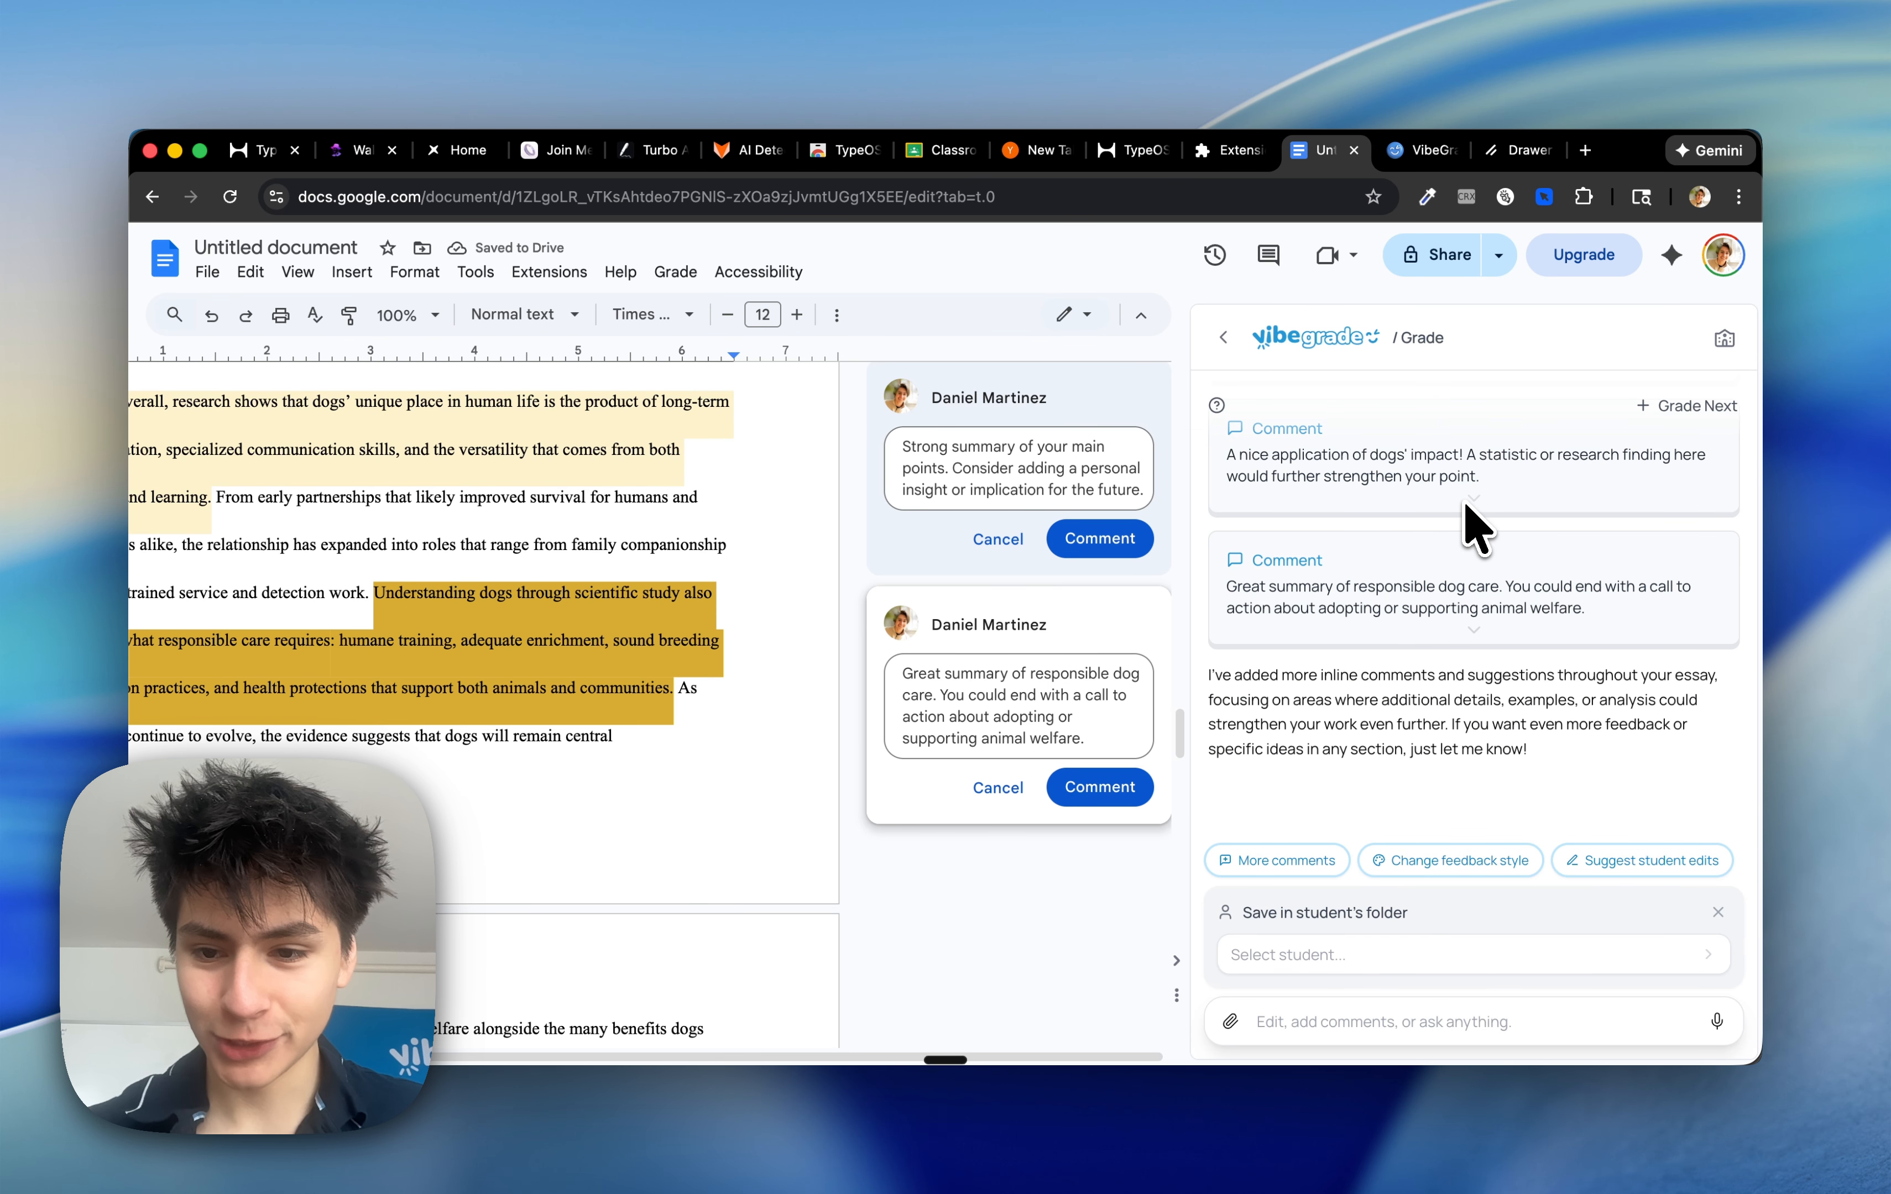
# Request the feedback be rewritten in a more encouraging style with emojis, keeping the same scores and criteria
pyautogui.click(1450, 861)
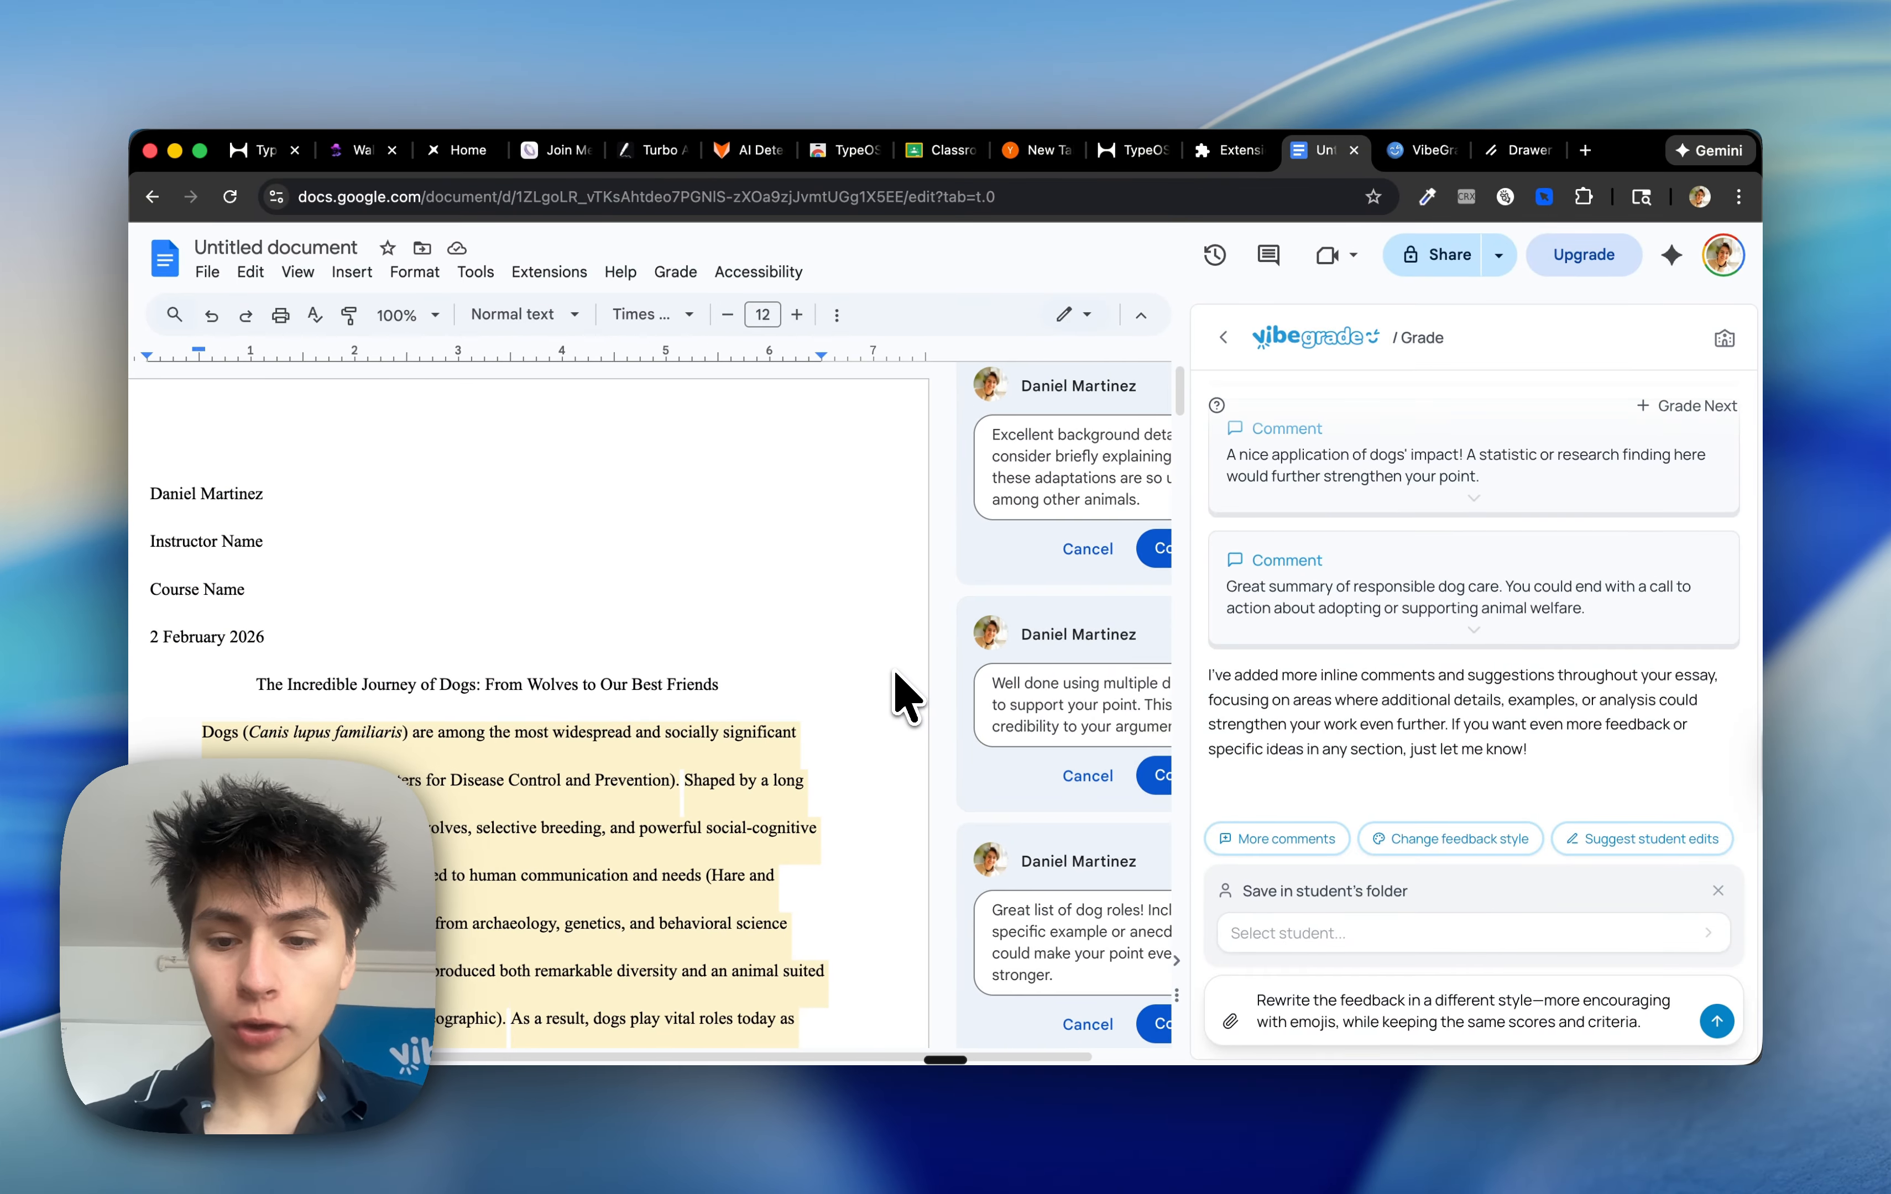
pyautogui.scroll(-2, 908, 675)
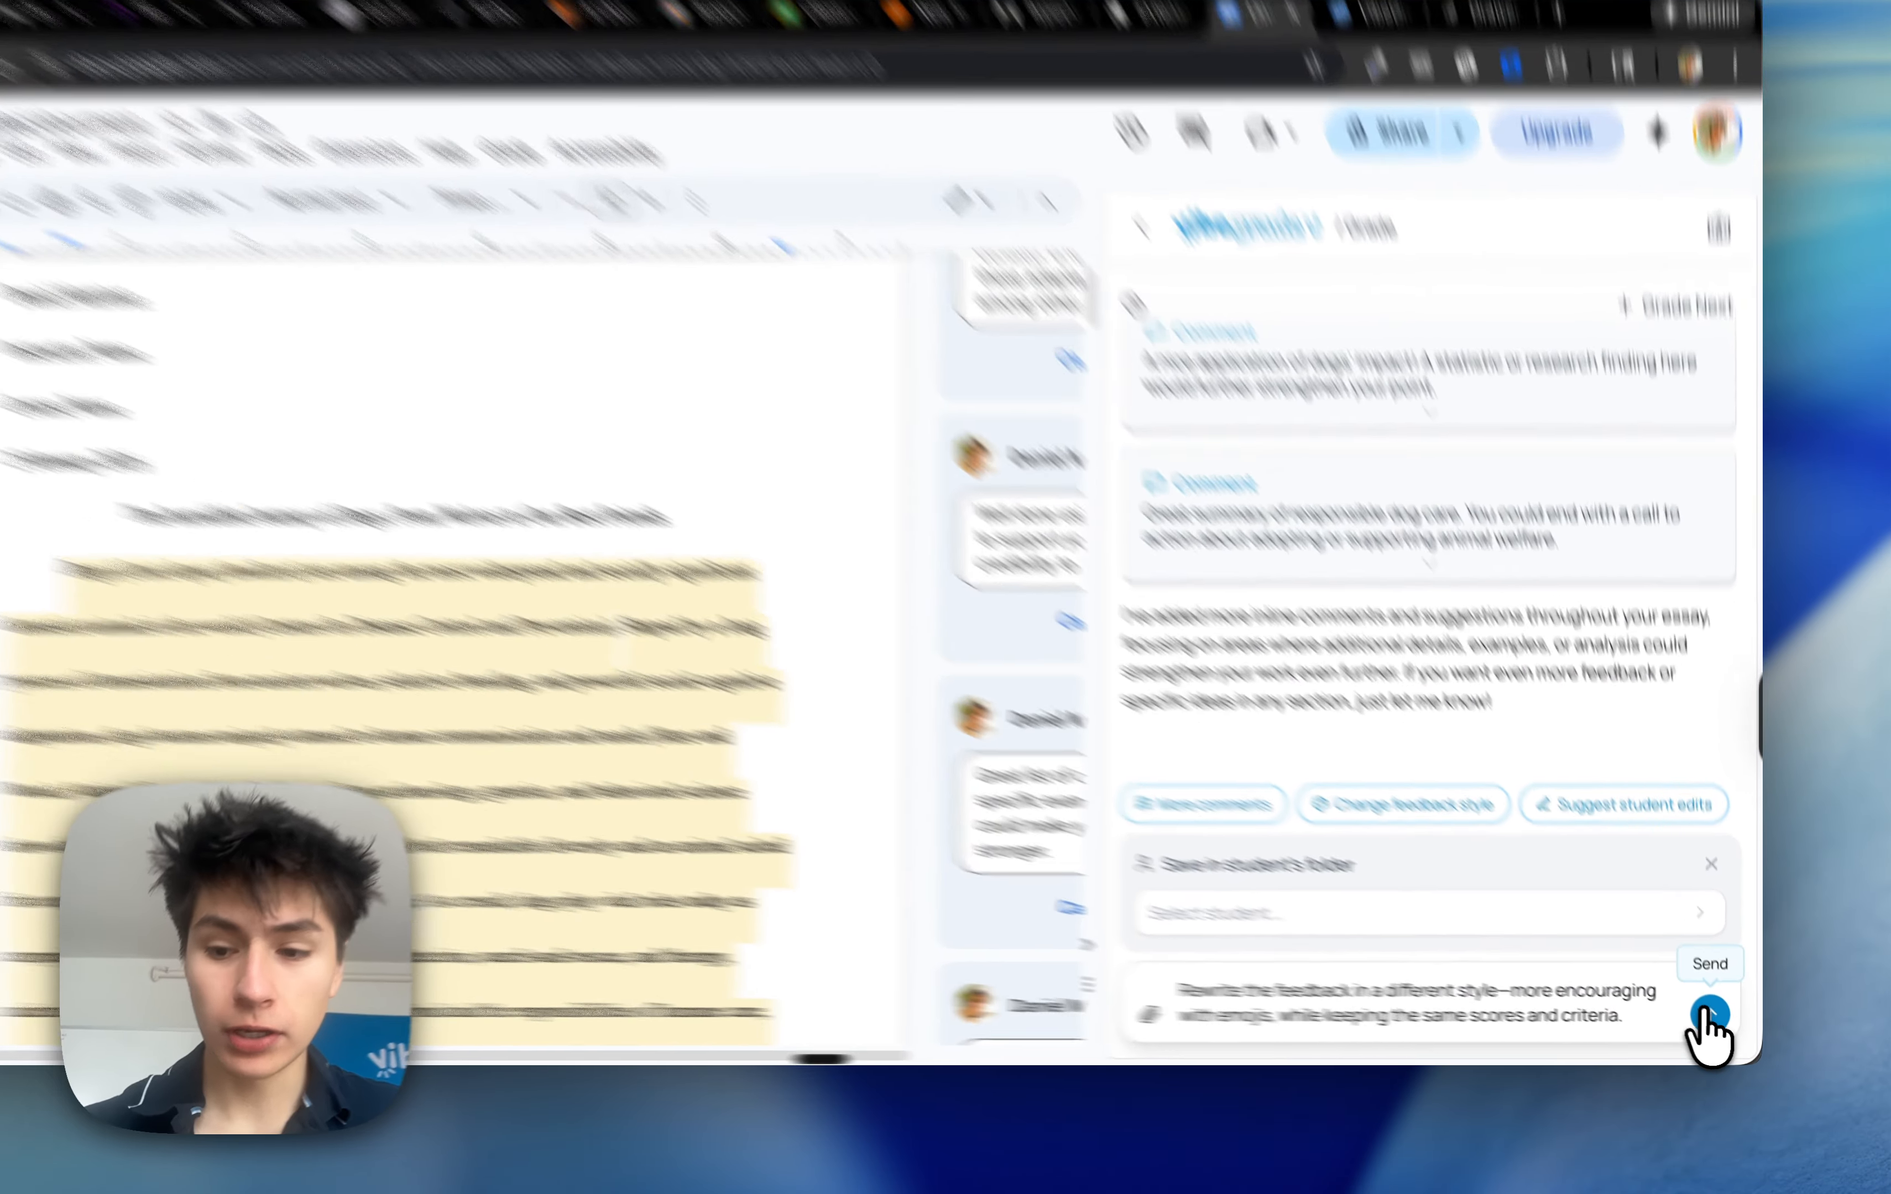
pyautogui.click(1716, 1021)
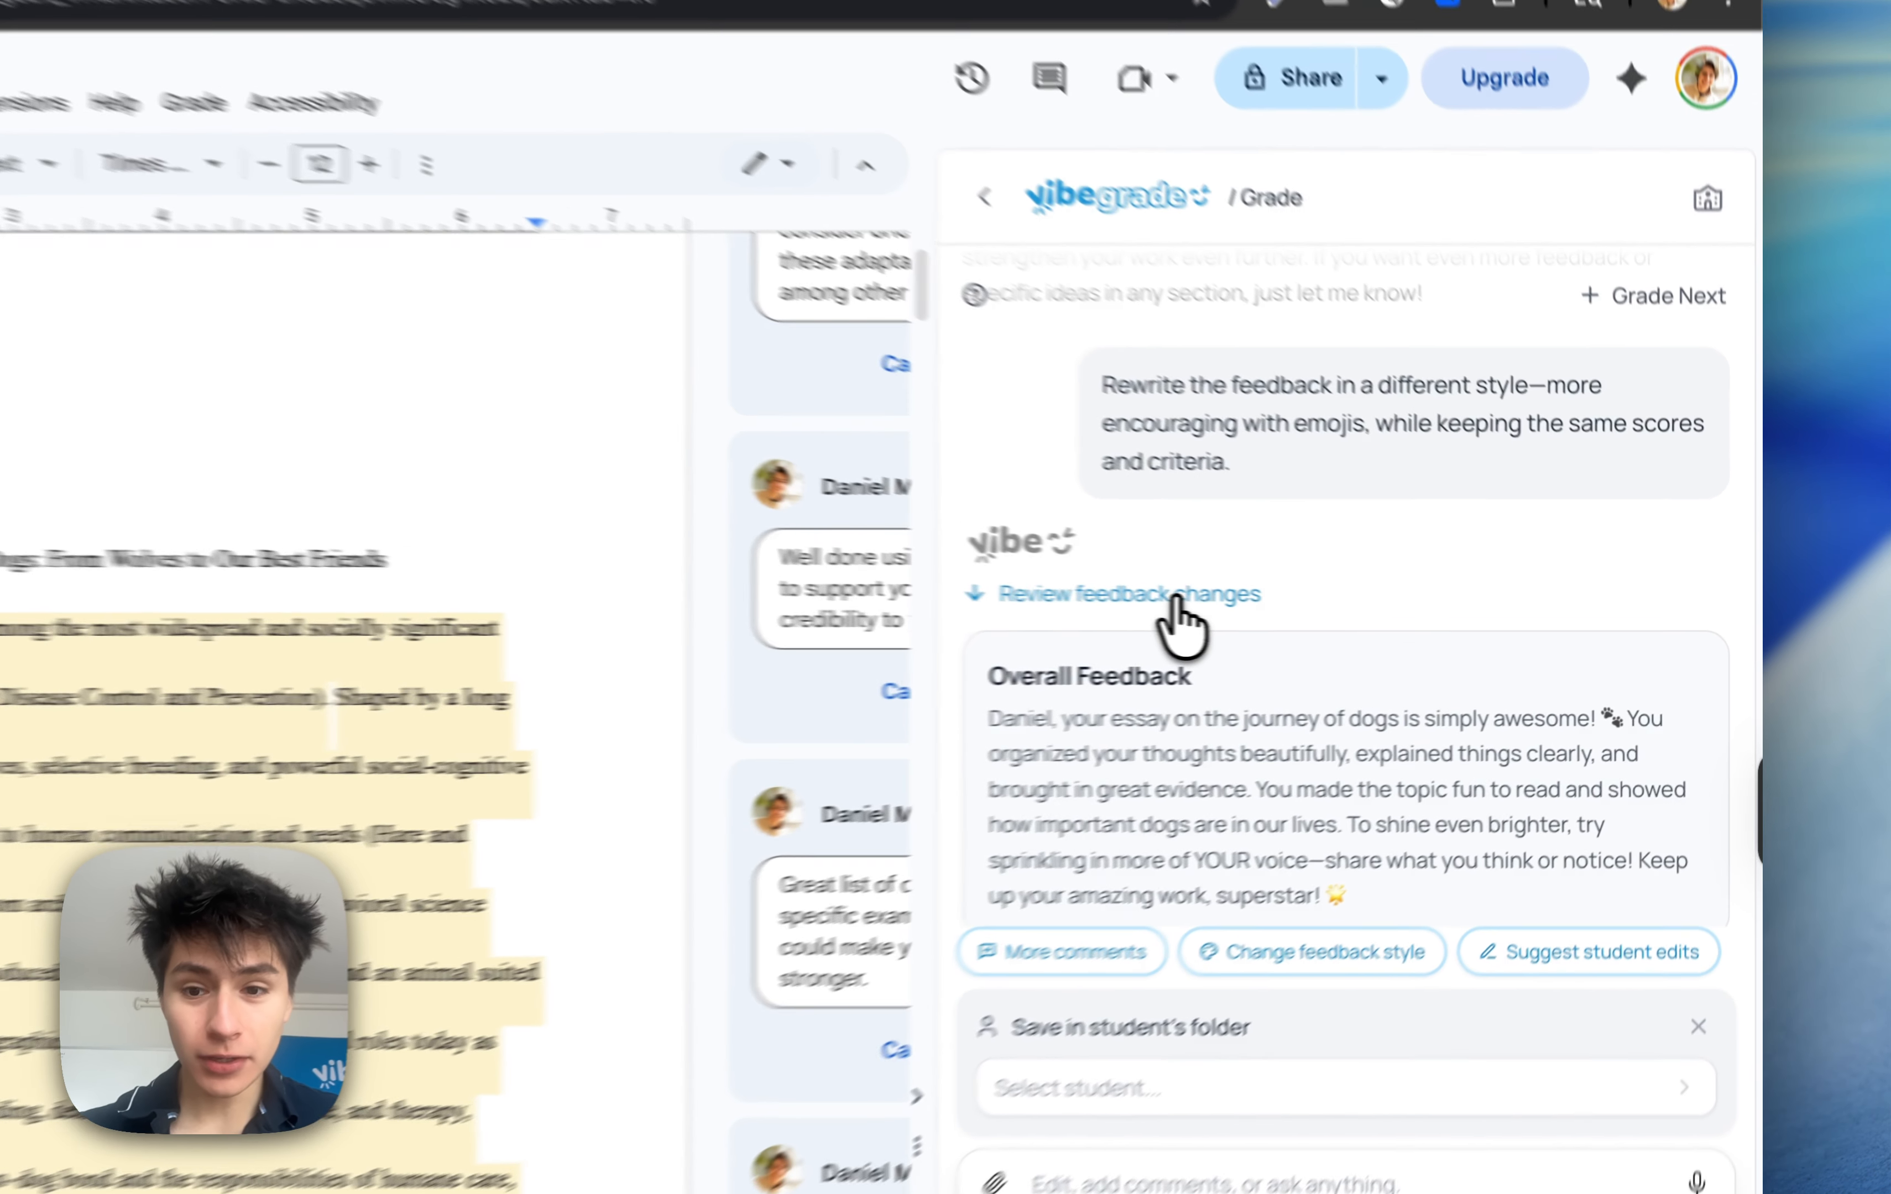
# Review the rewritten encouraging feedback changes by aspect and apply them to the document
pyautogui.click(1359, 614)
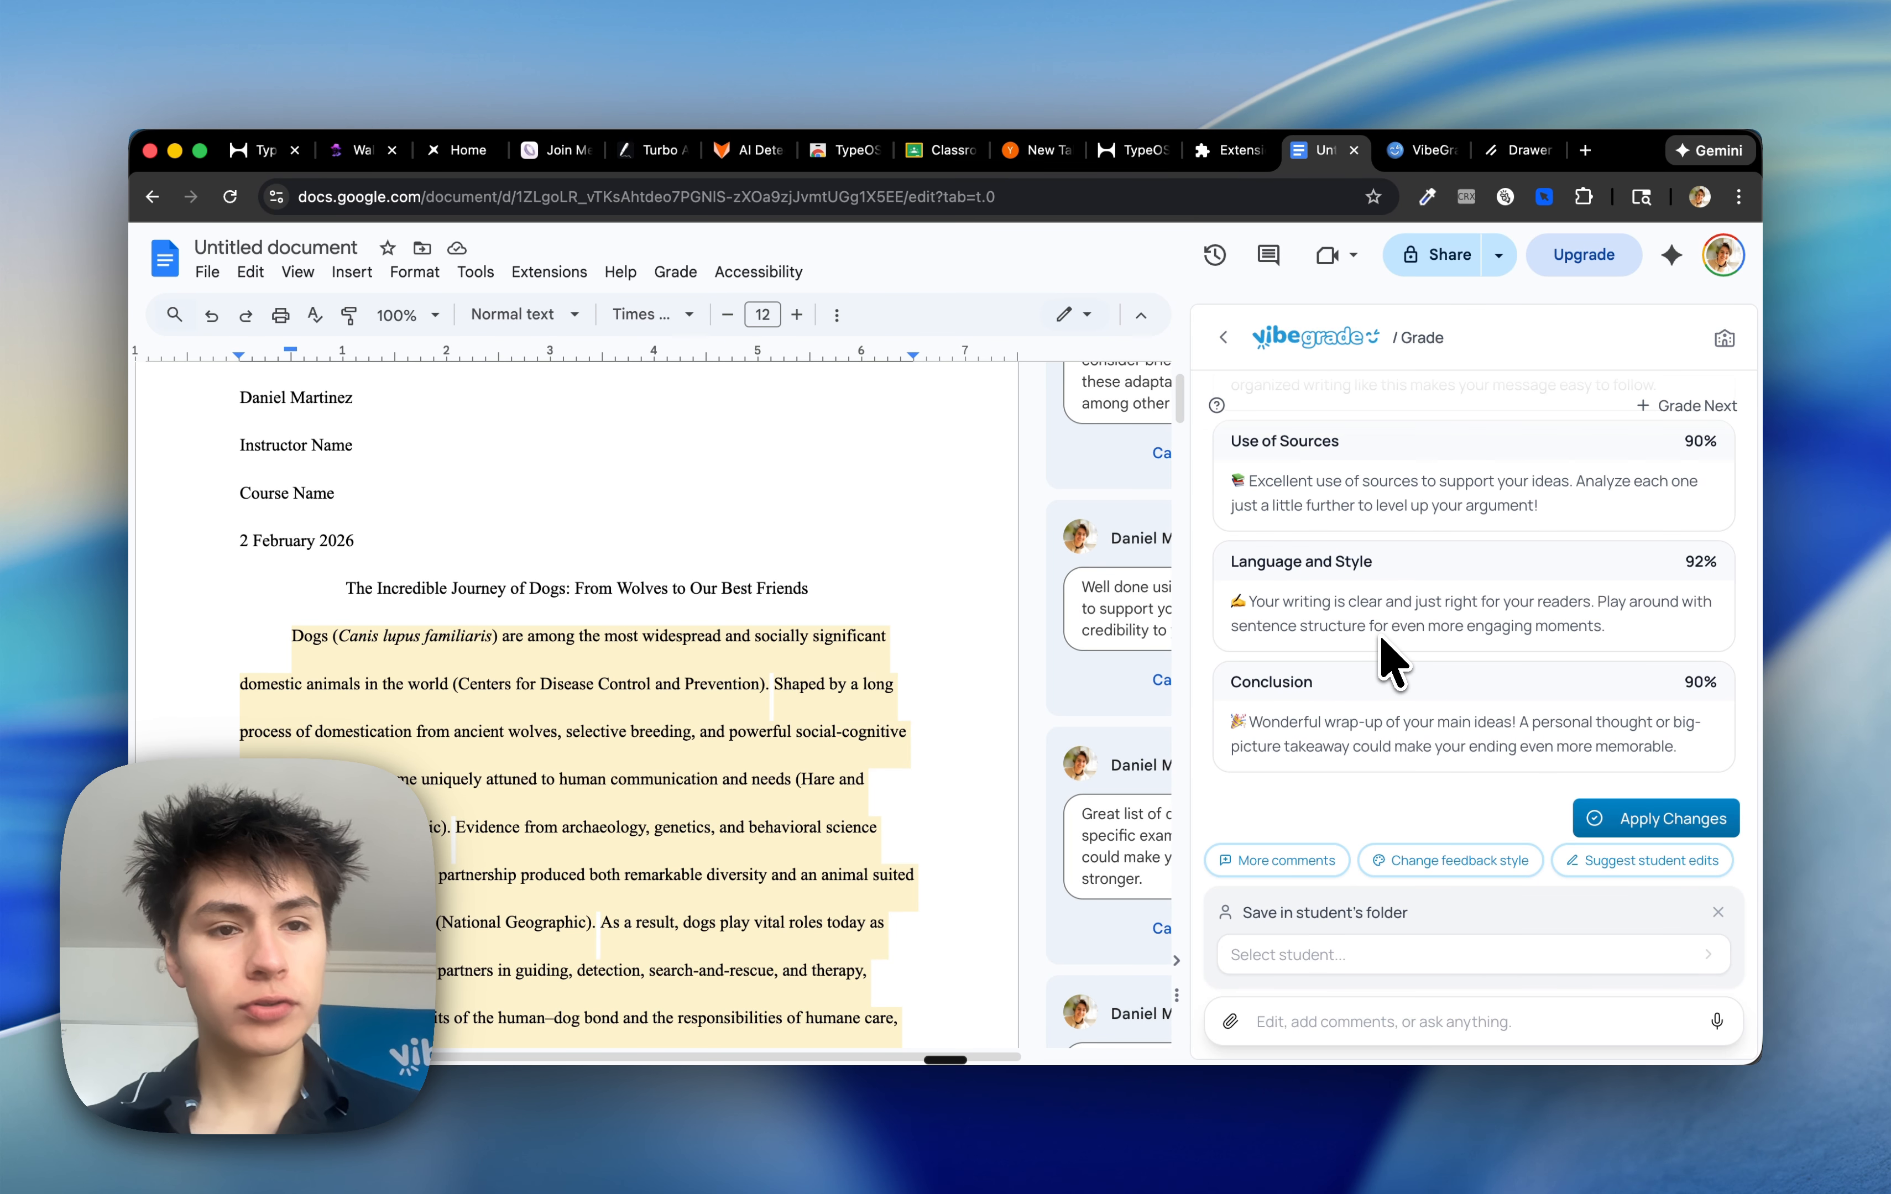
pyautogui.scroll(10, 1390, 662)
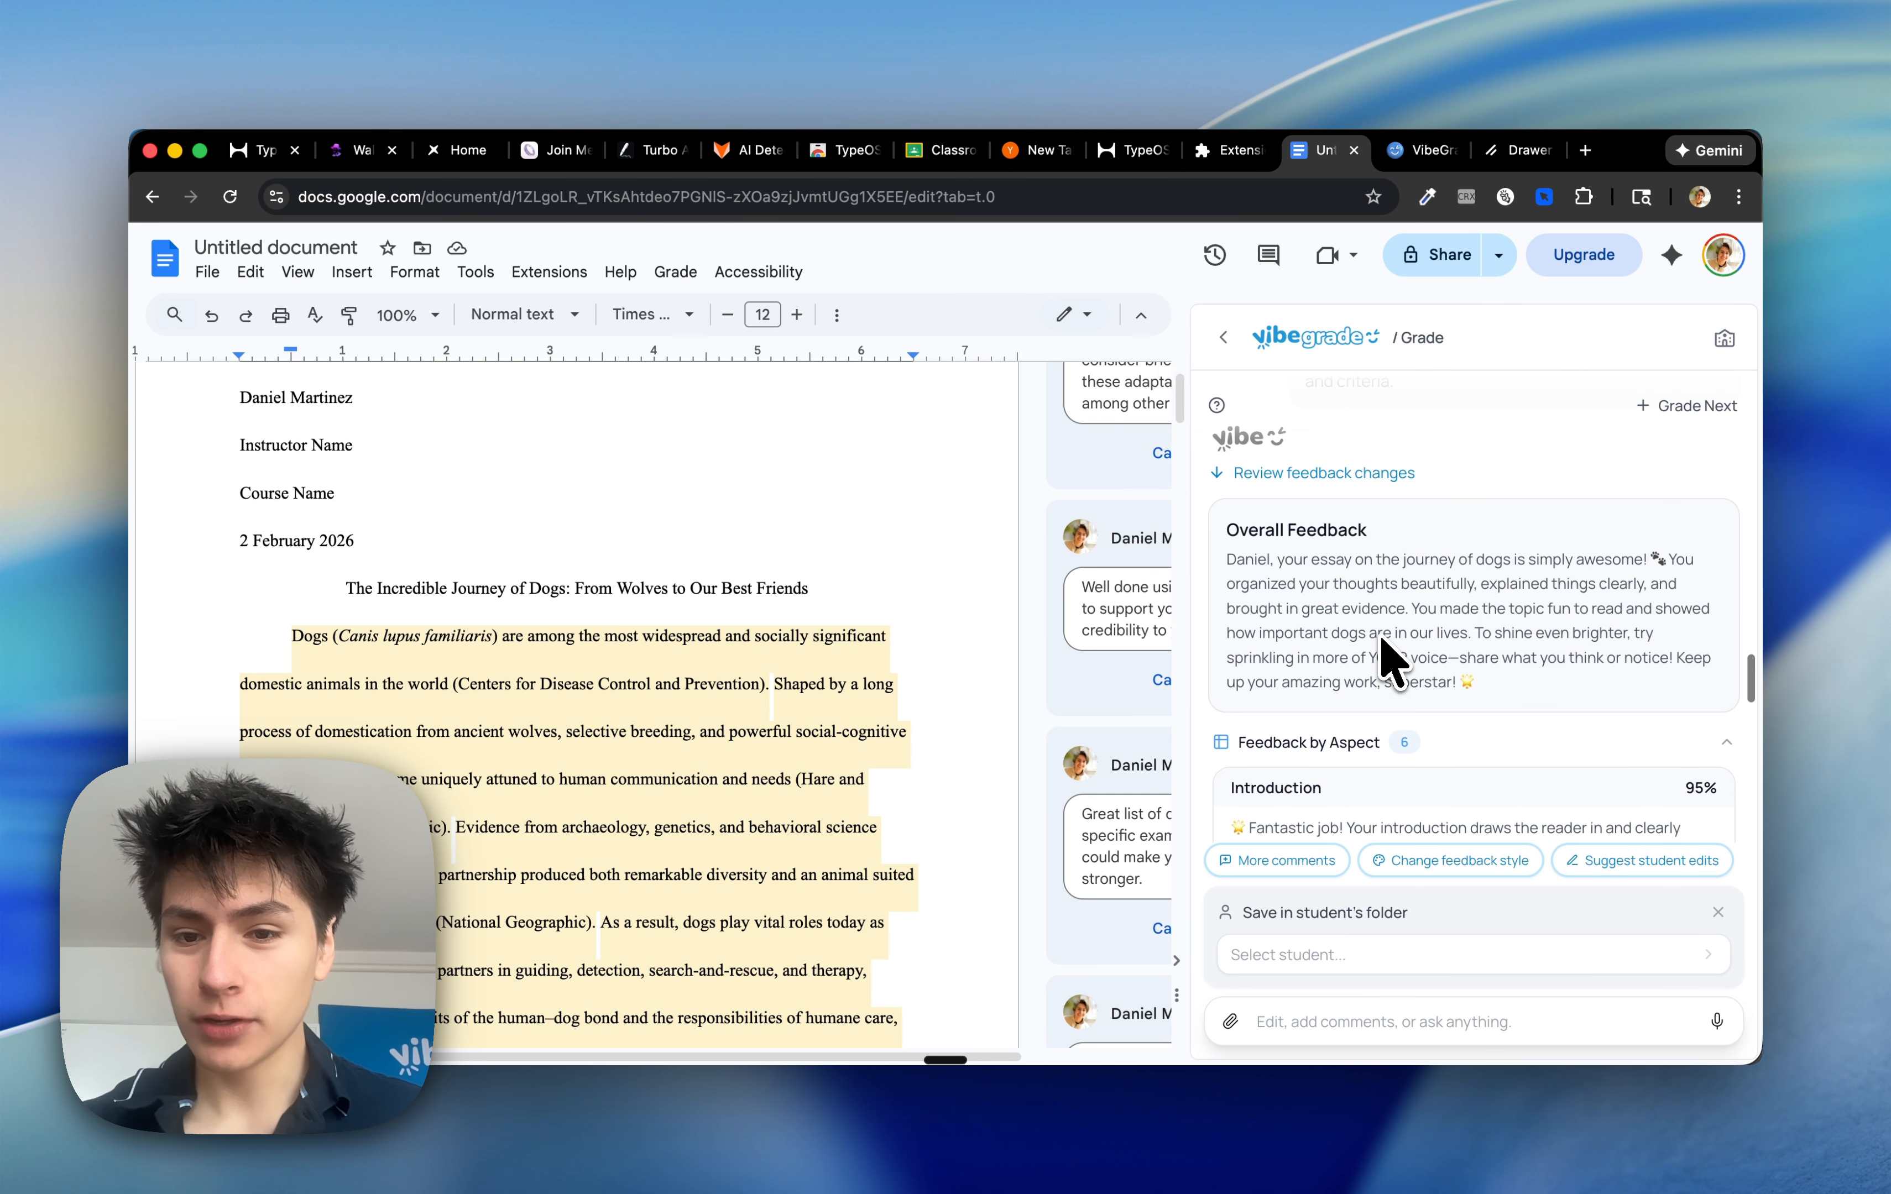
pyautogui.scroll(-5, 1390, 662)
pyautogui.scroll(-5, 1390, 661)
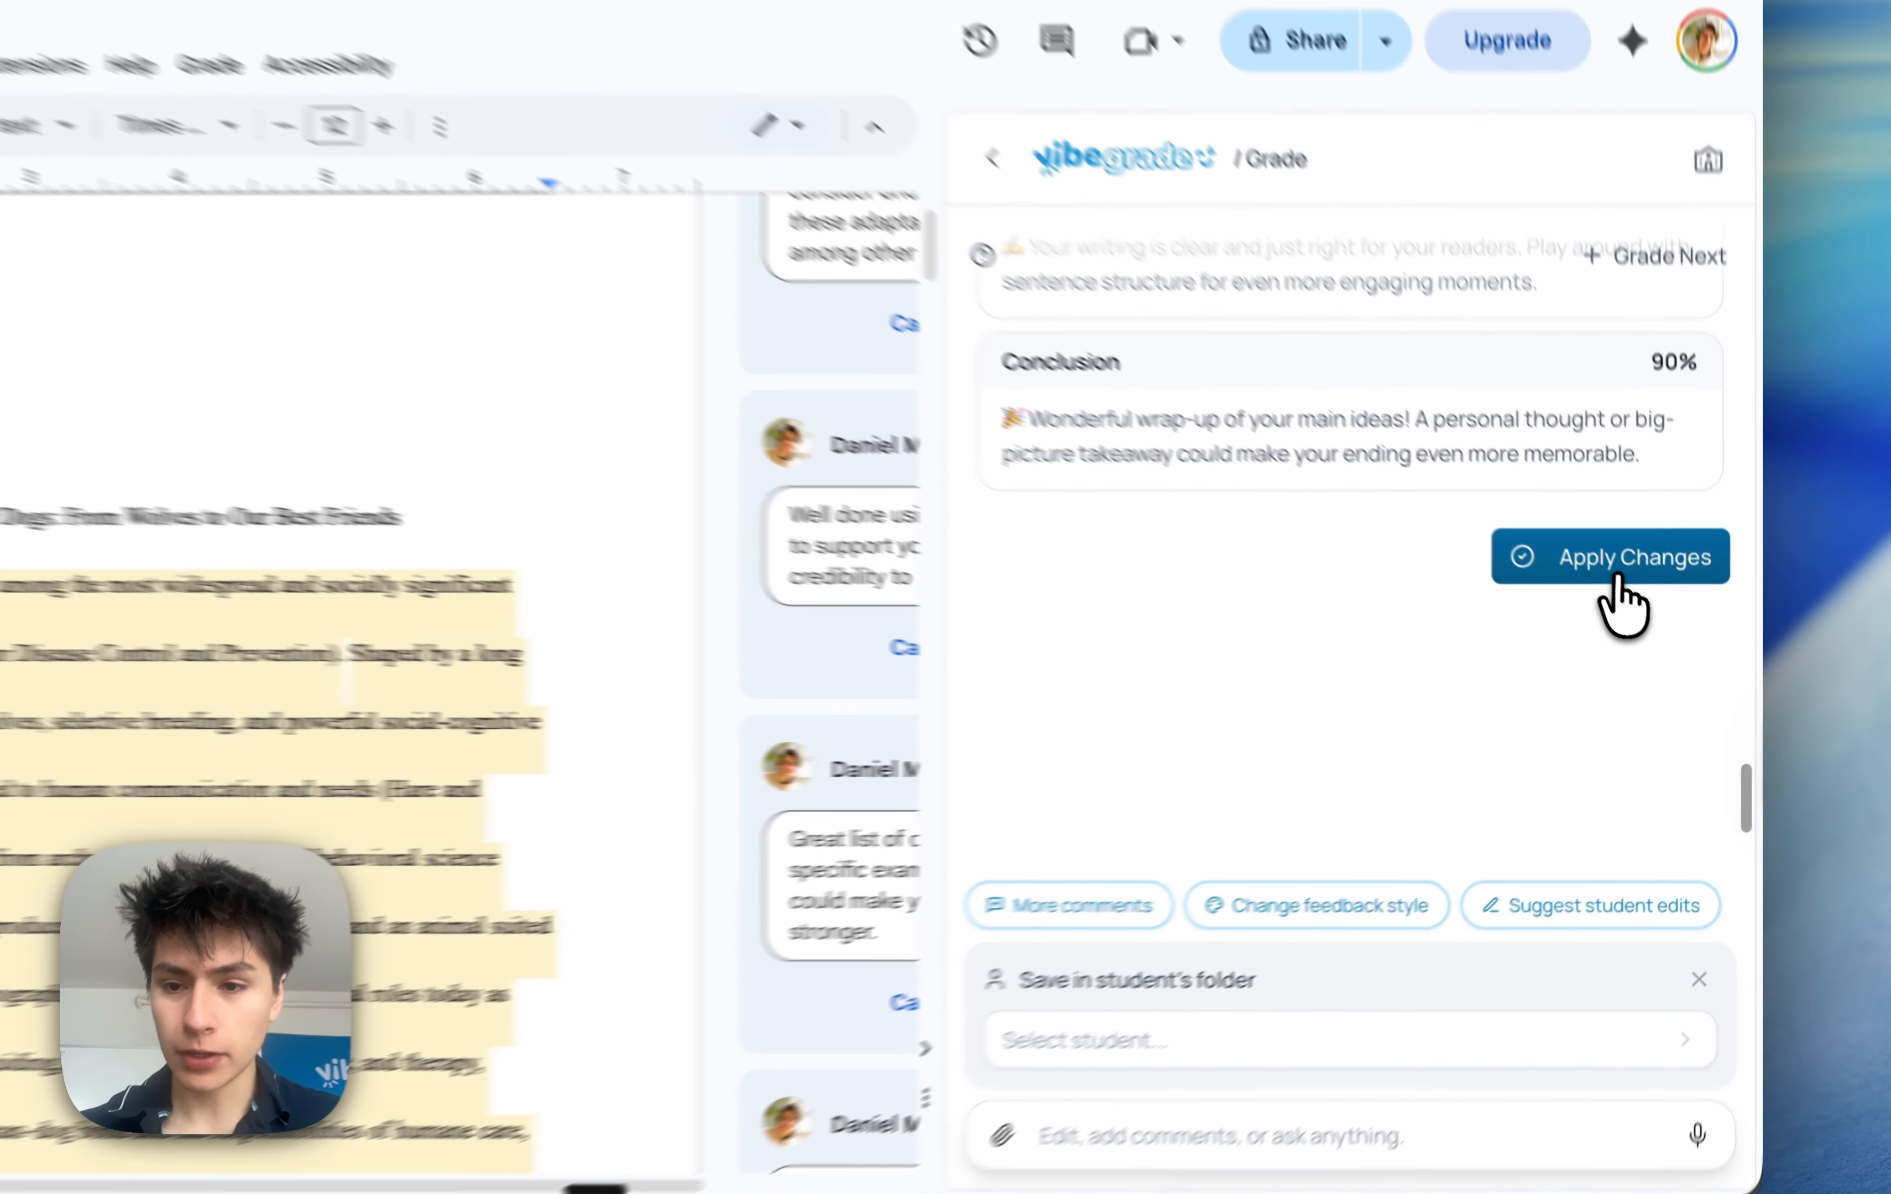
pyautogui.click(1651, 619)
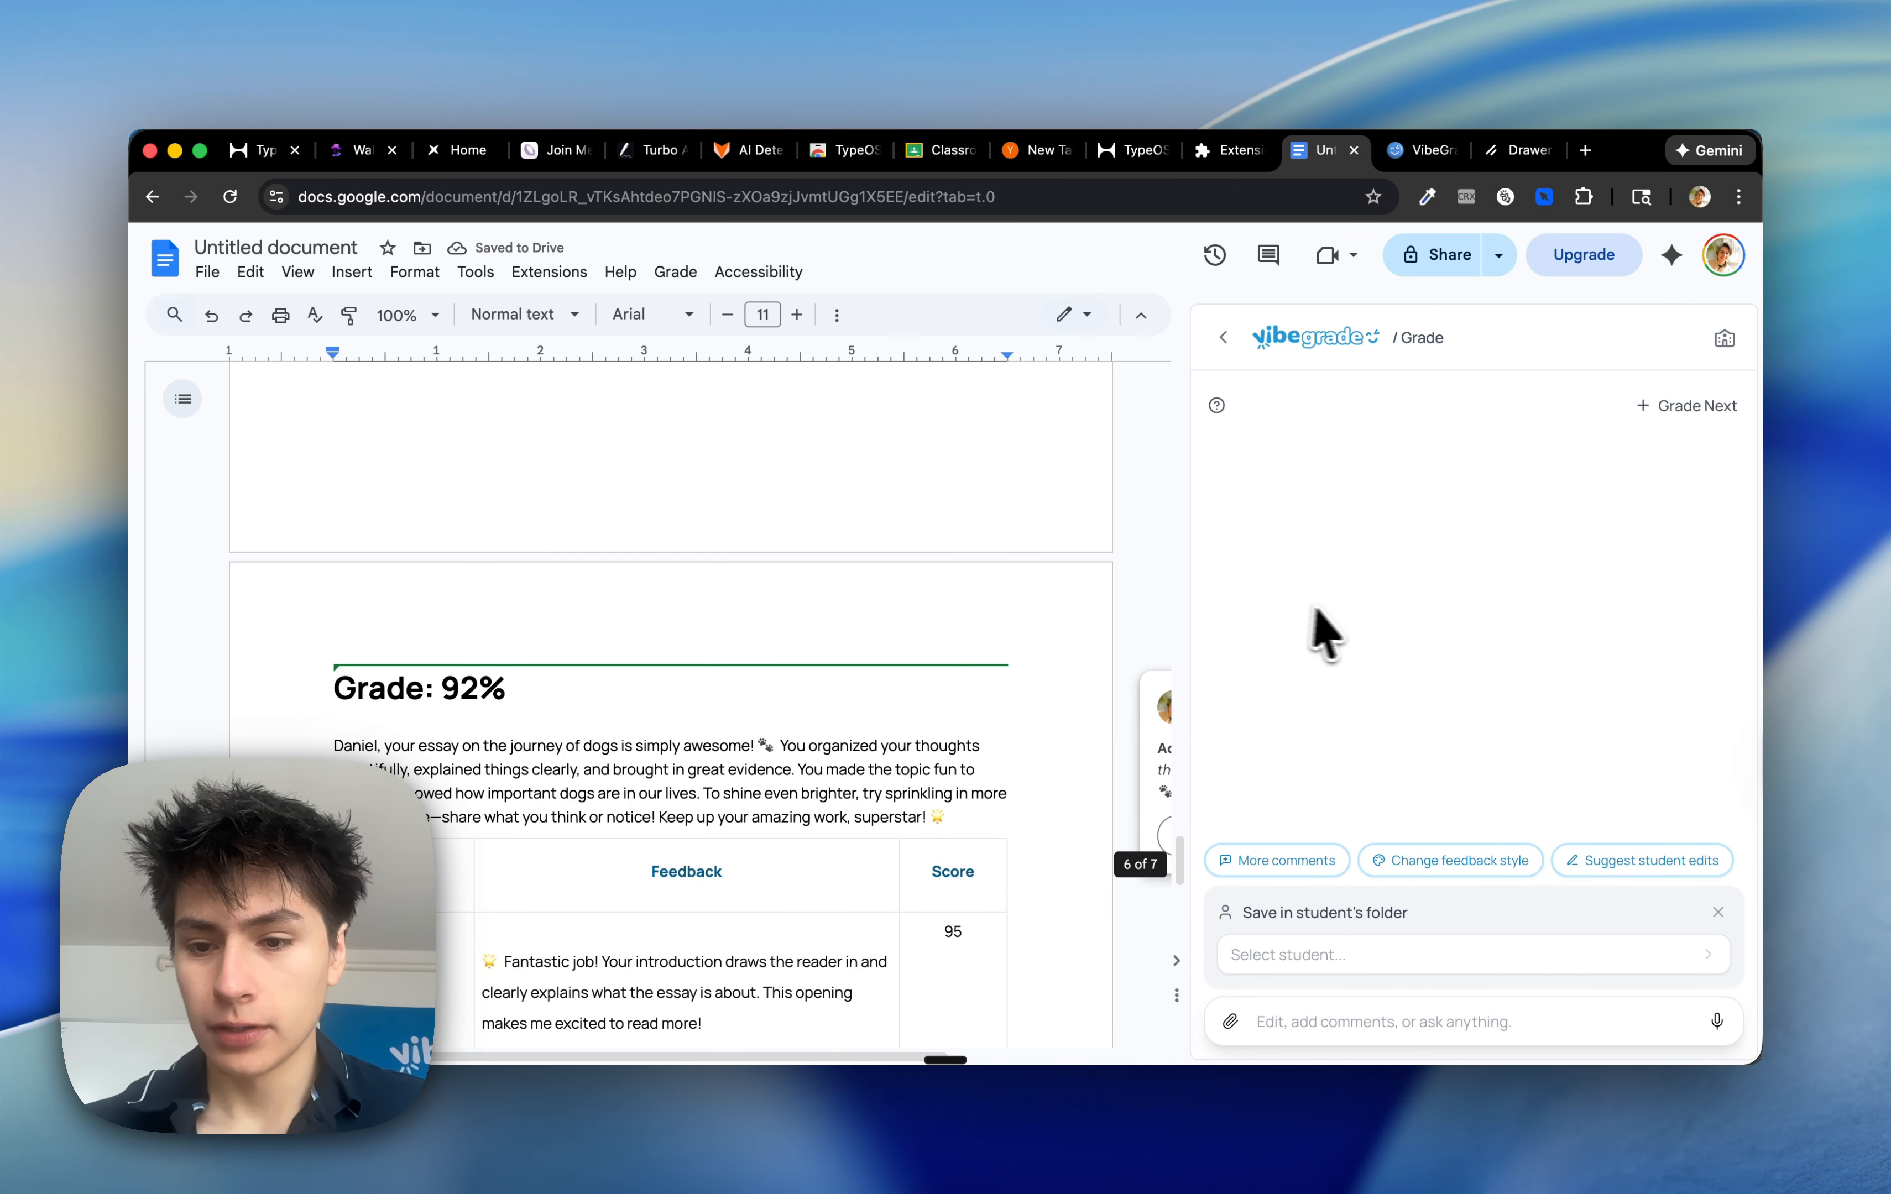
# Request suggested student edits based on the feedback
pyautogui.scroll(5, 1334, 614)
pyautogui.scroll(9, 896, 636)
pyautogui.scroll(20, 897, 640)
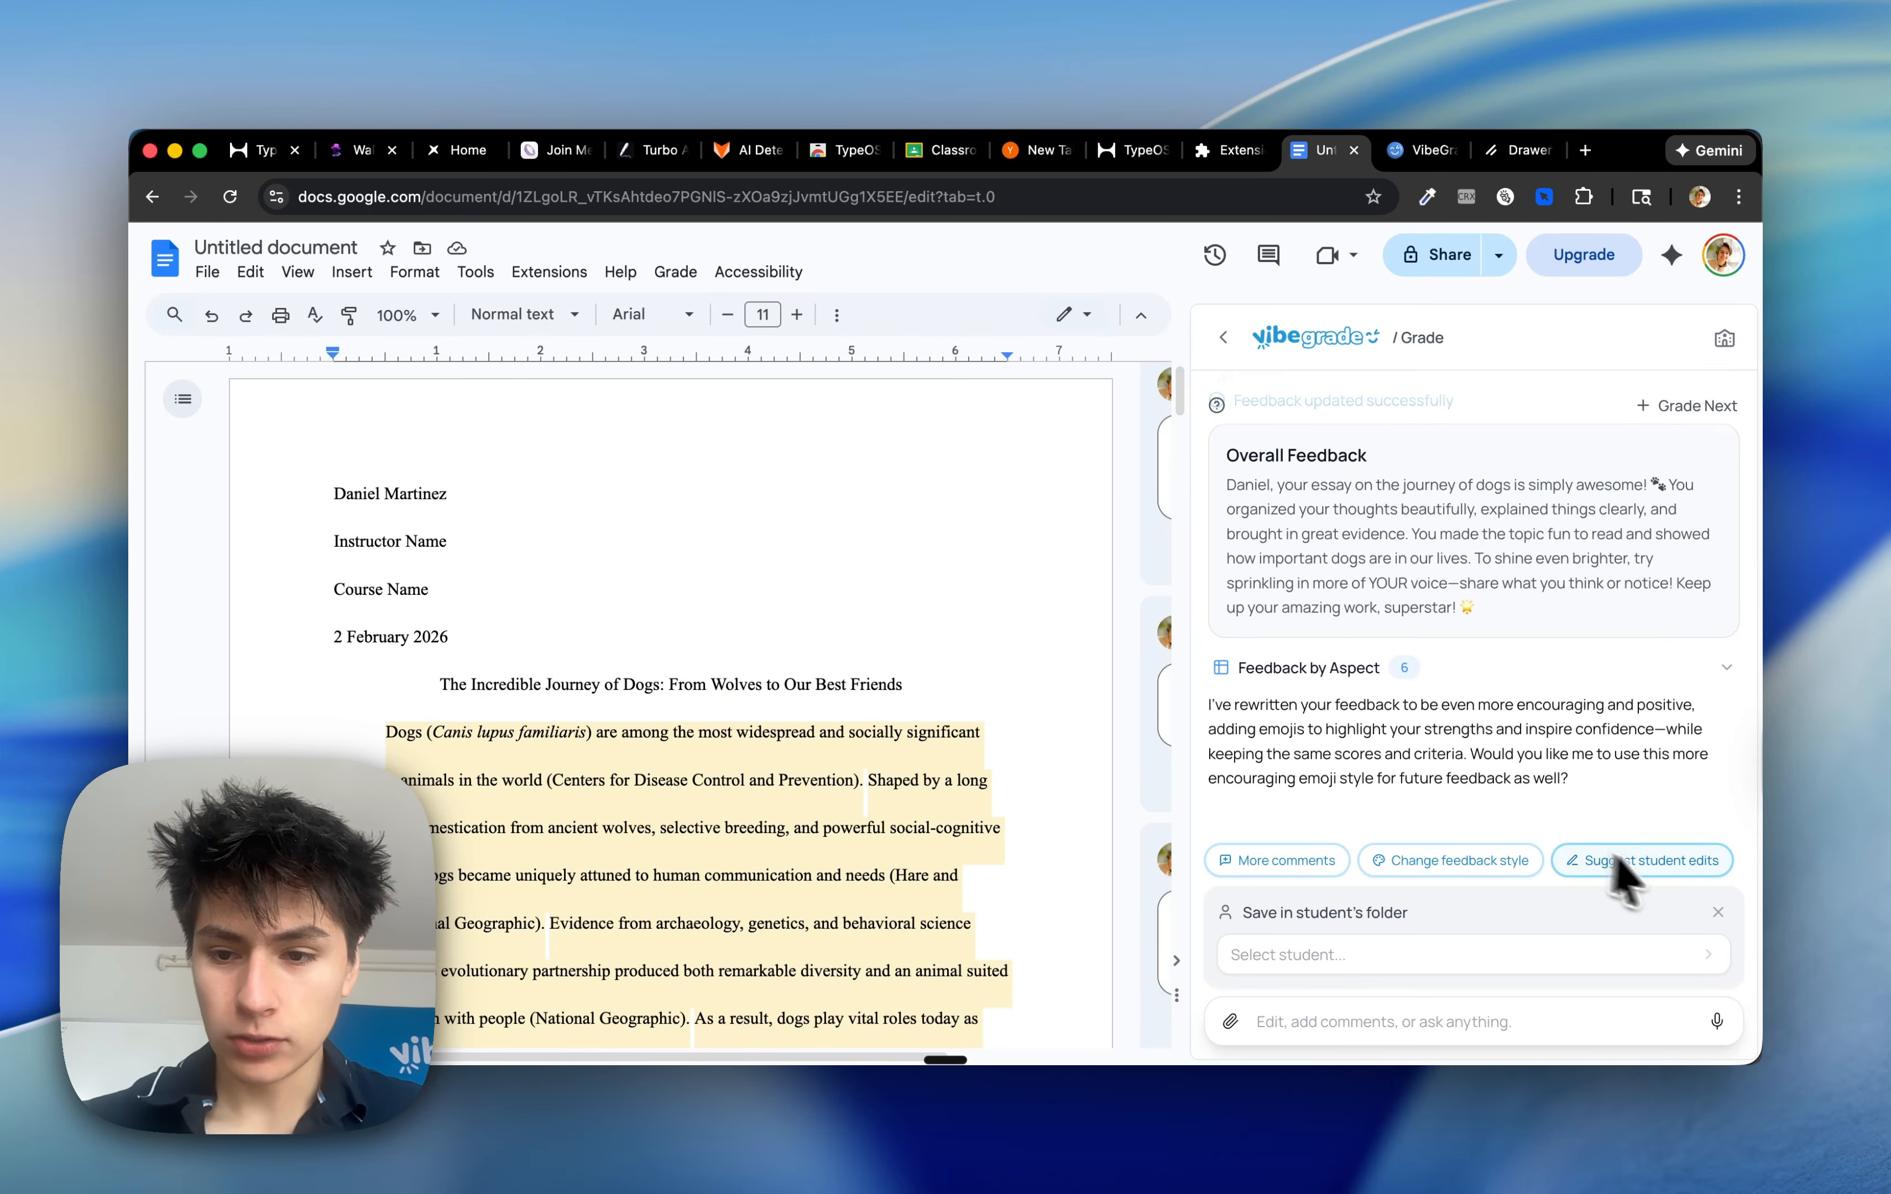
pyautogui.click(1646, 862)
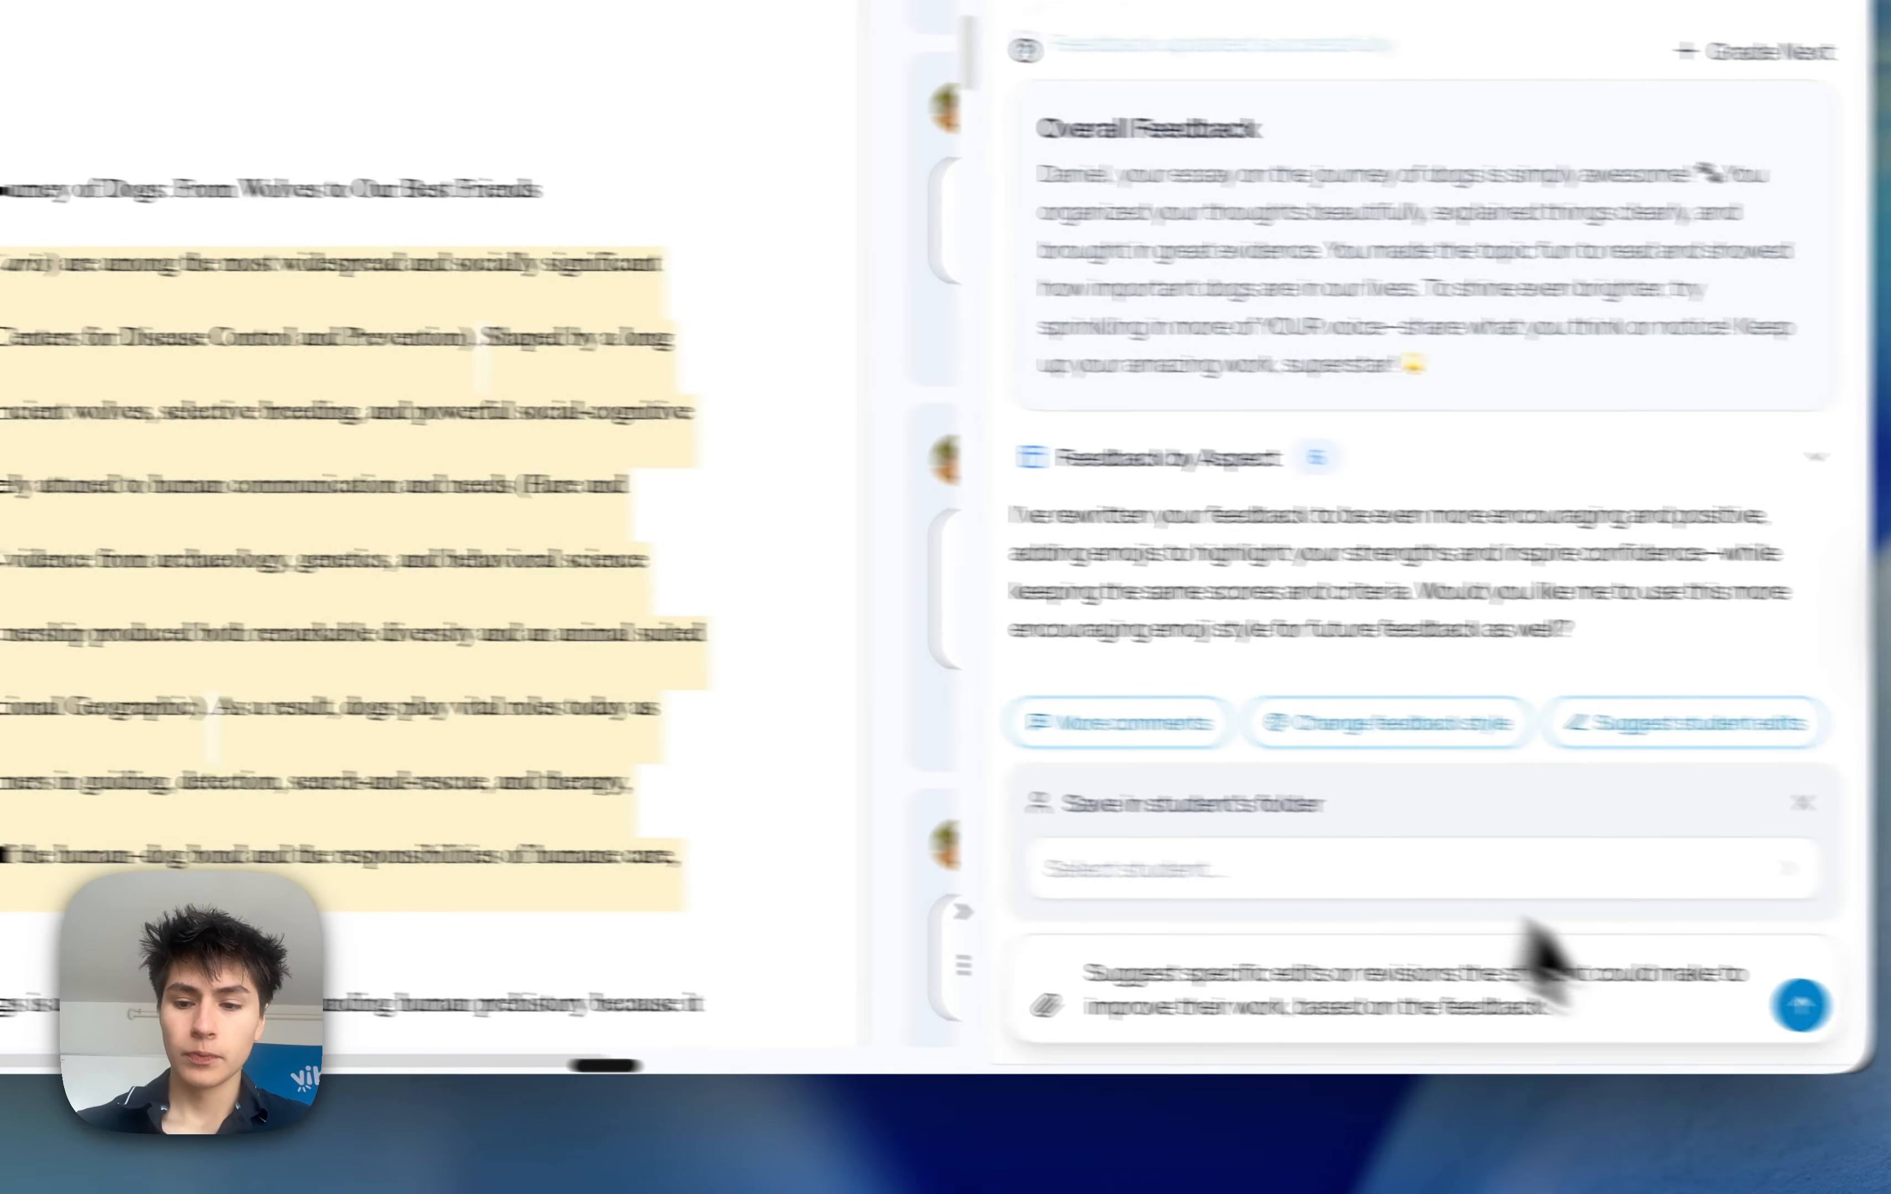
pyautogui.click(1855, 1006)
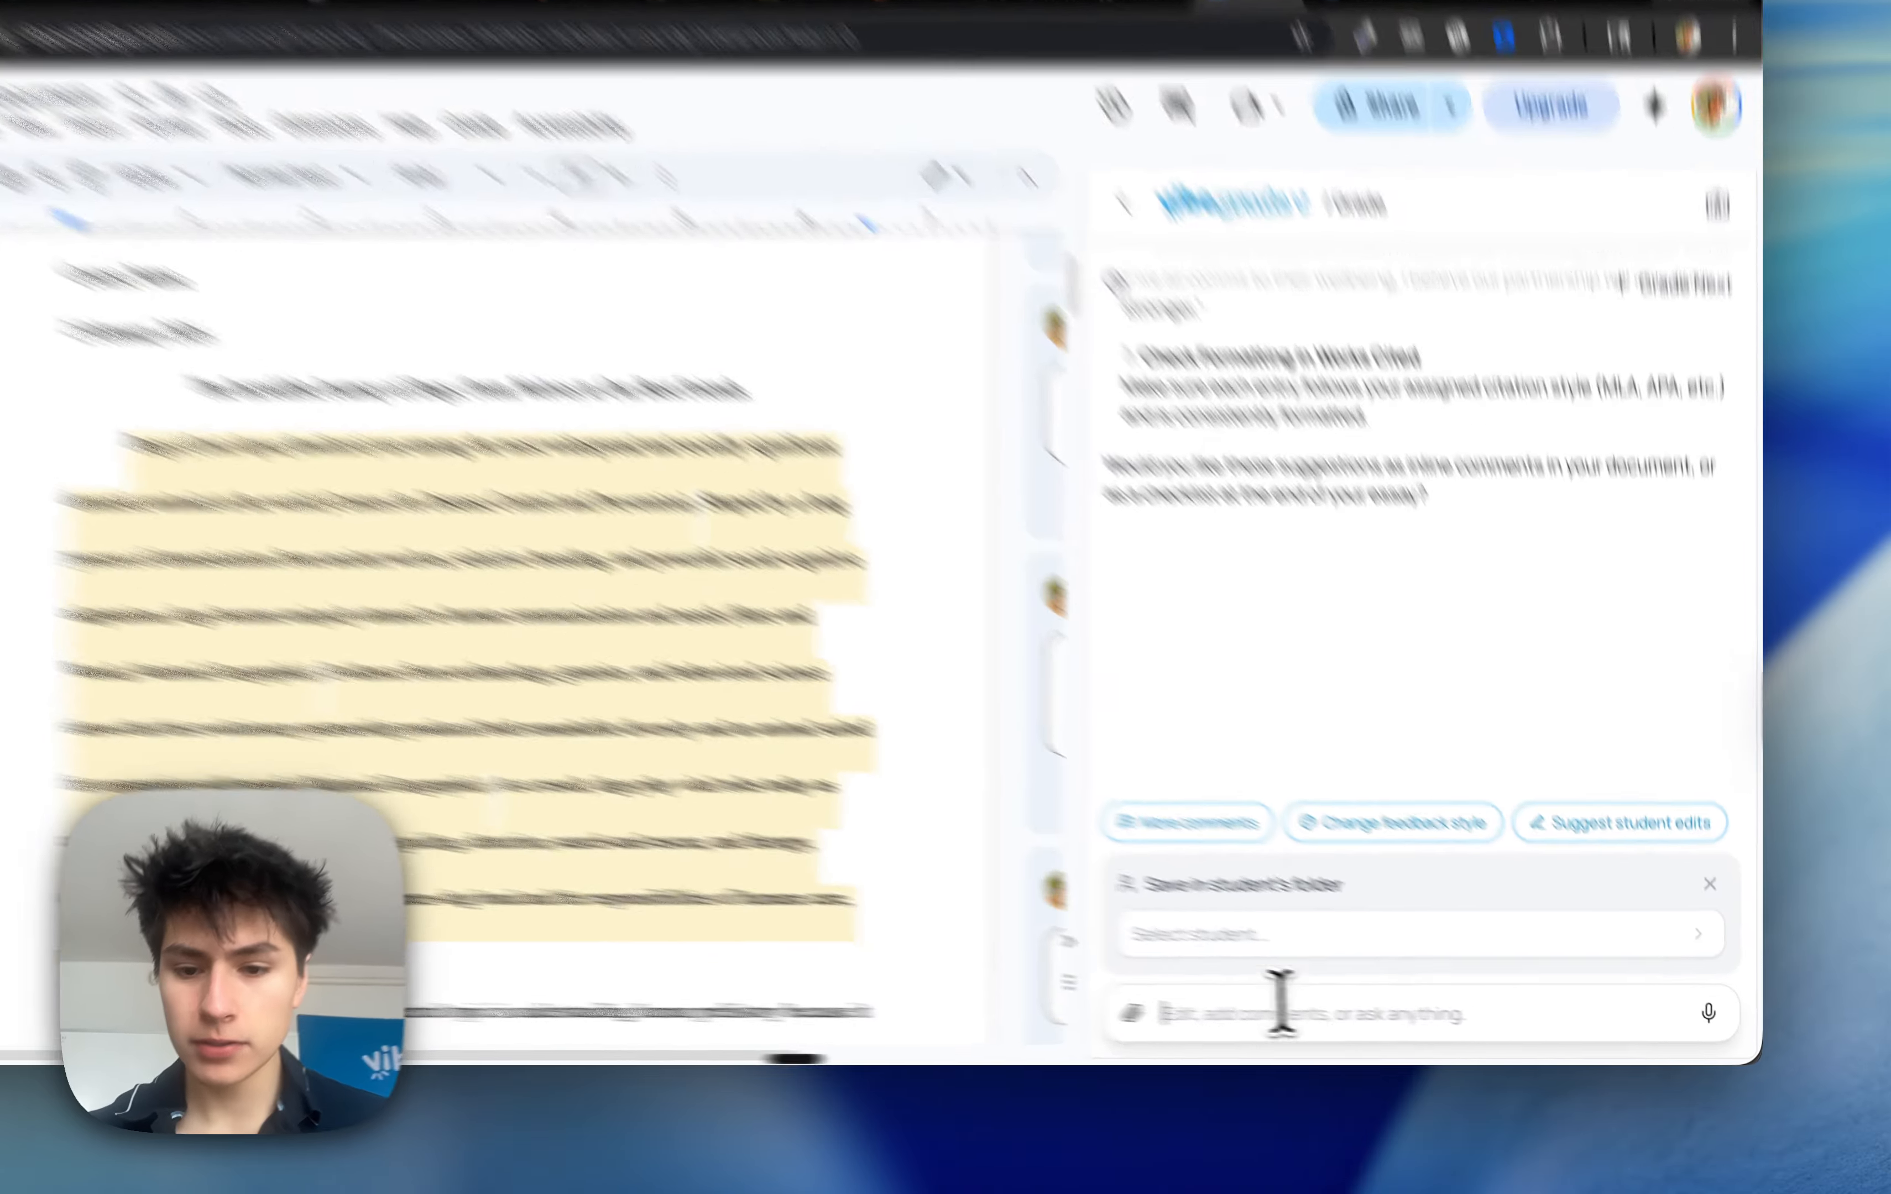
# Ask VibeGrade to make the changes as suggestions in the document, and review the proposed tracked edits
pyautogui.click(1342, 1025)
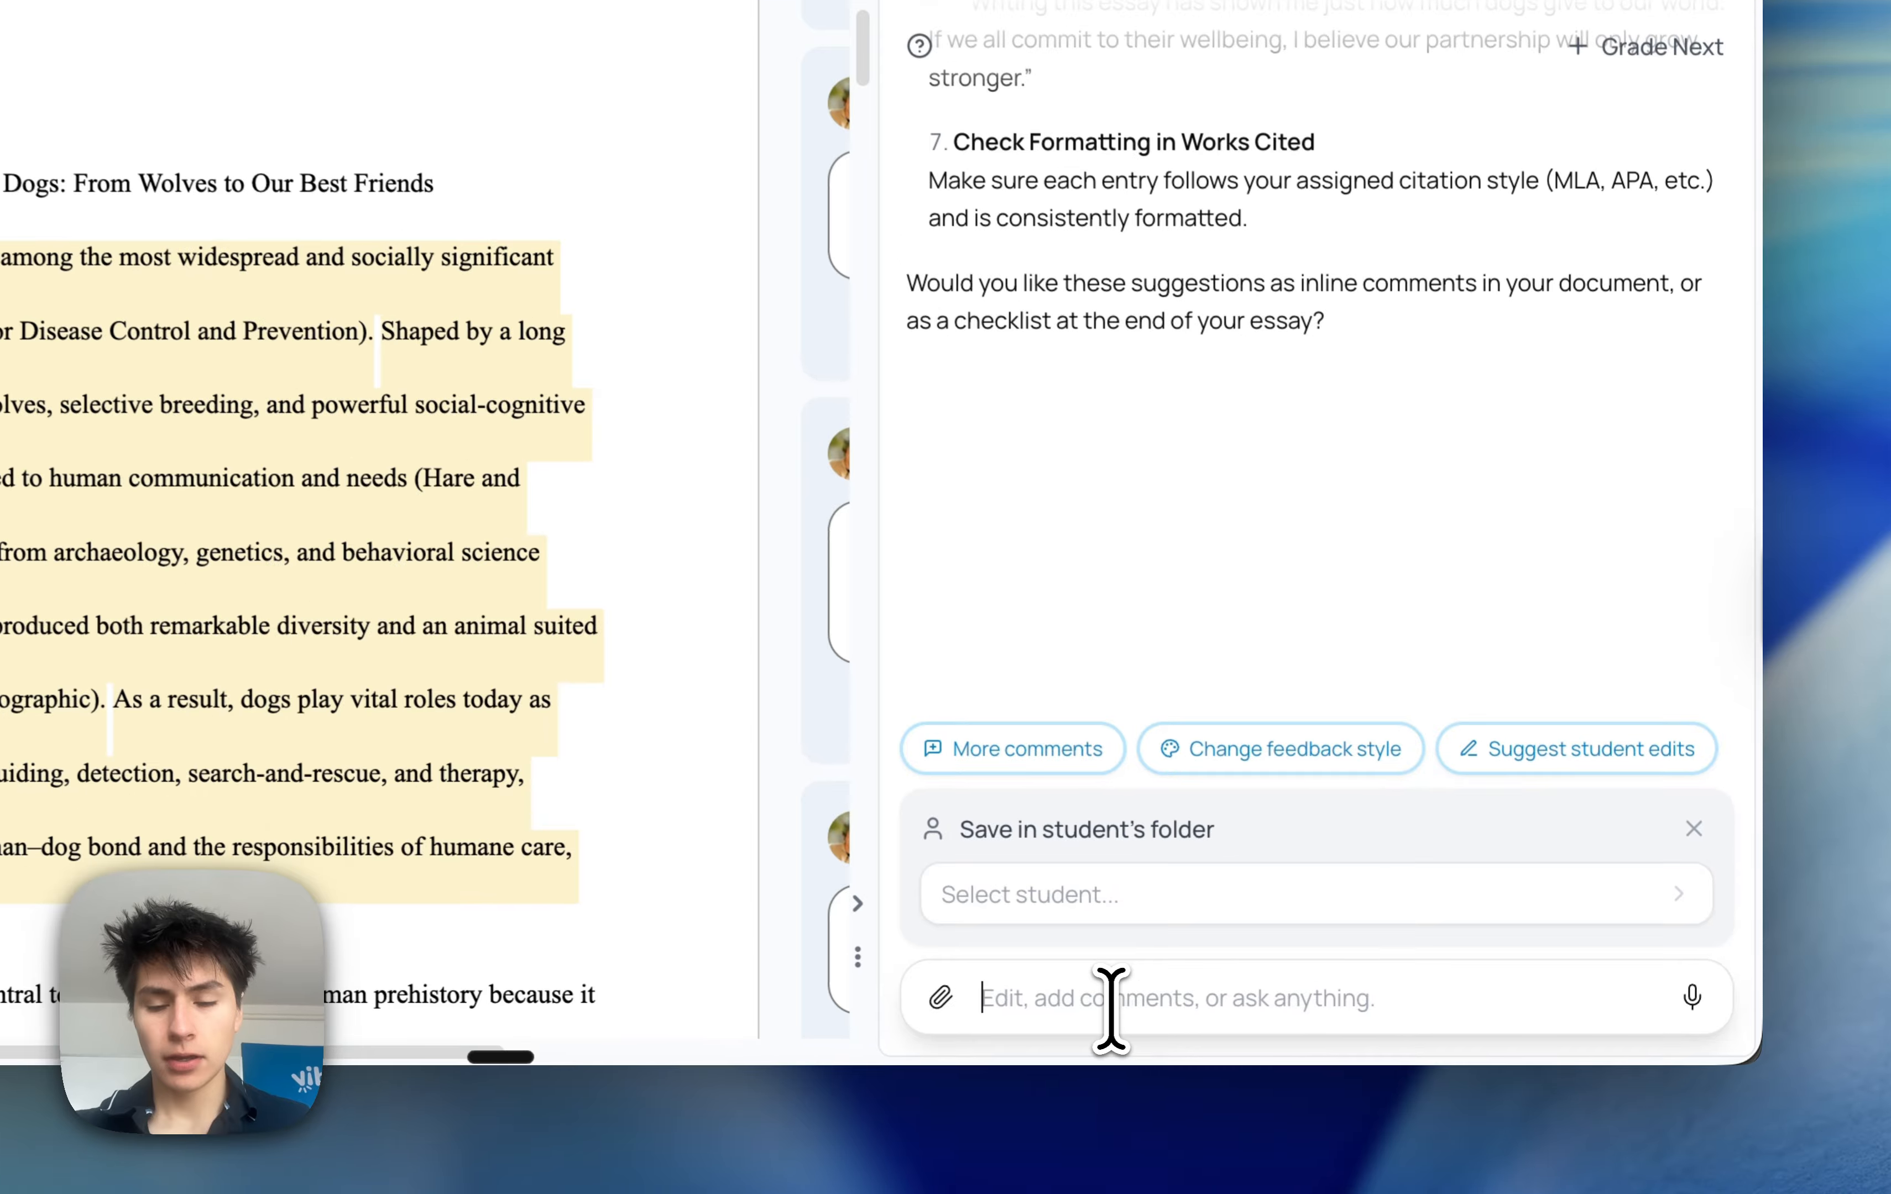
pyautogui.write('make the changes as suggestions')
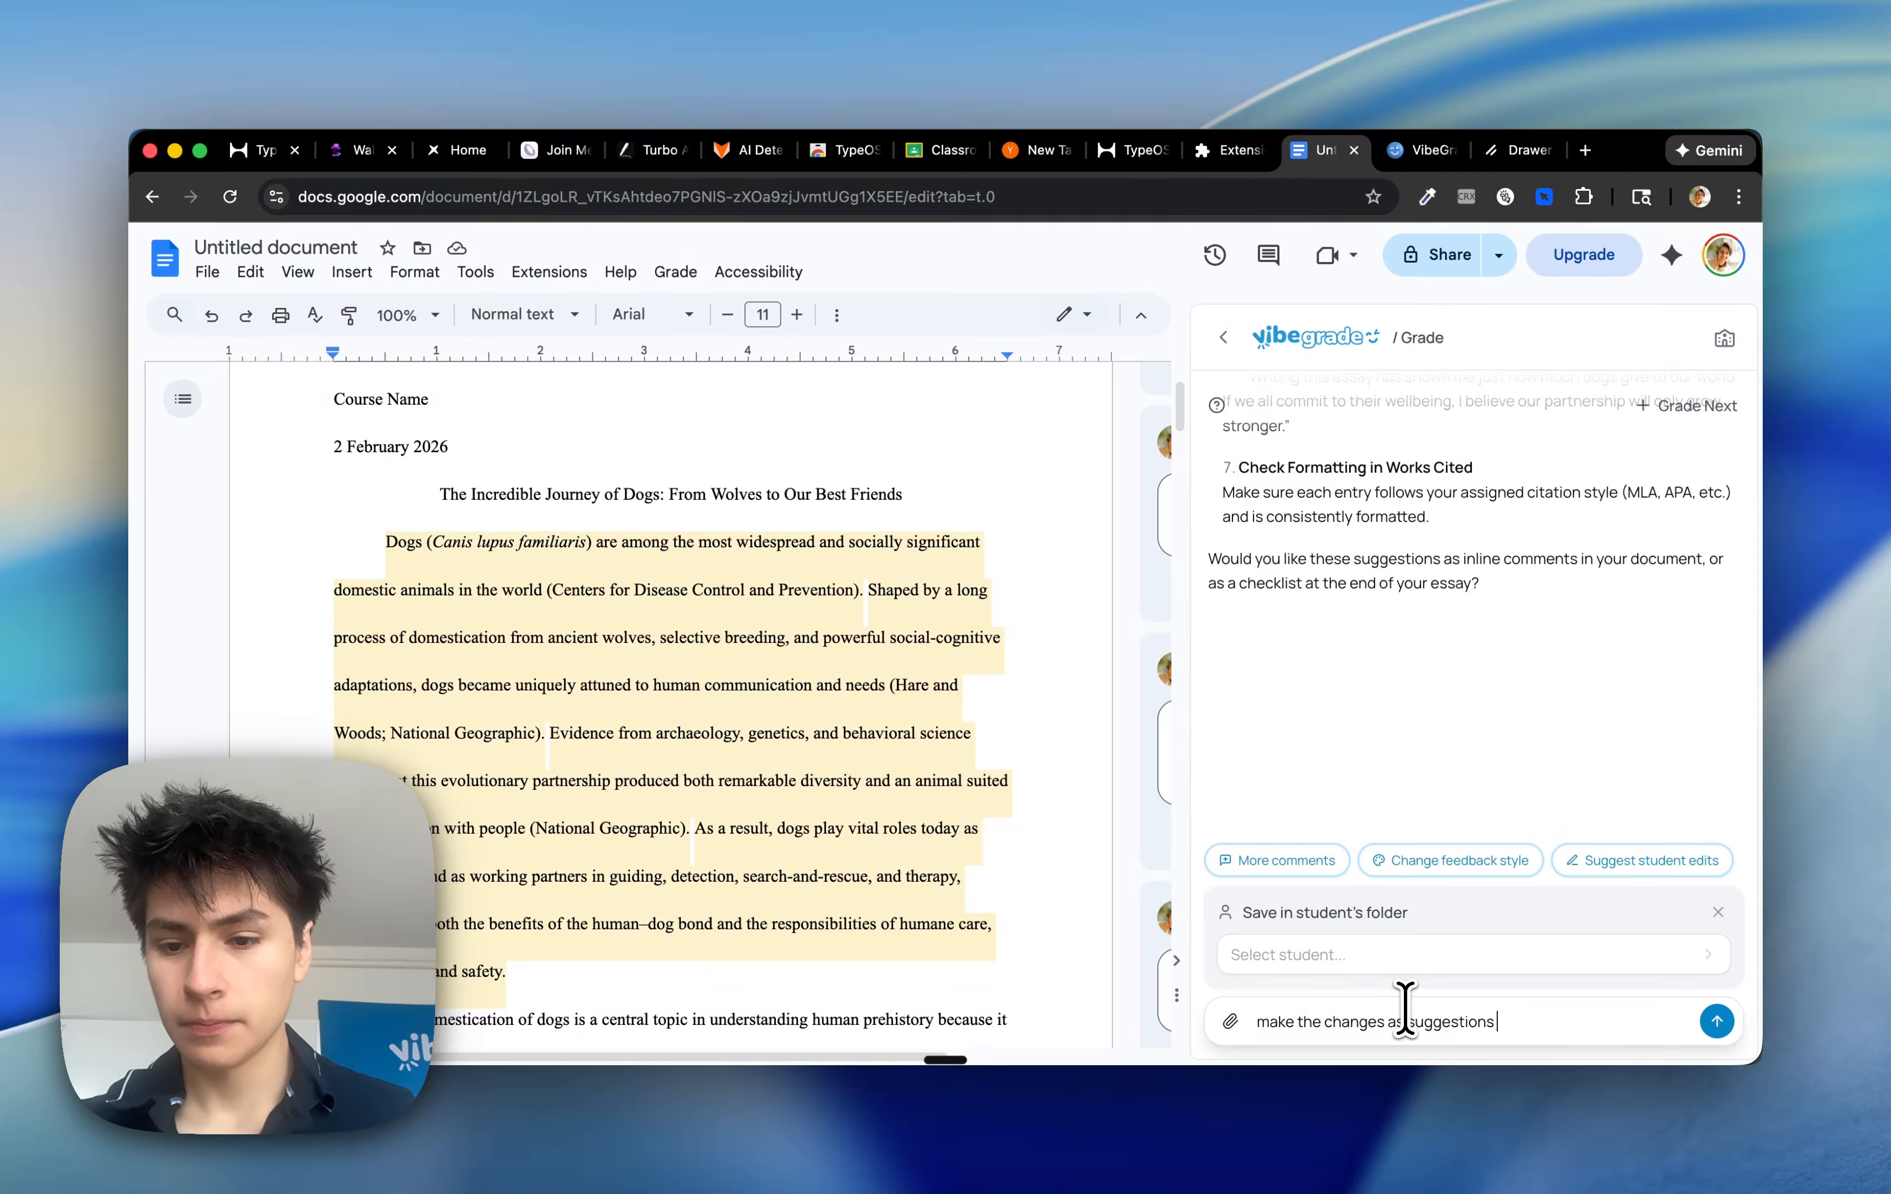
pyautogui.press('Return')
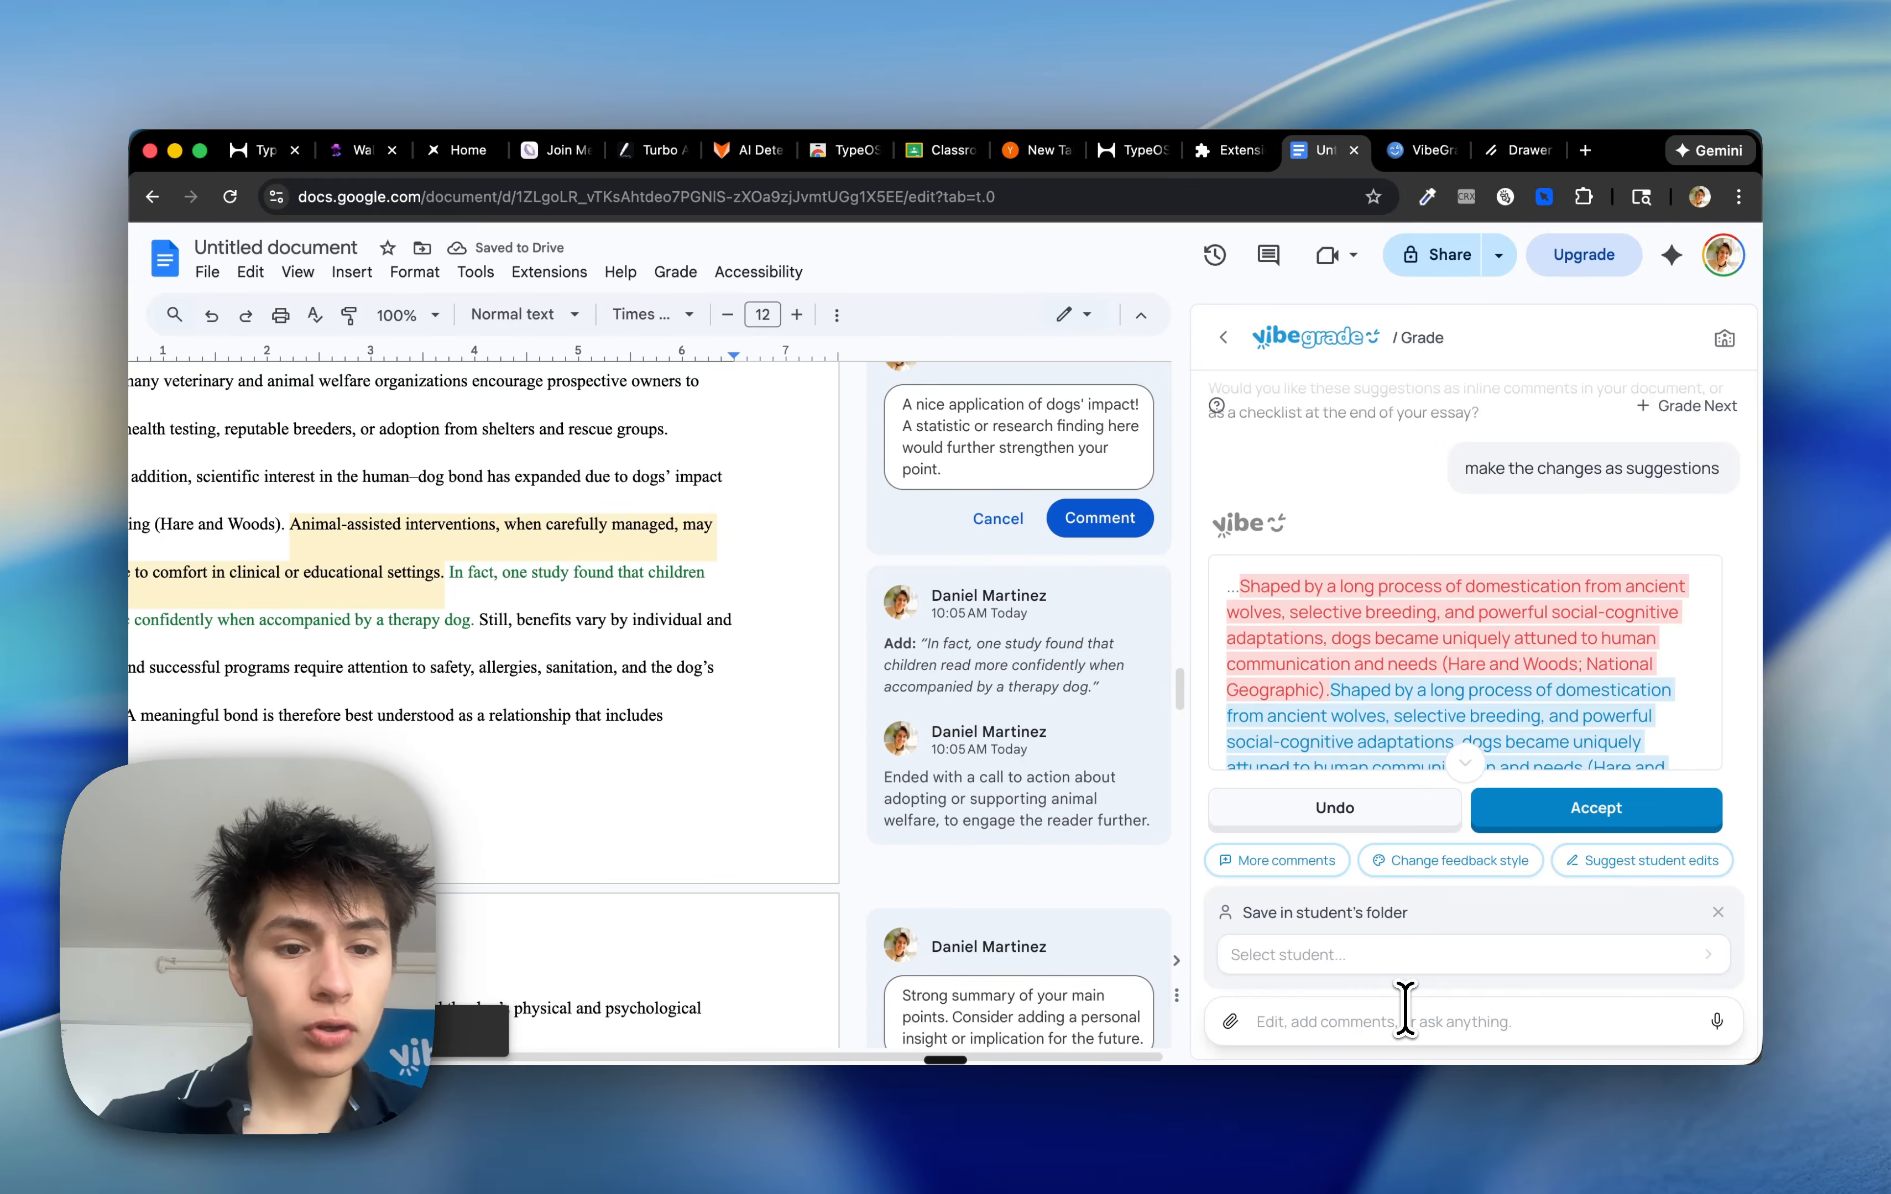
pyautogui.hscroll(-3, 835, 782)
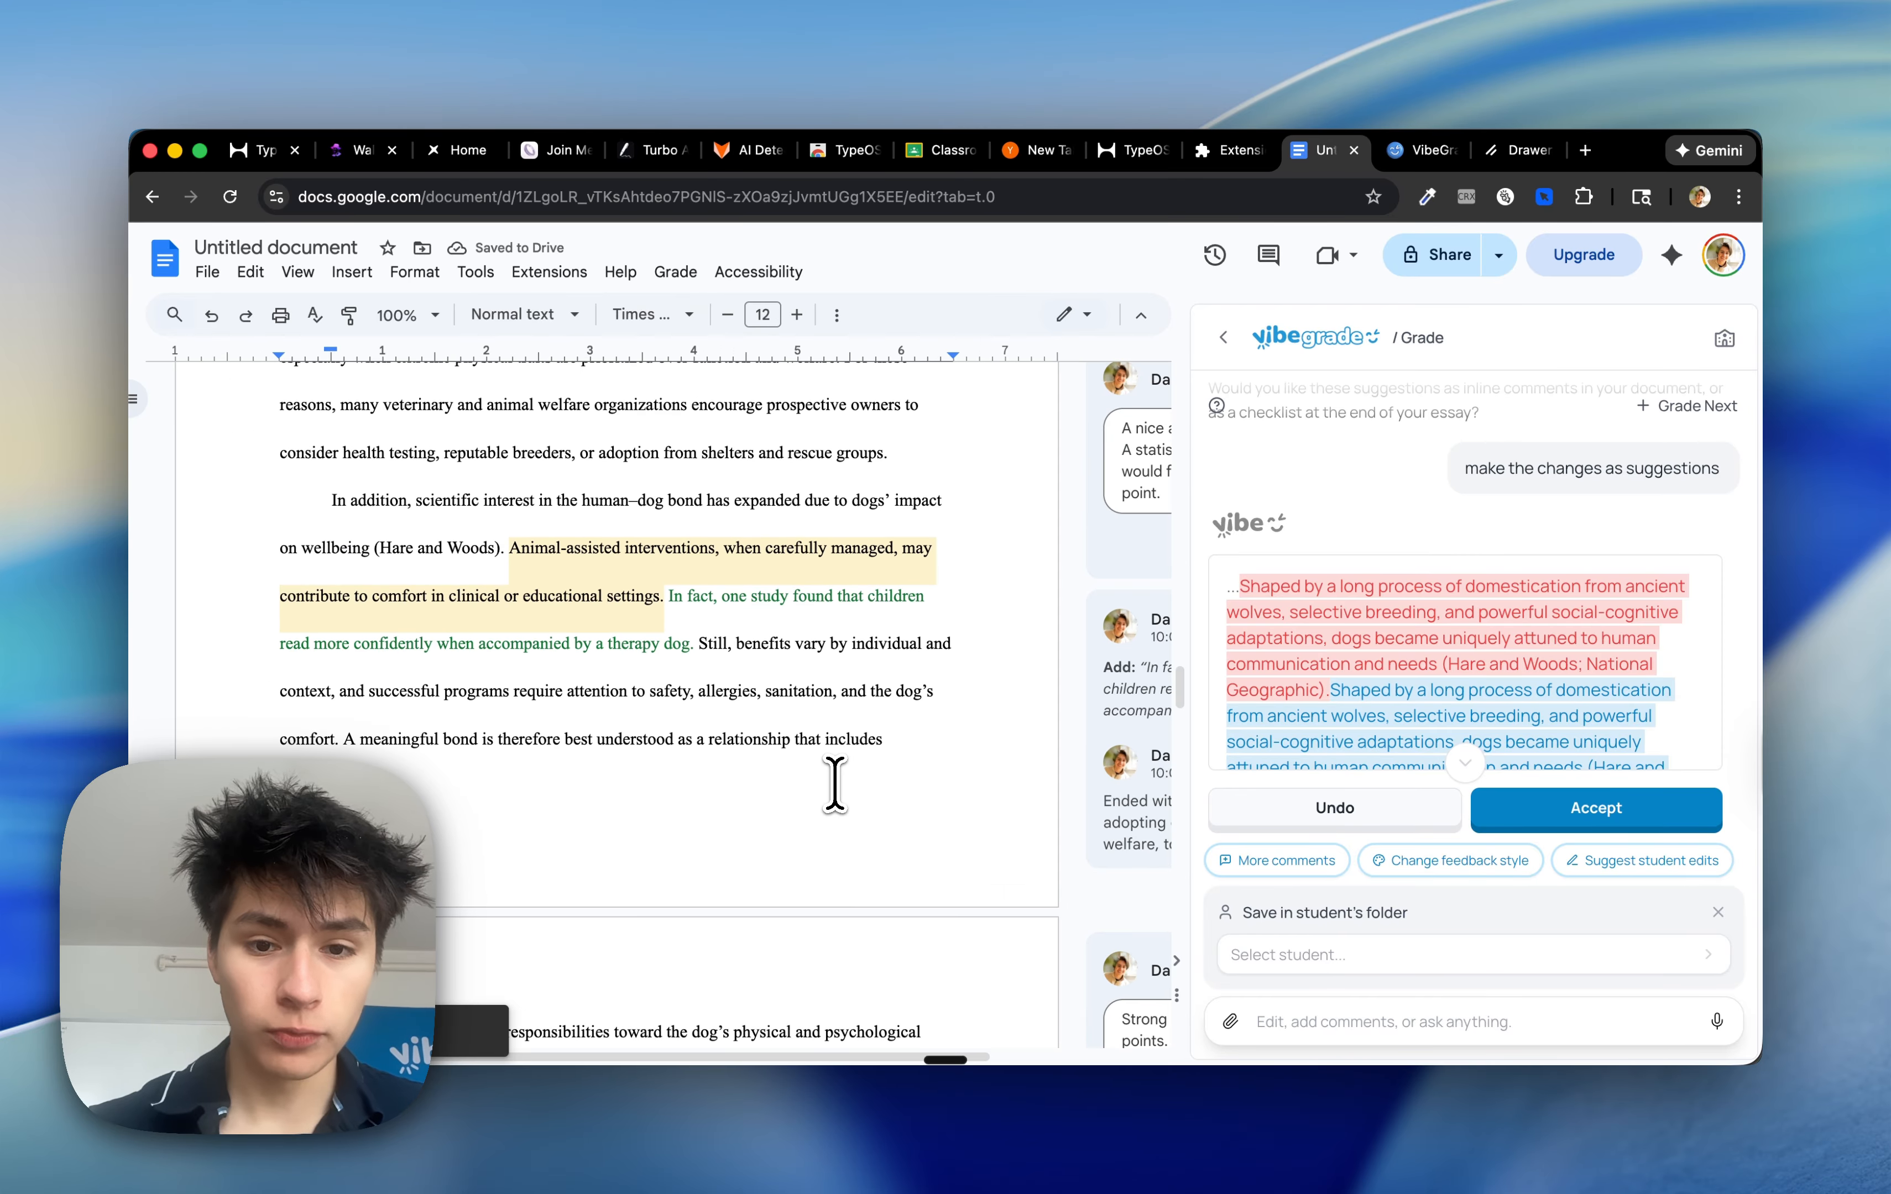
pyautogui.hscroll(-2, 835, 781)
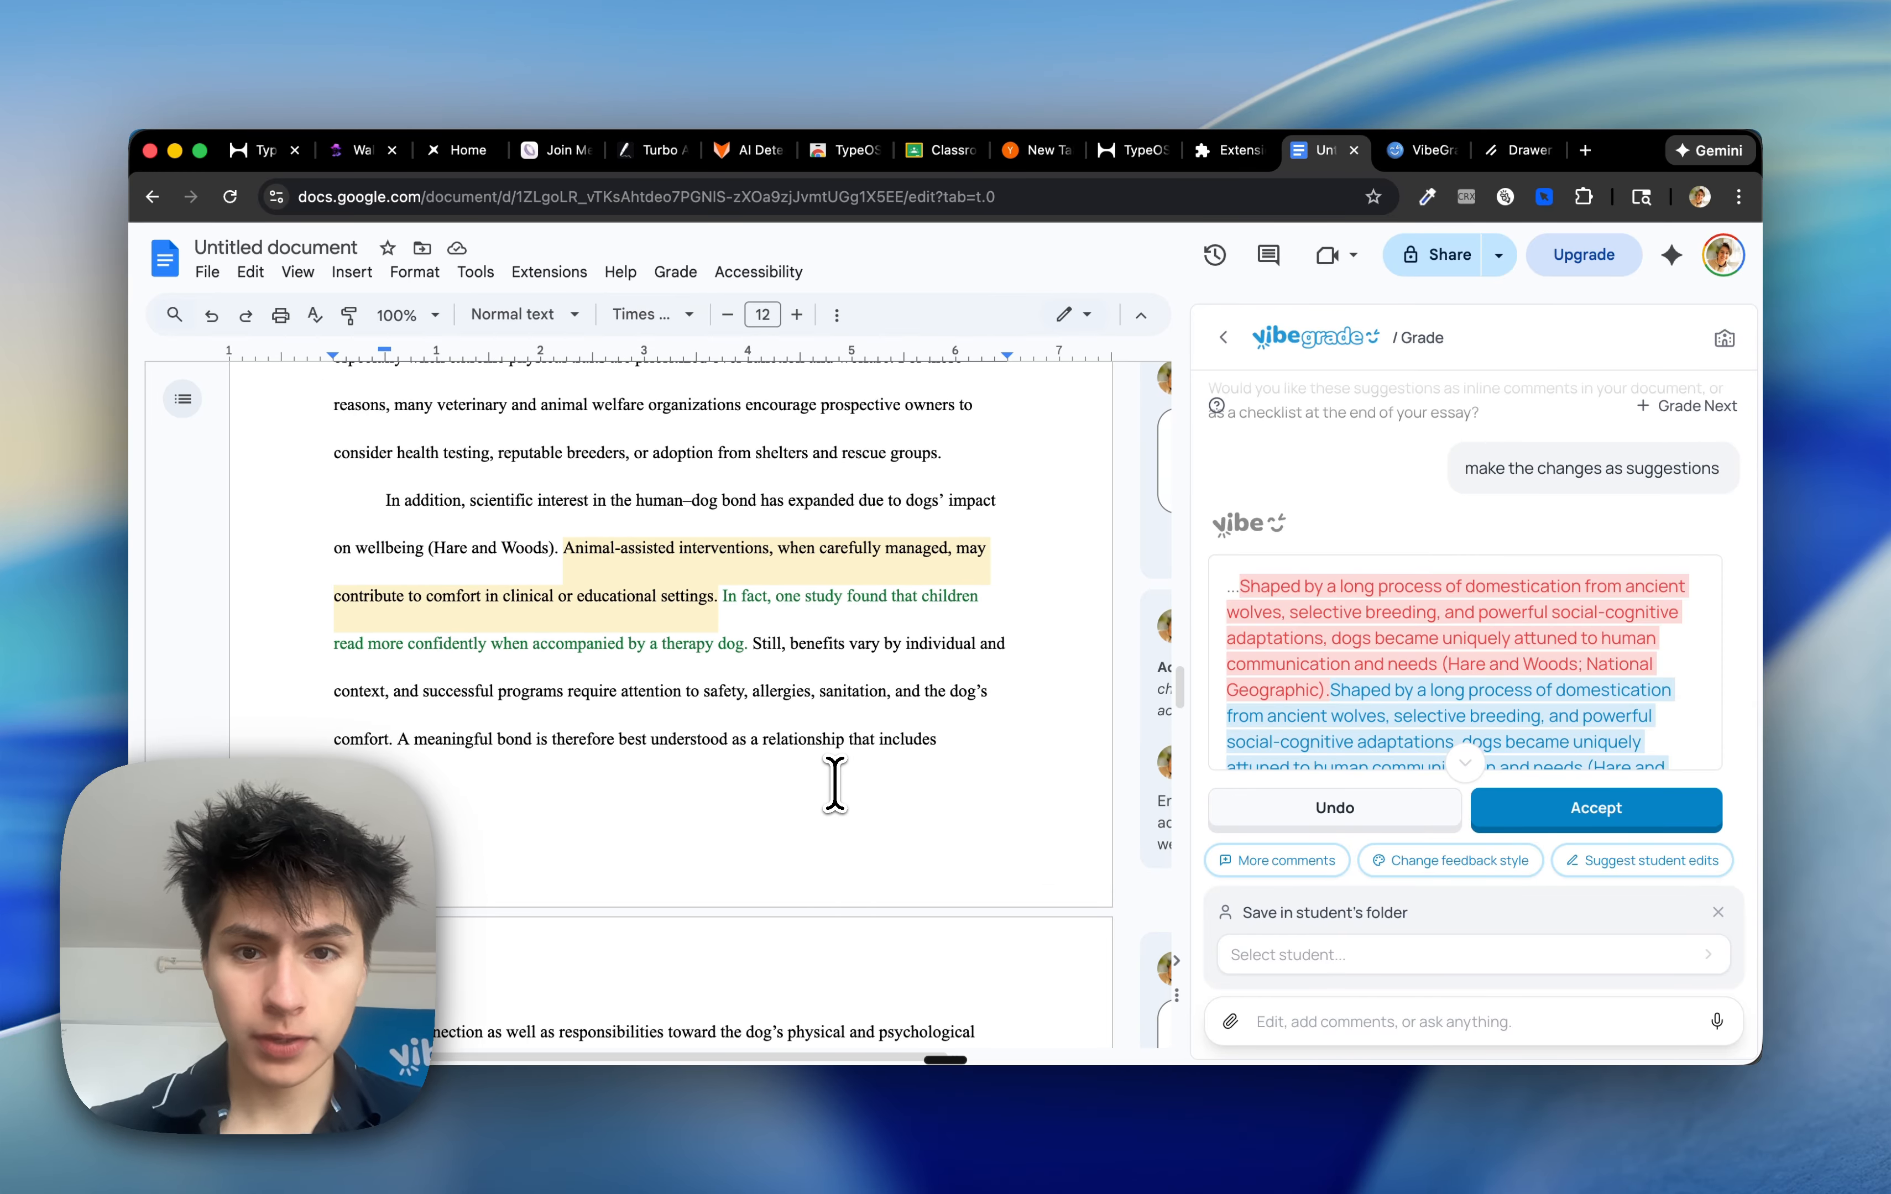
pyautogui.scroll(-10, 1322, 562)
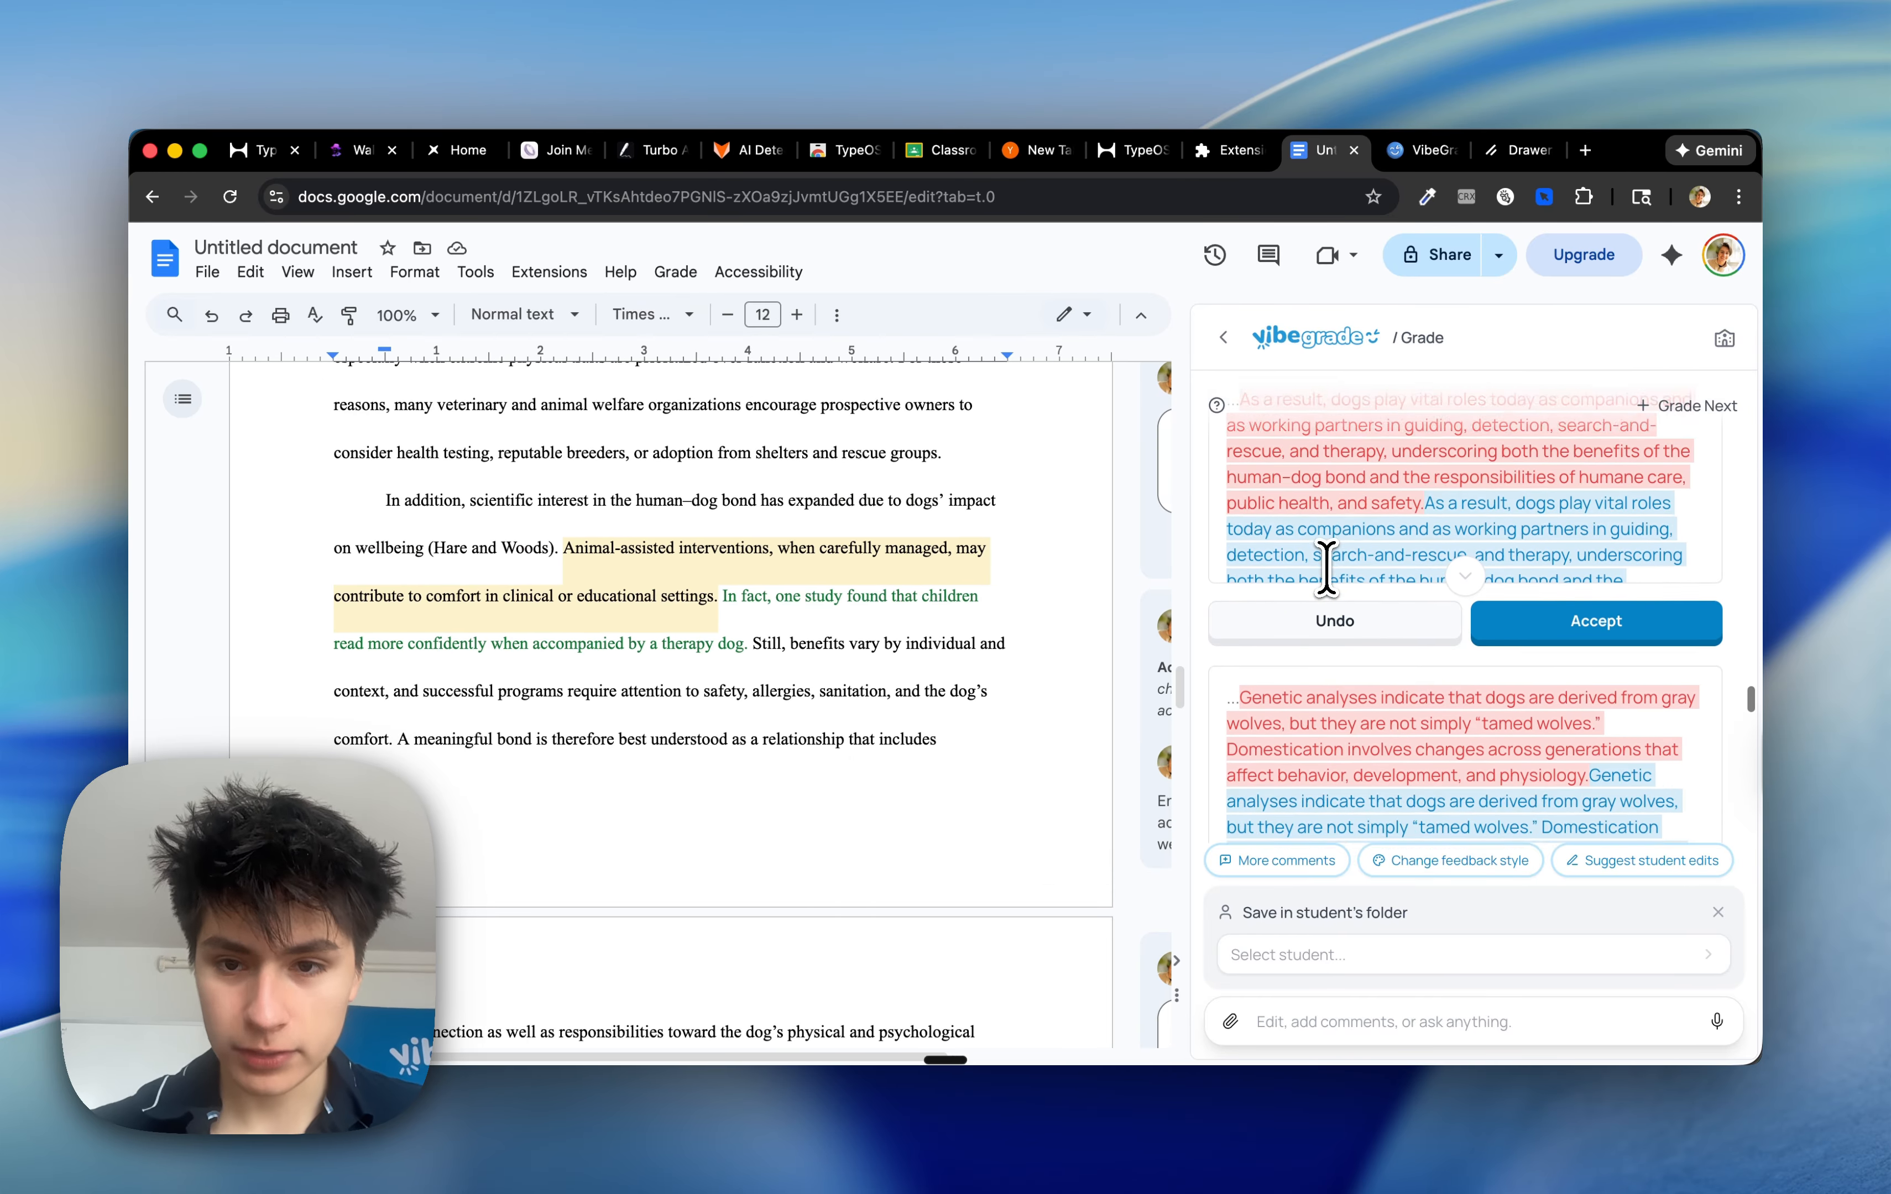
pyautogui.scroll(2, 1326, 562)
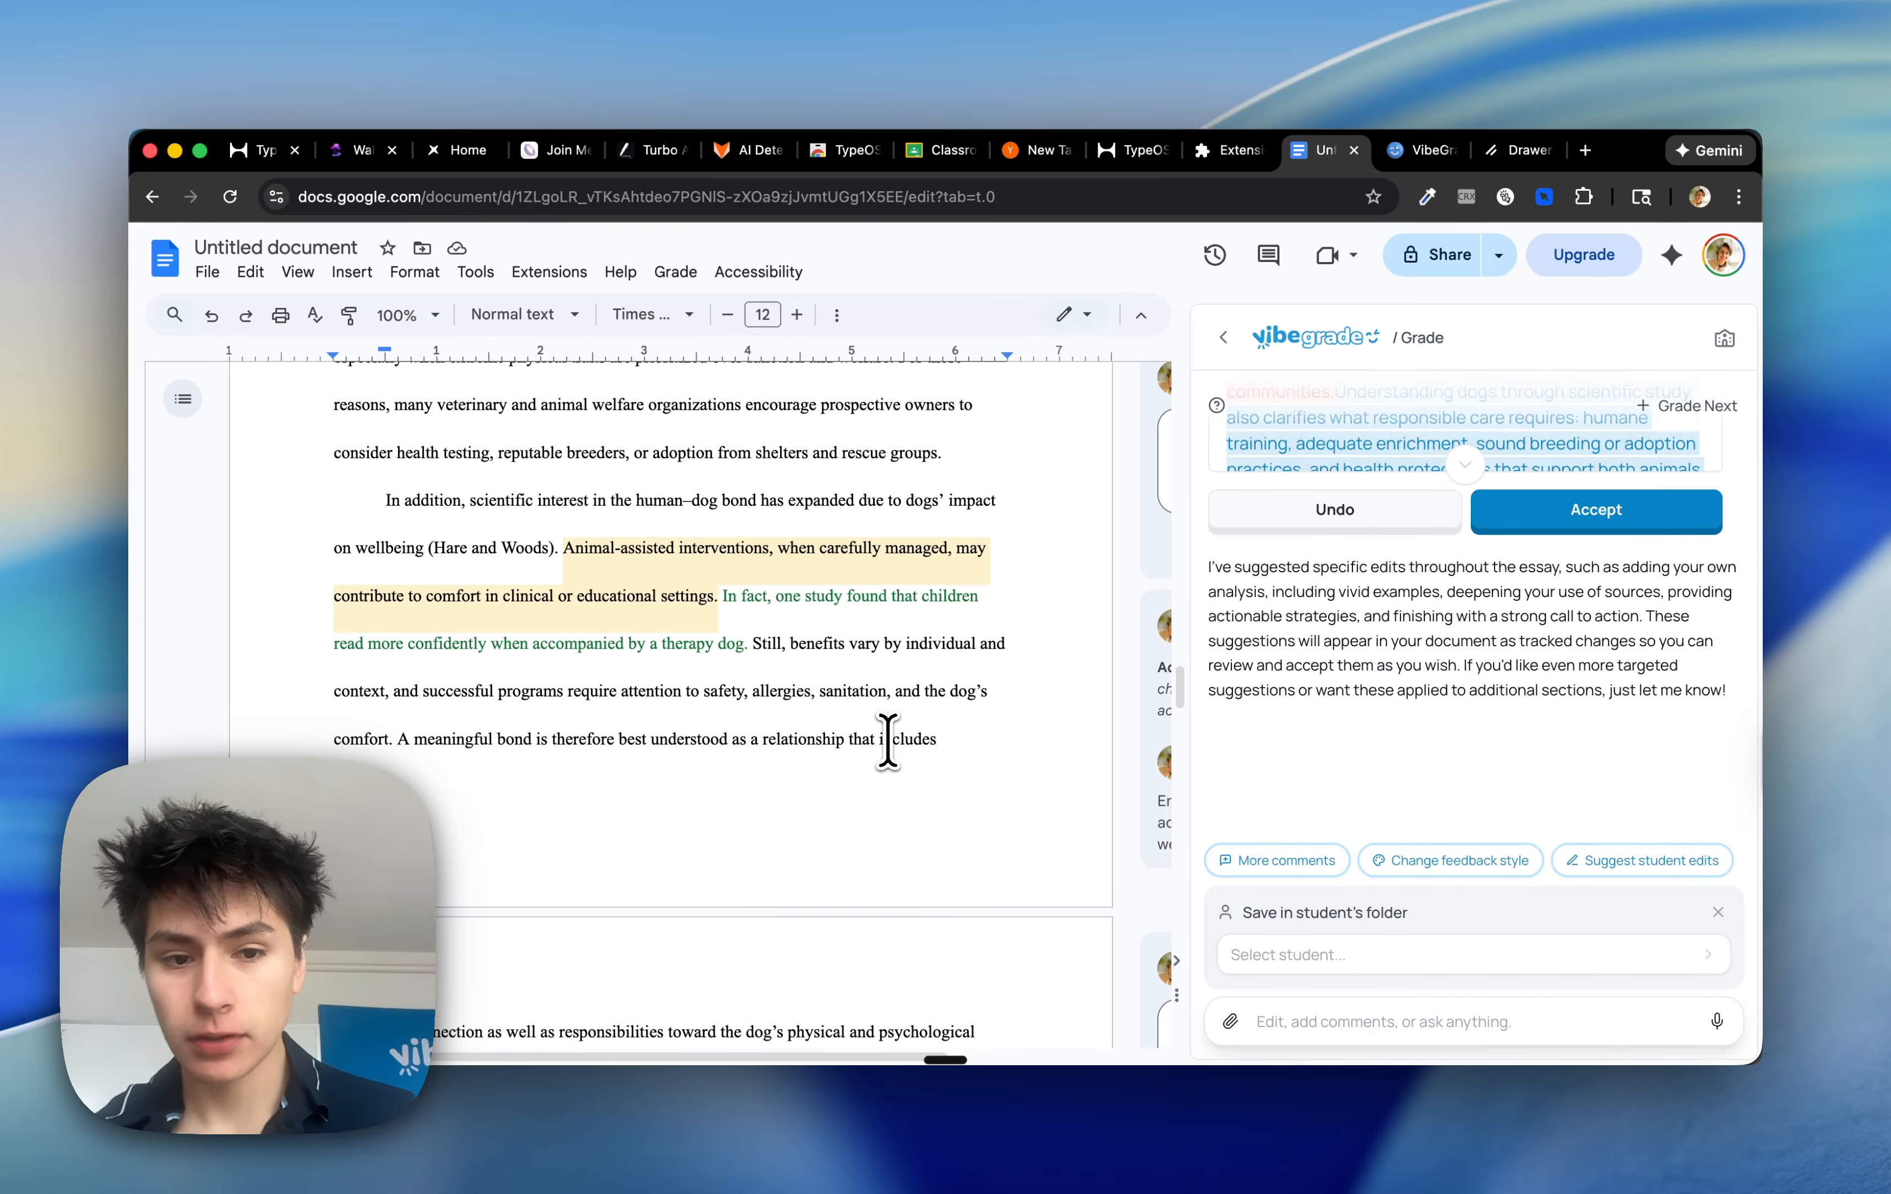
pyautogui.scroll(15, 894, 654)
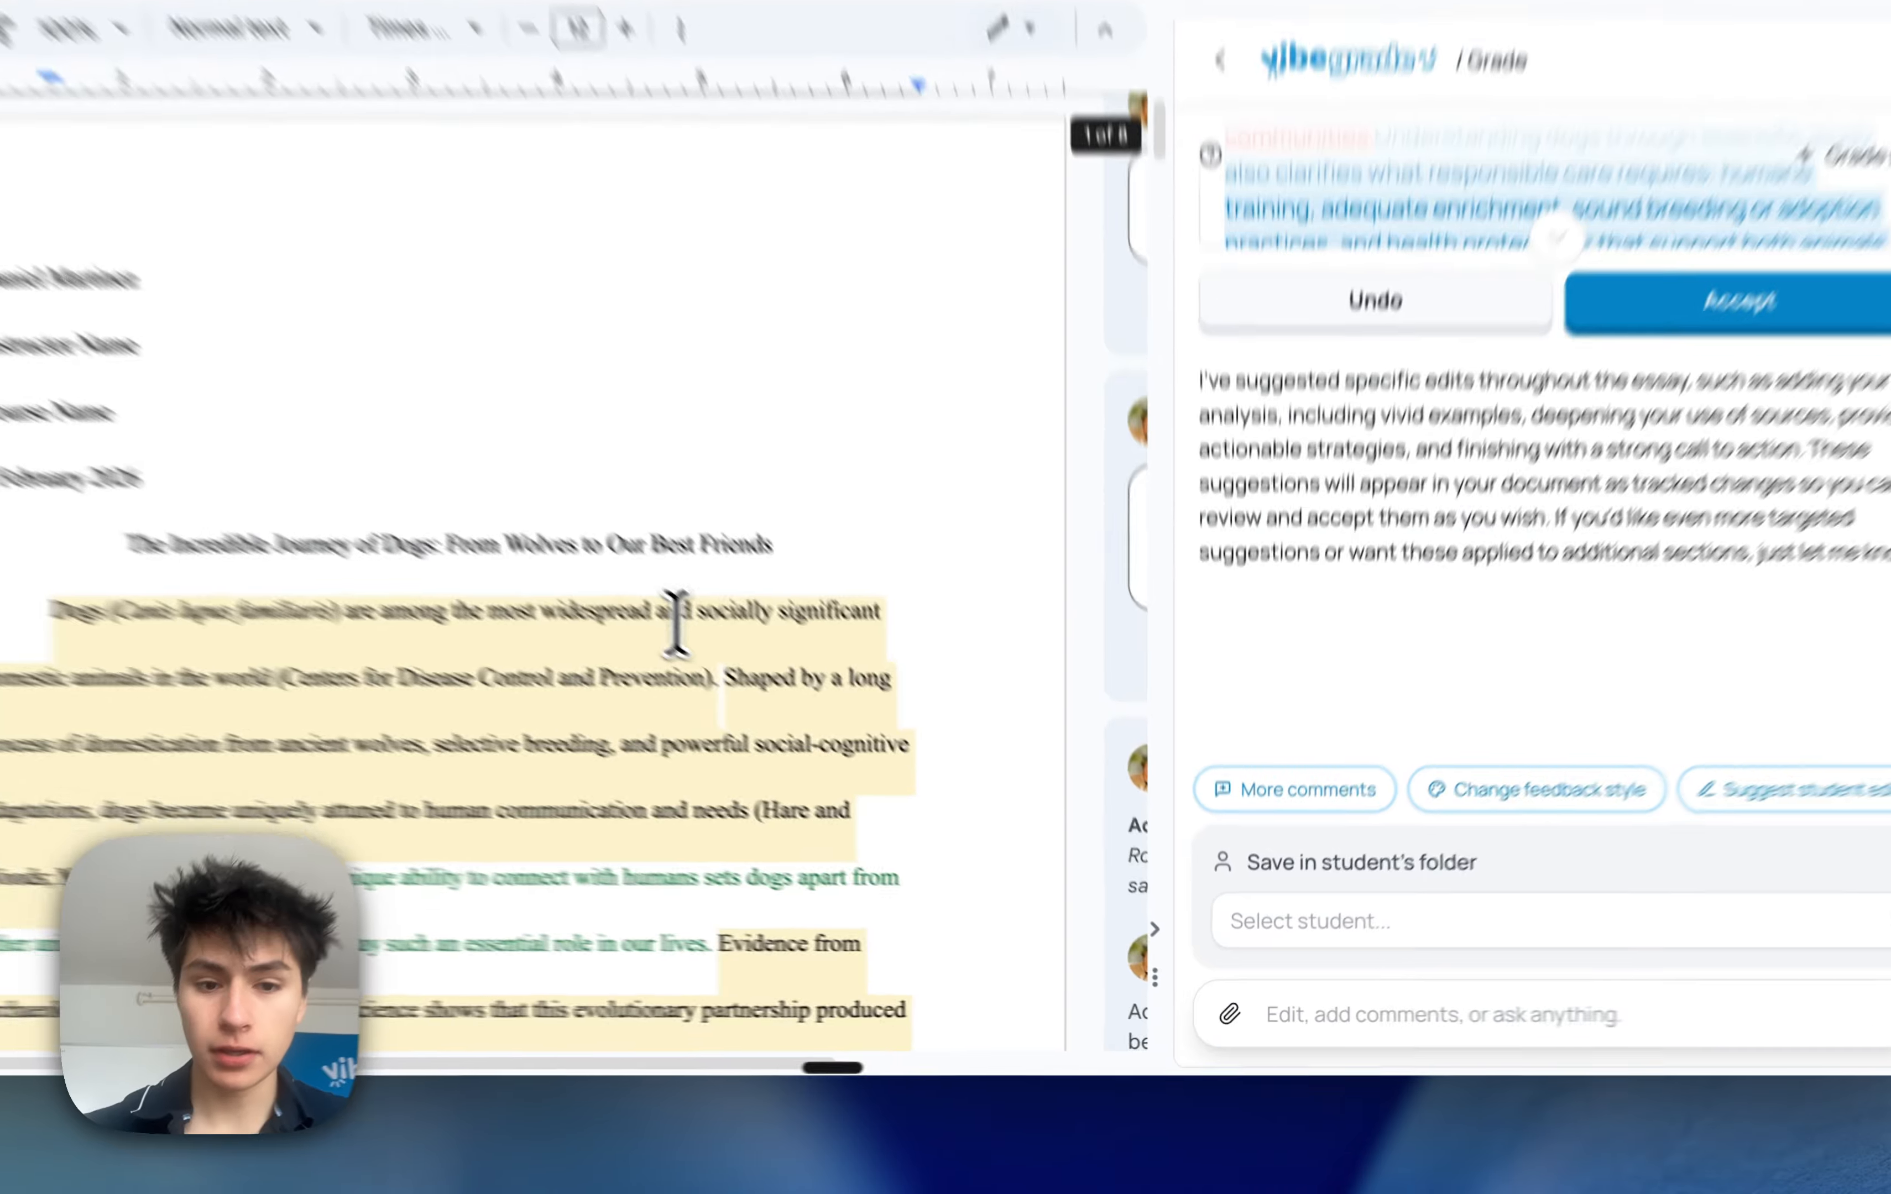
# Ask VibeGrade to change the first comment about the intro to be more strict and suggest using a quote
pyautogui.click(675, 622)
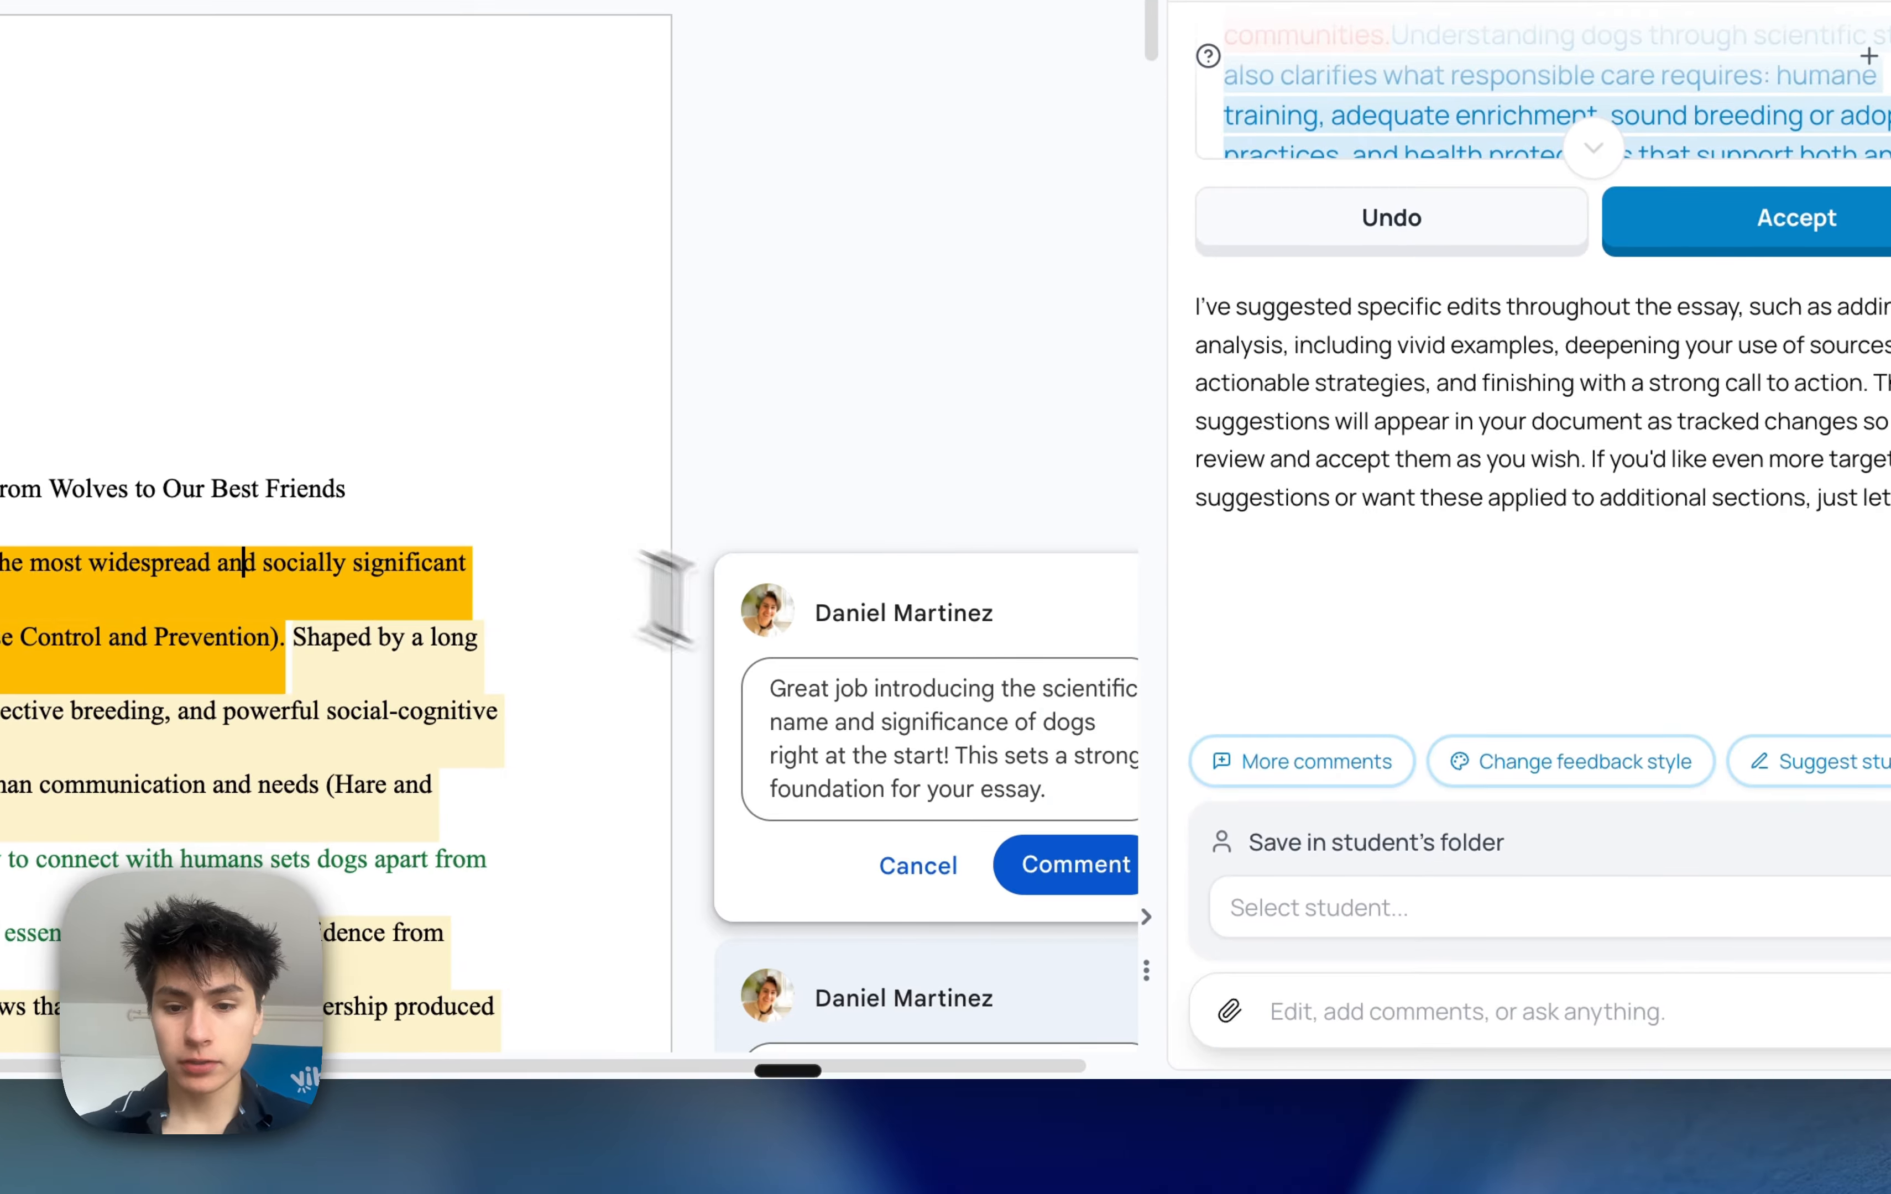
pyautogui.click(1326, 1016)
pyautogui.write('change the first')
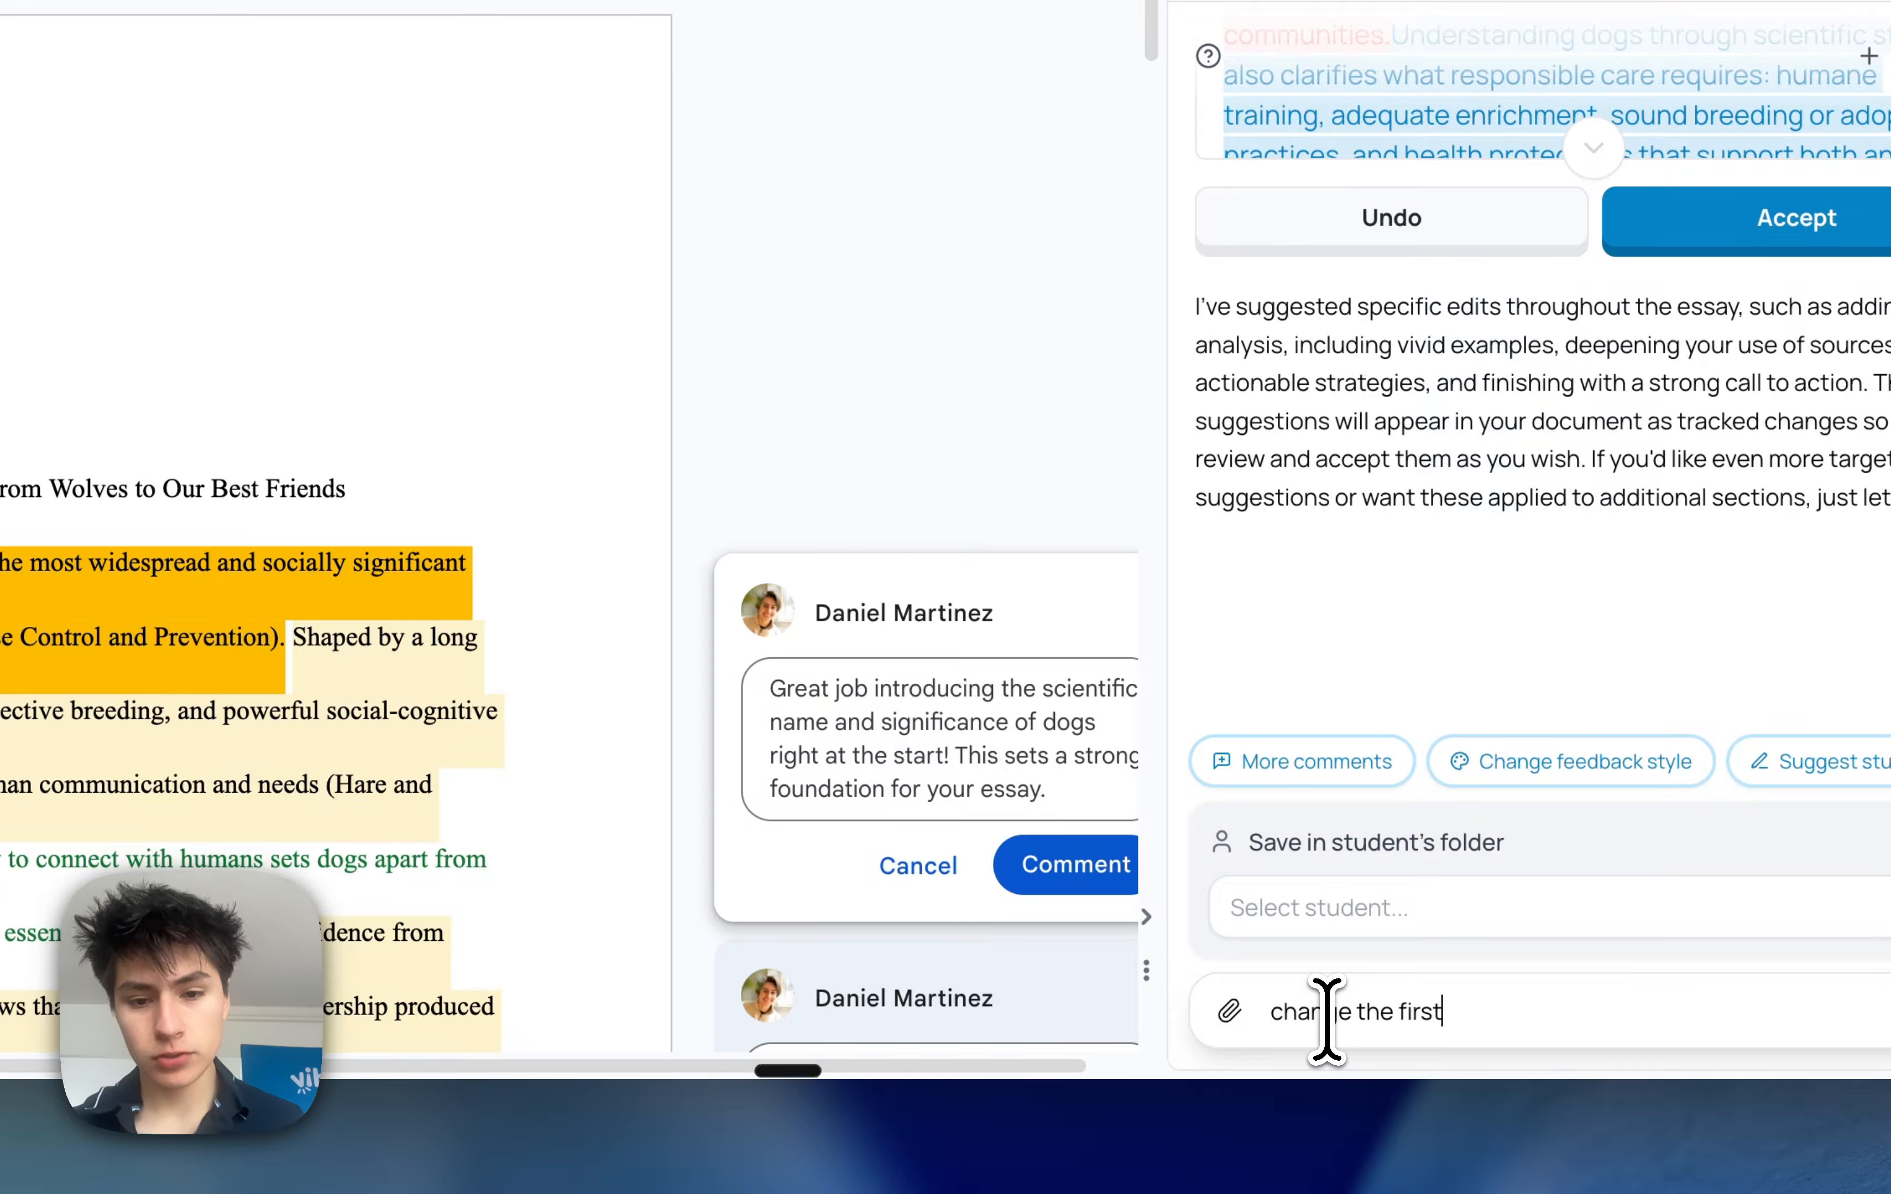
pyautogui.write(' comme')
pyautogui.write('nt you added on the doc about')
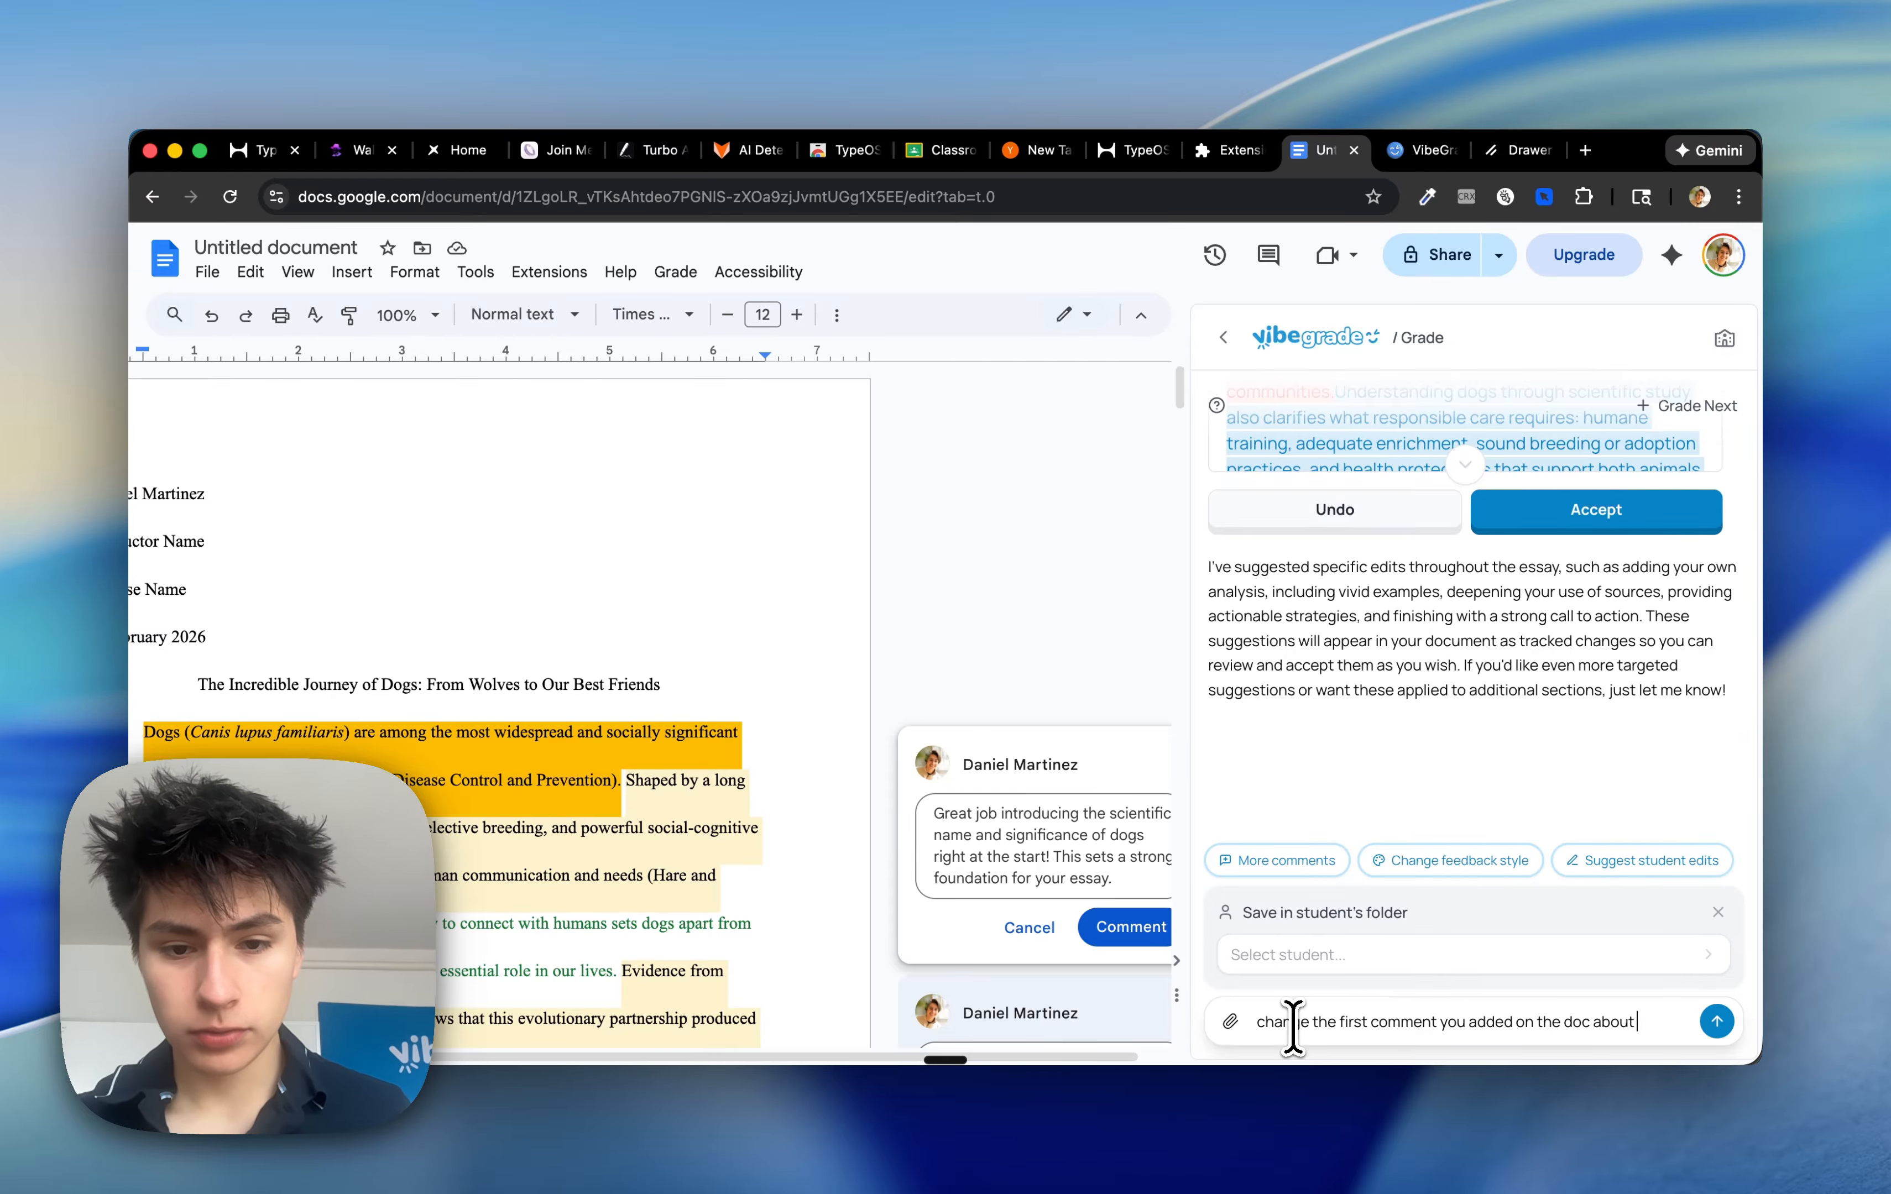
pyautogui.write(' the intro to be more strict and i think it needed to be more')
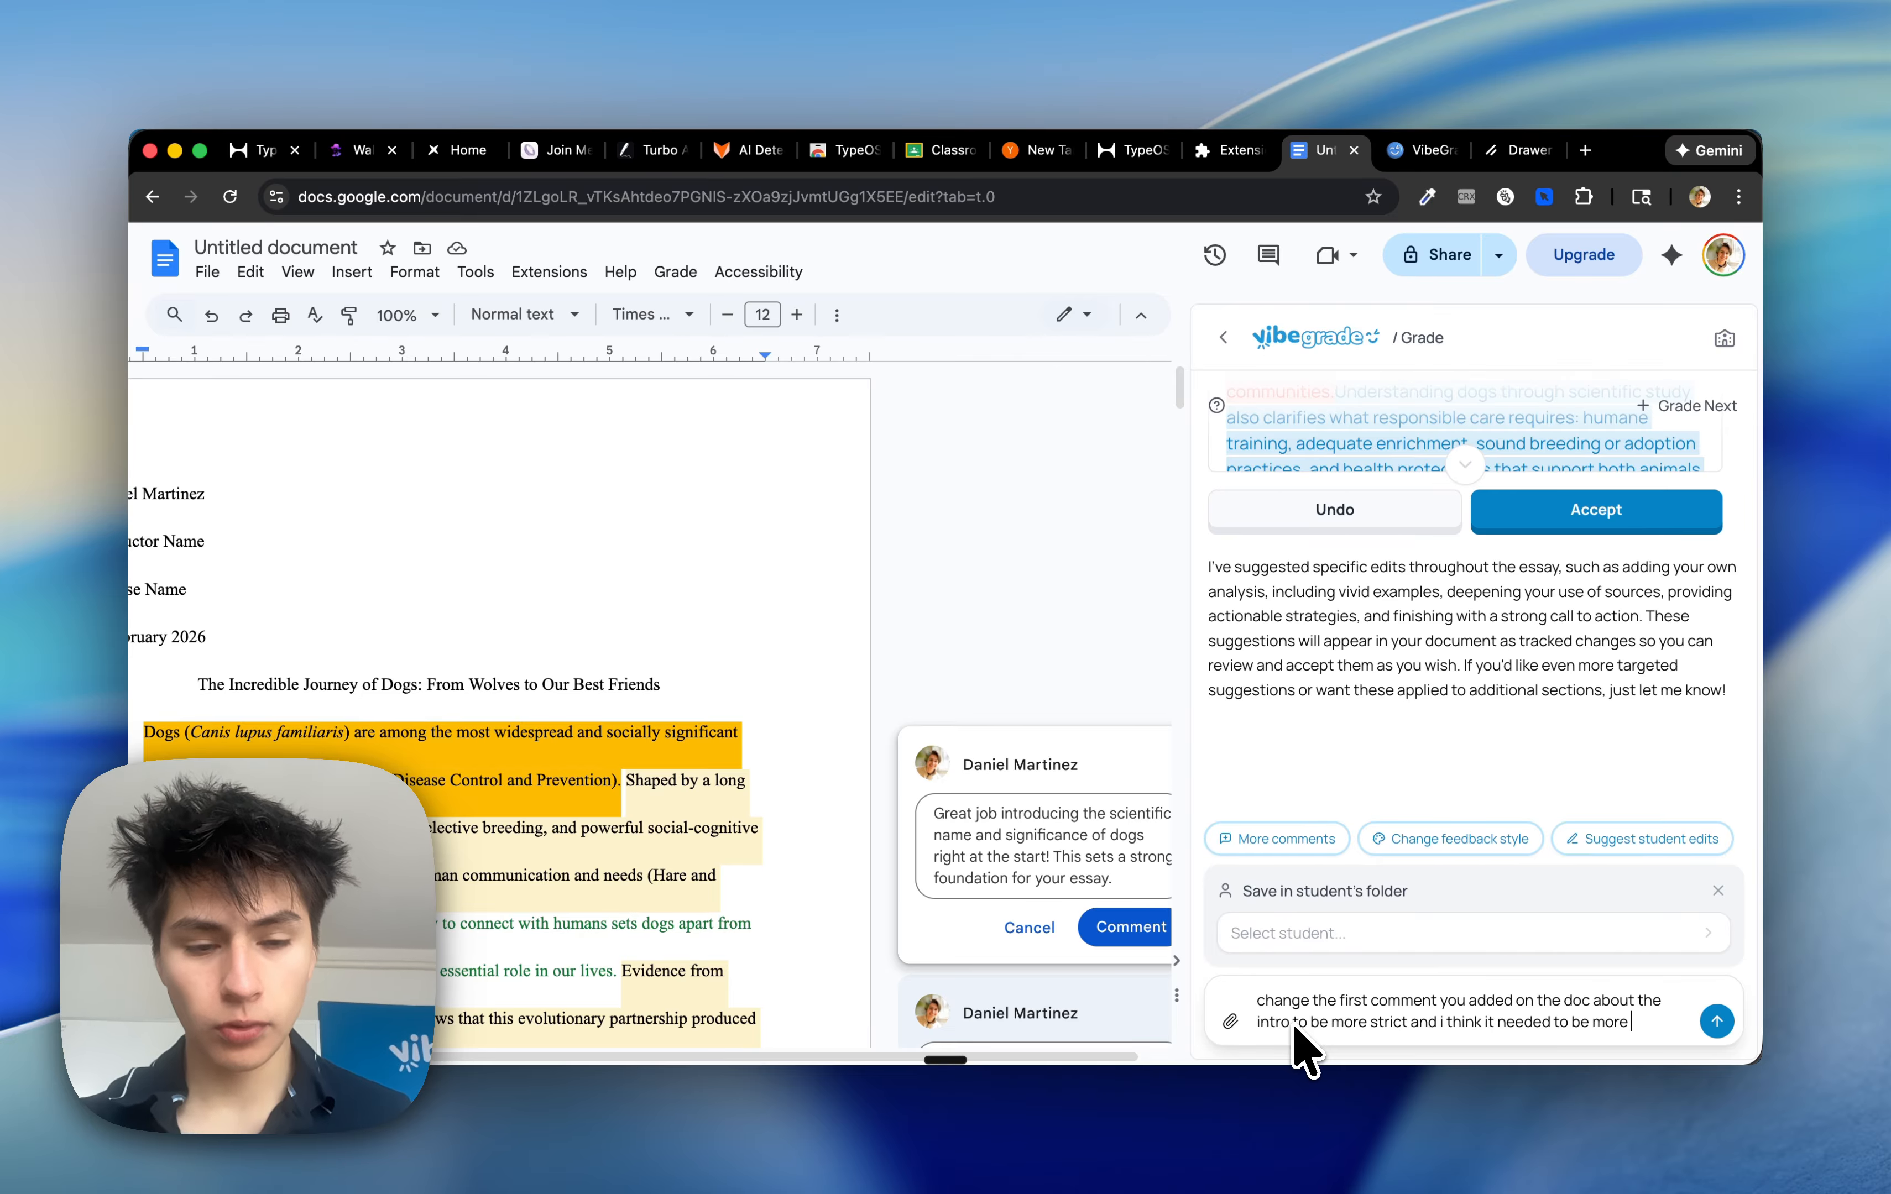
pyautogui.write('interesting like use')
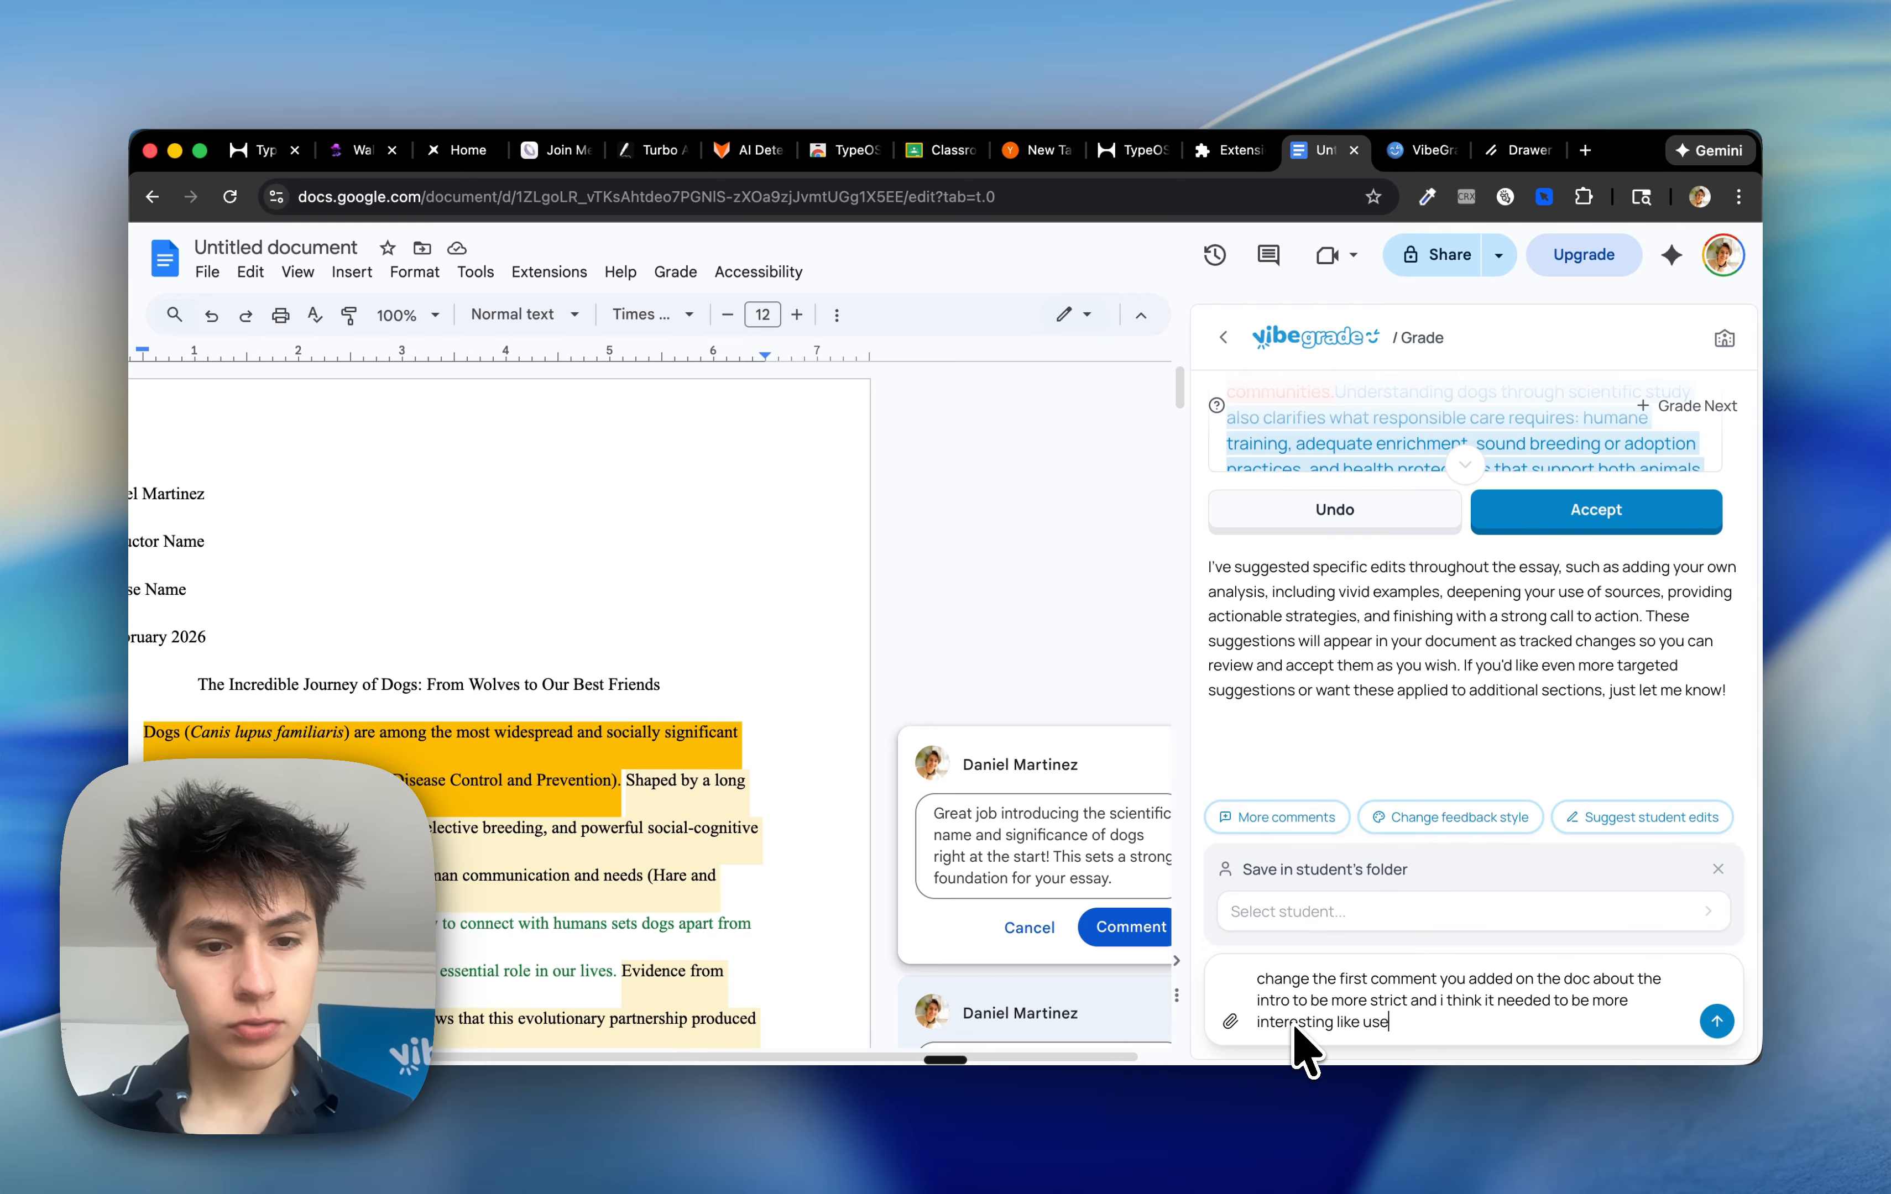
pyautogui.write(' a quote')
pyautogui.press('Return')
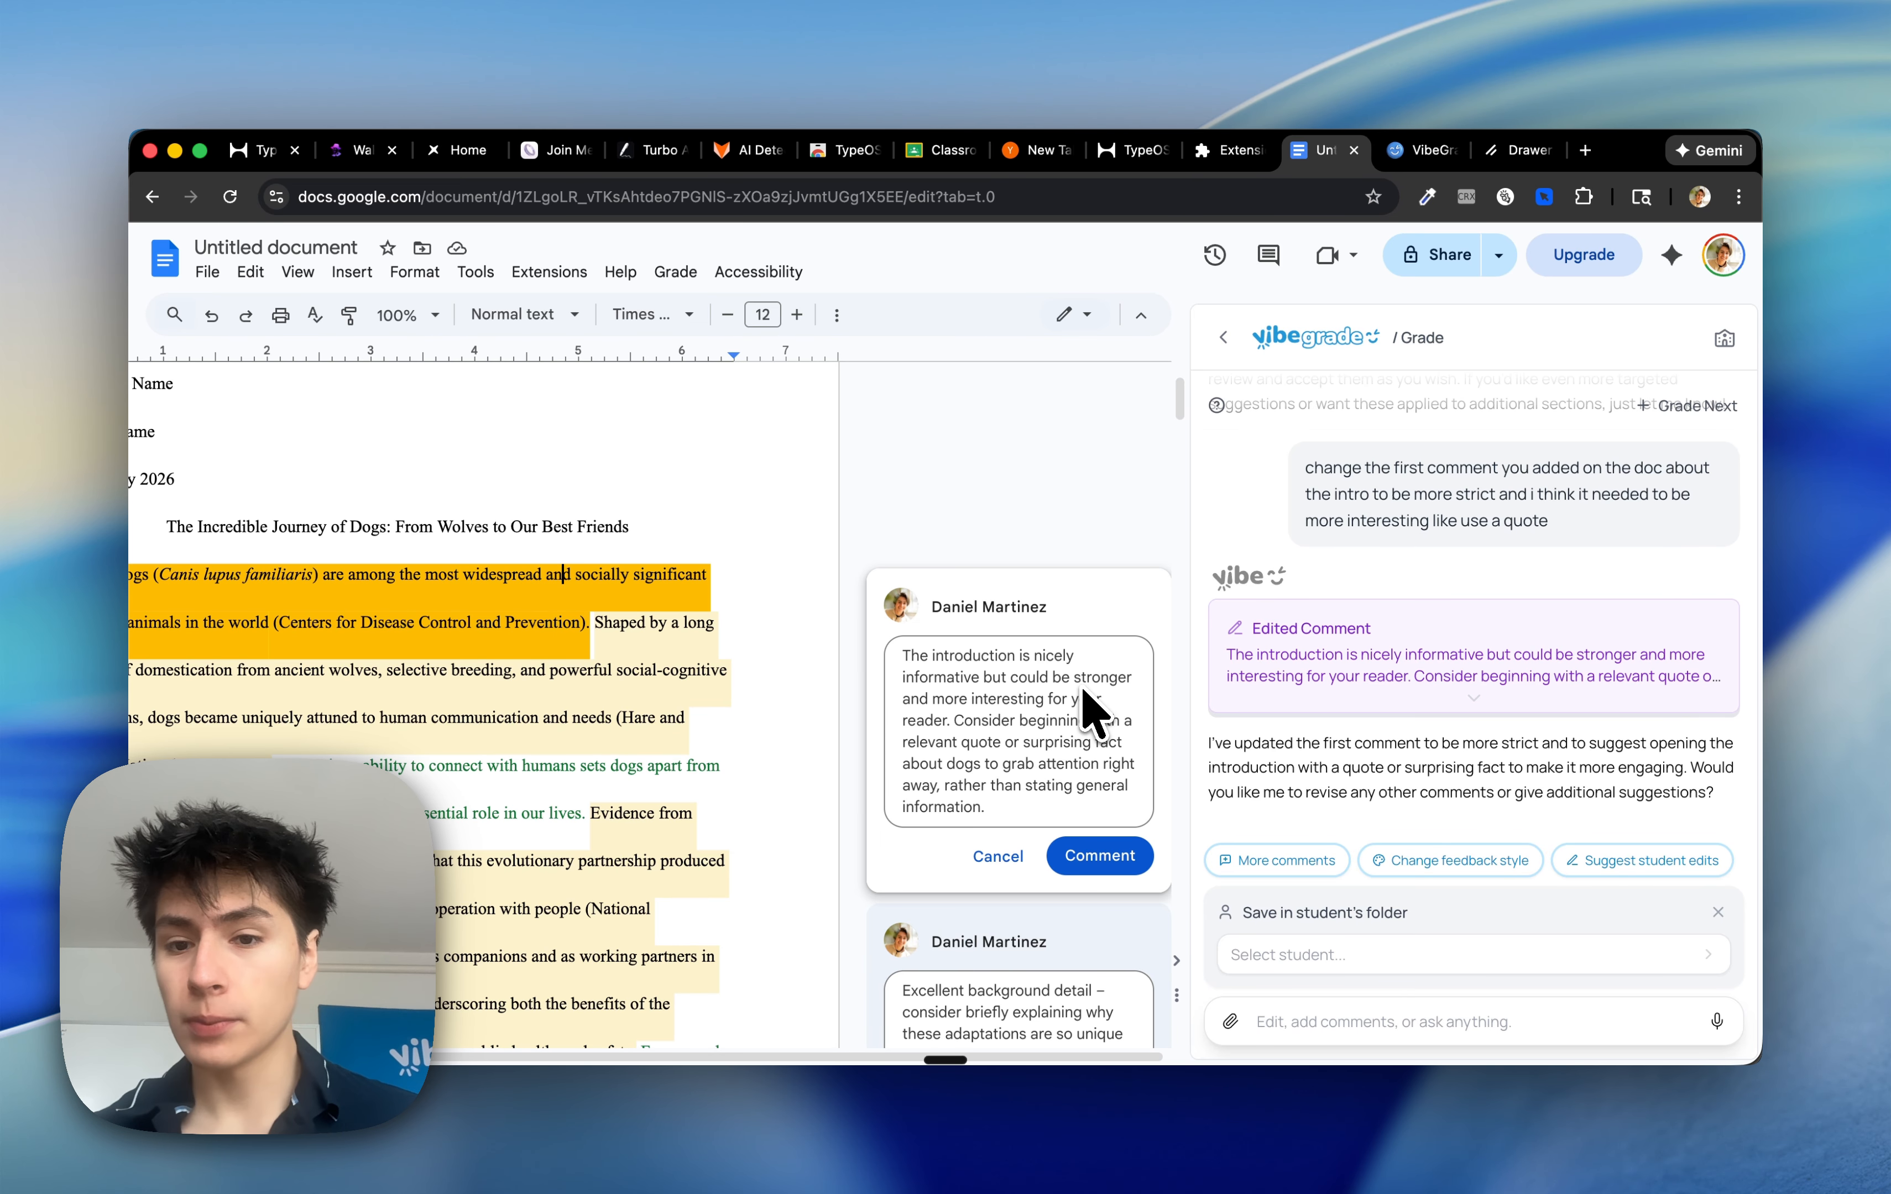
# Save the graded essay to the student's folder in the English class
pyautogui.click(1295, 956)
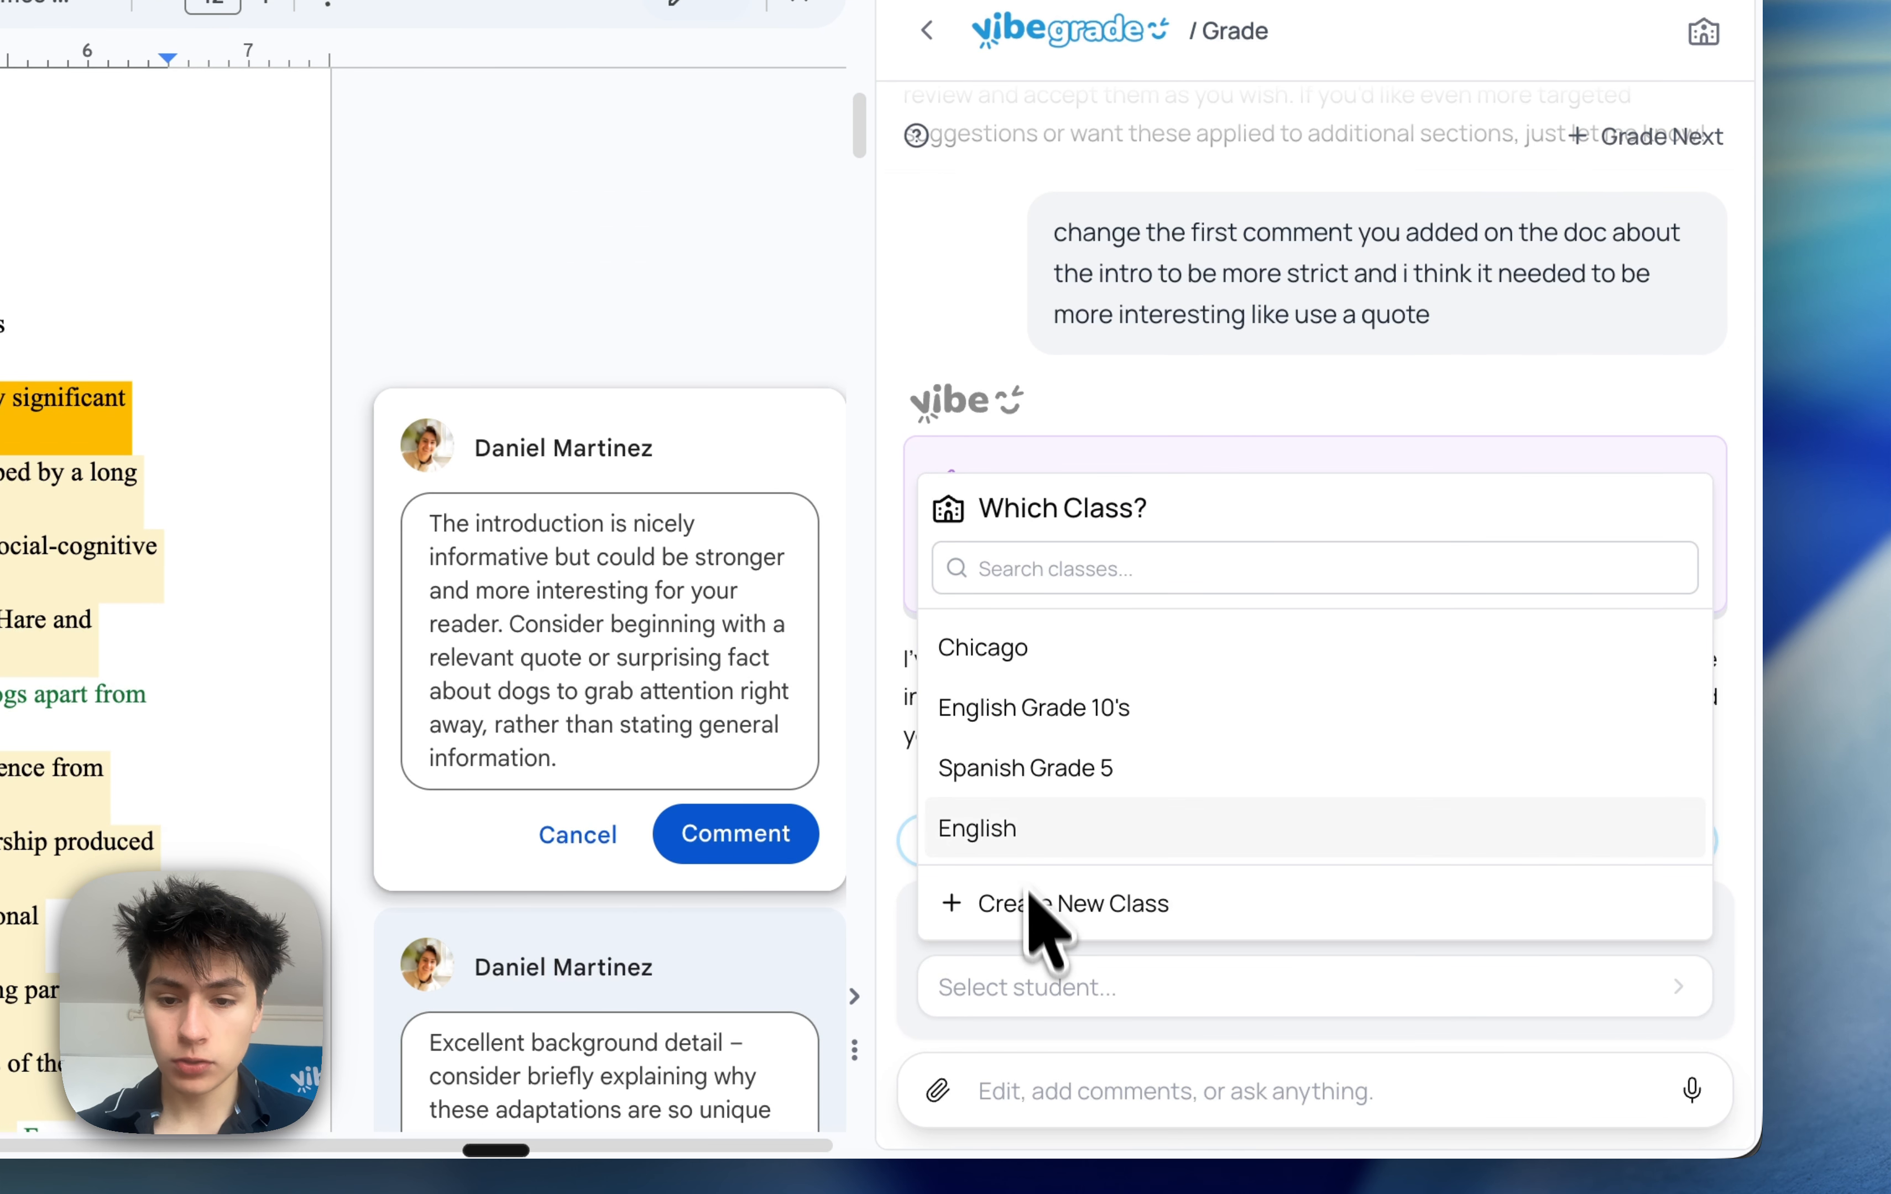
pyautogui.click(1026, 833)
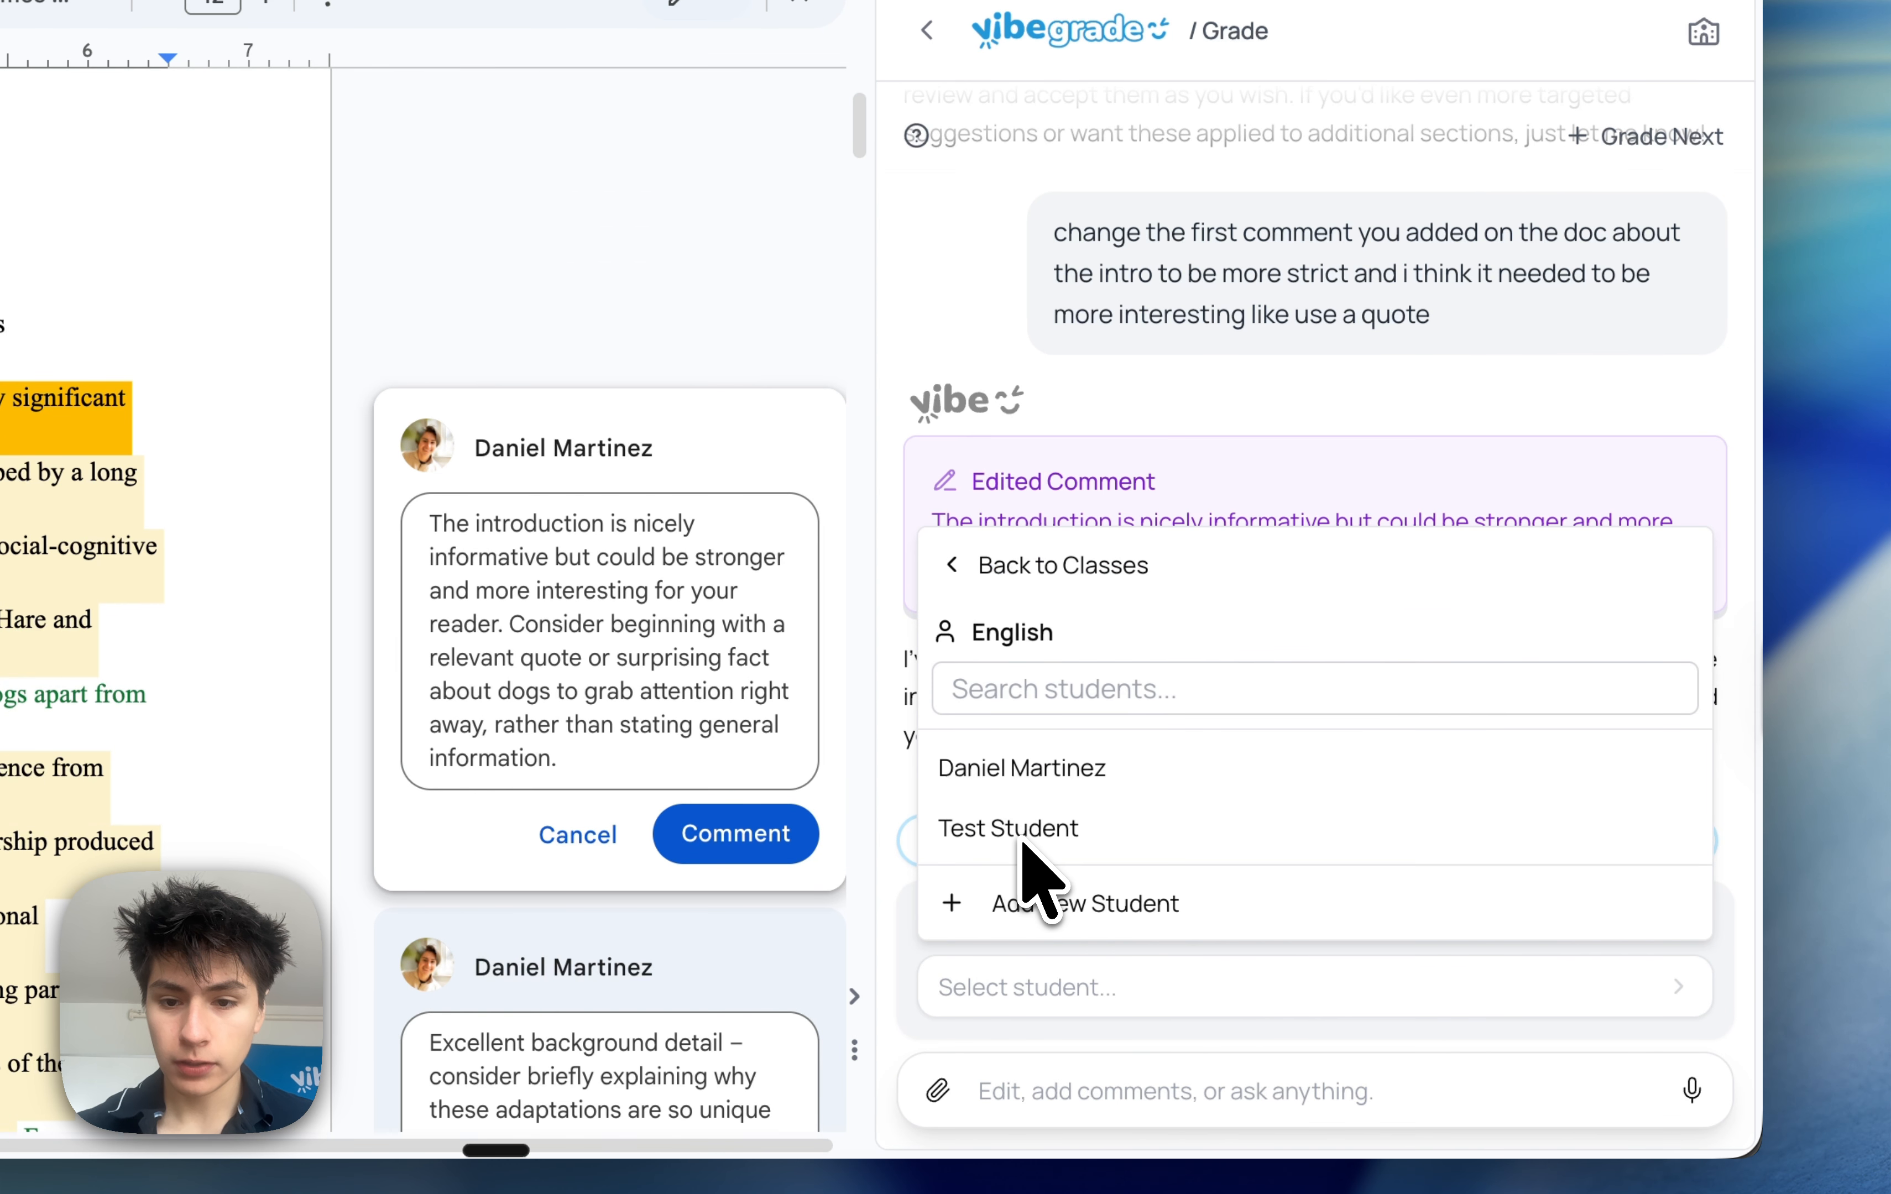
pyautogui.click(1026, 768)
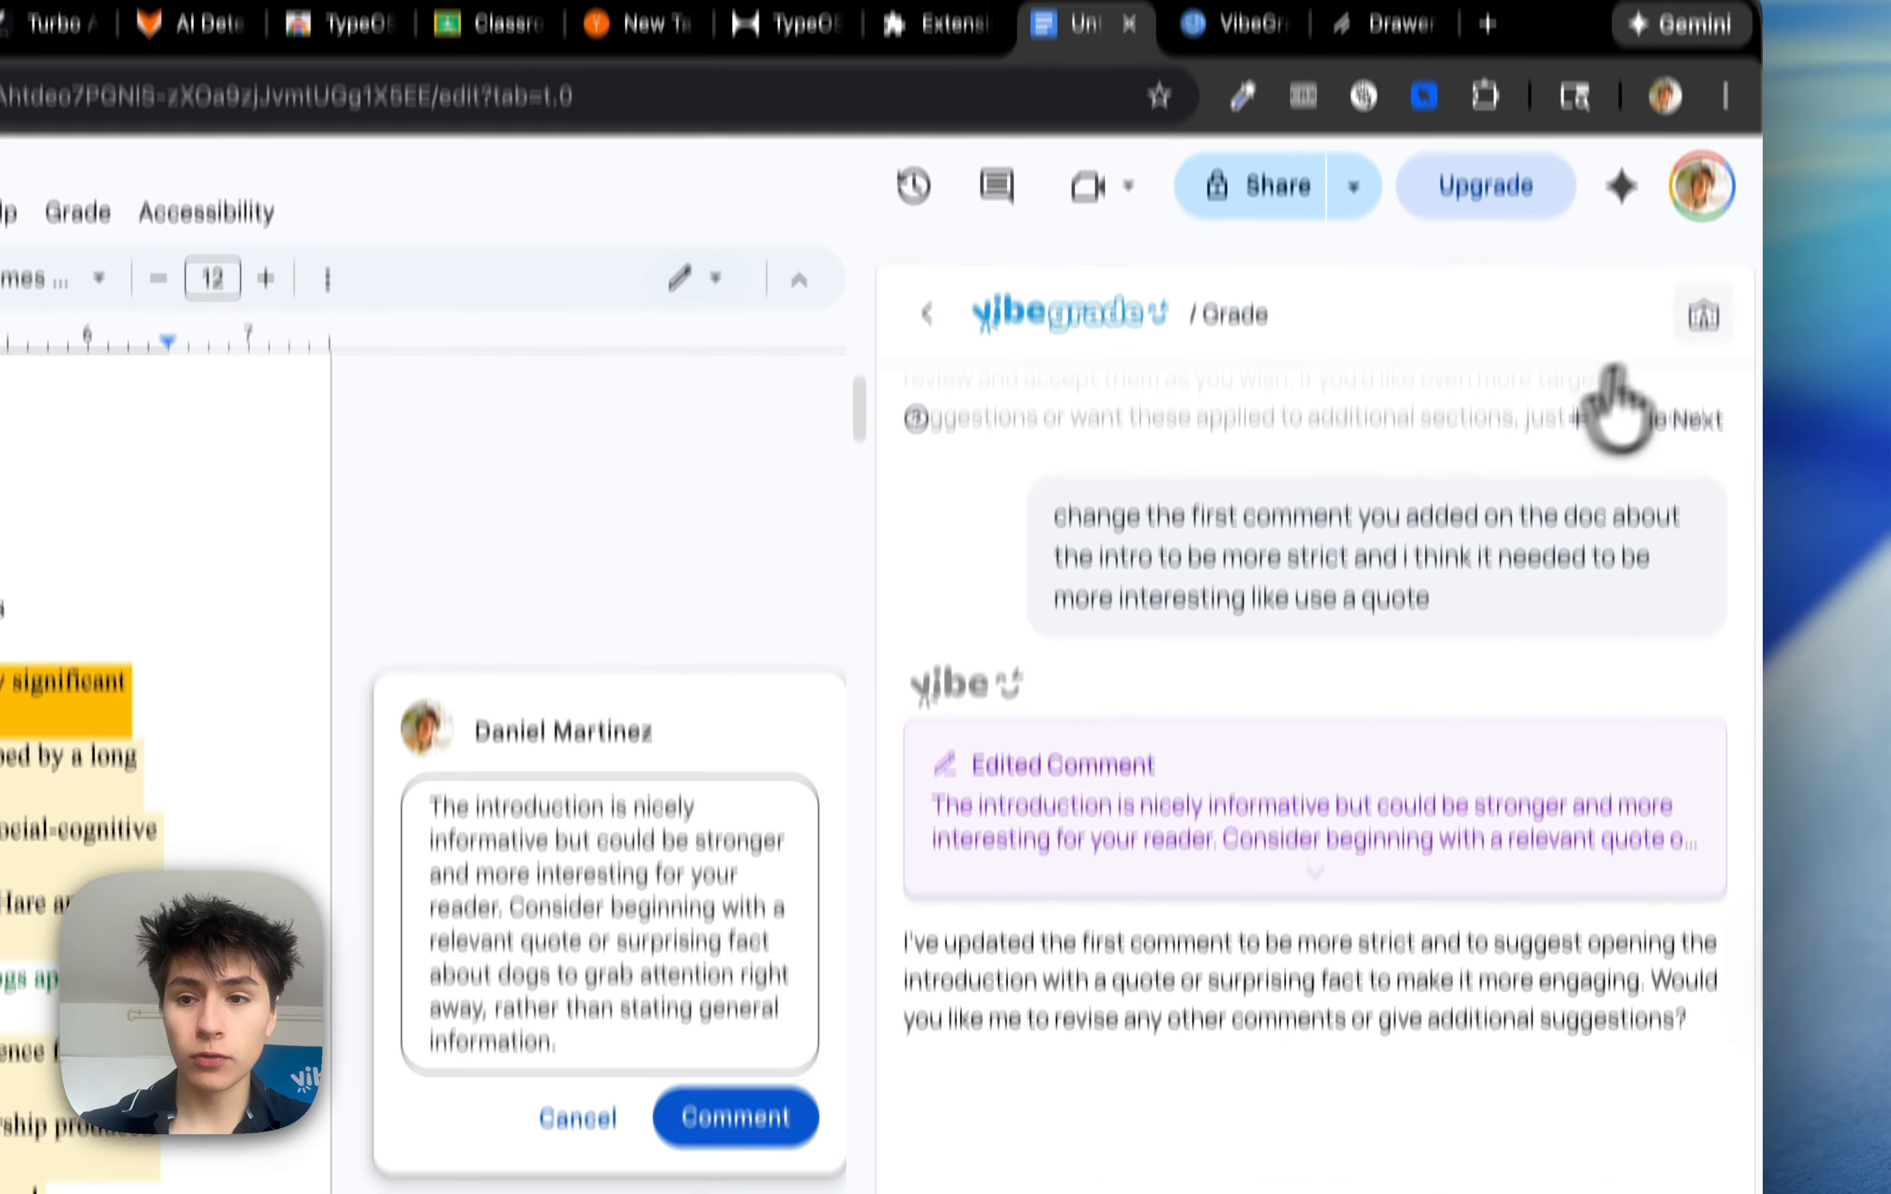
# Open the English class in VibeGrade and view the student's list of graded papers
pyautogui.click(1697, 32)
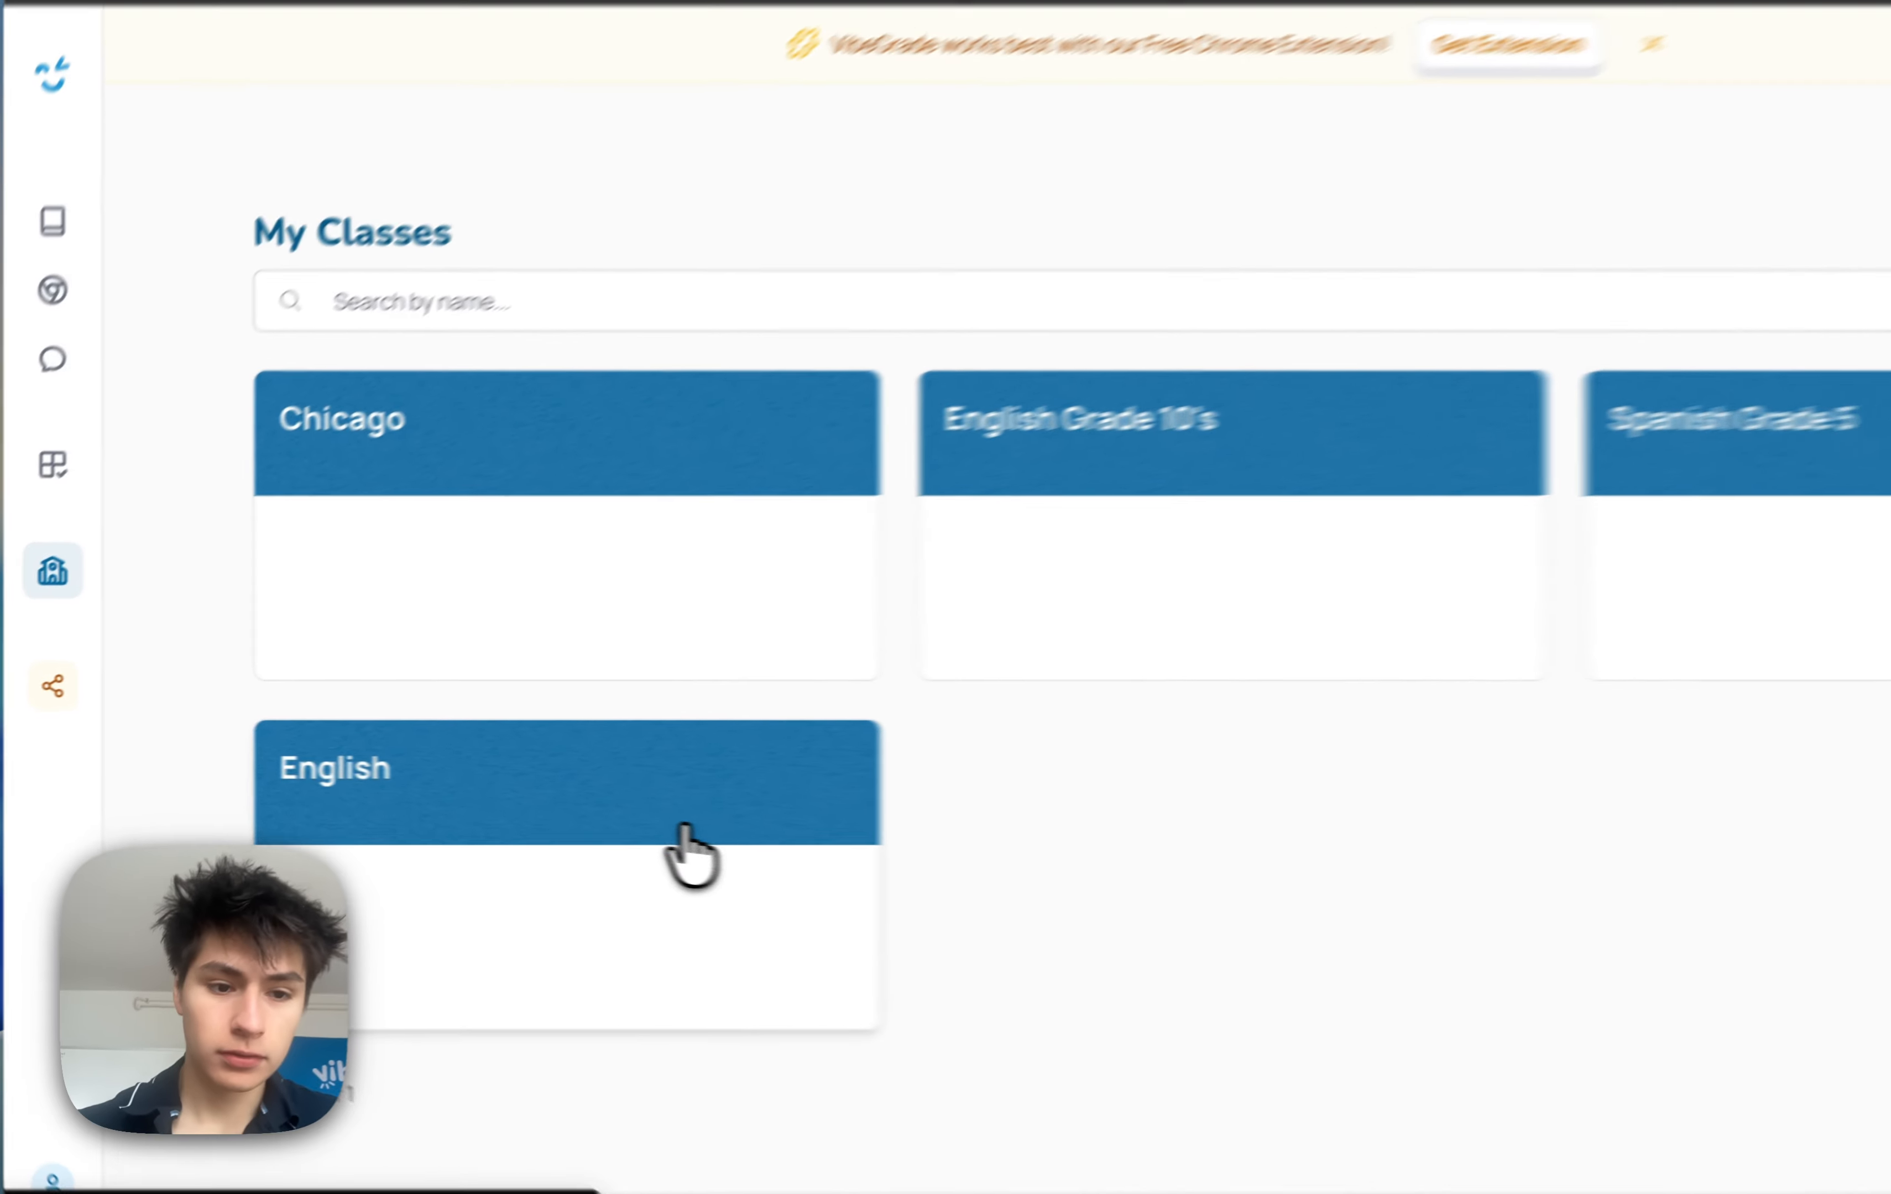
pyautogui.click(683, 849)
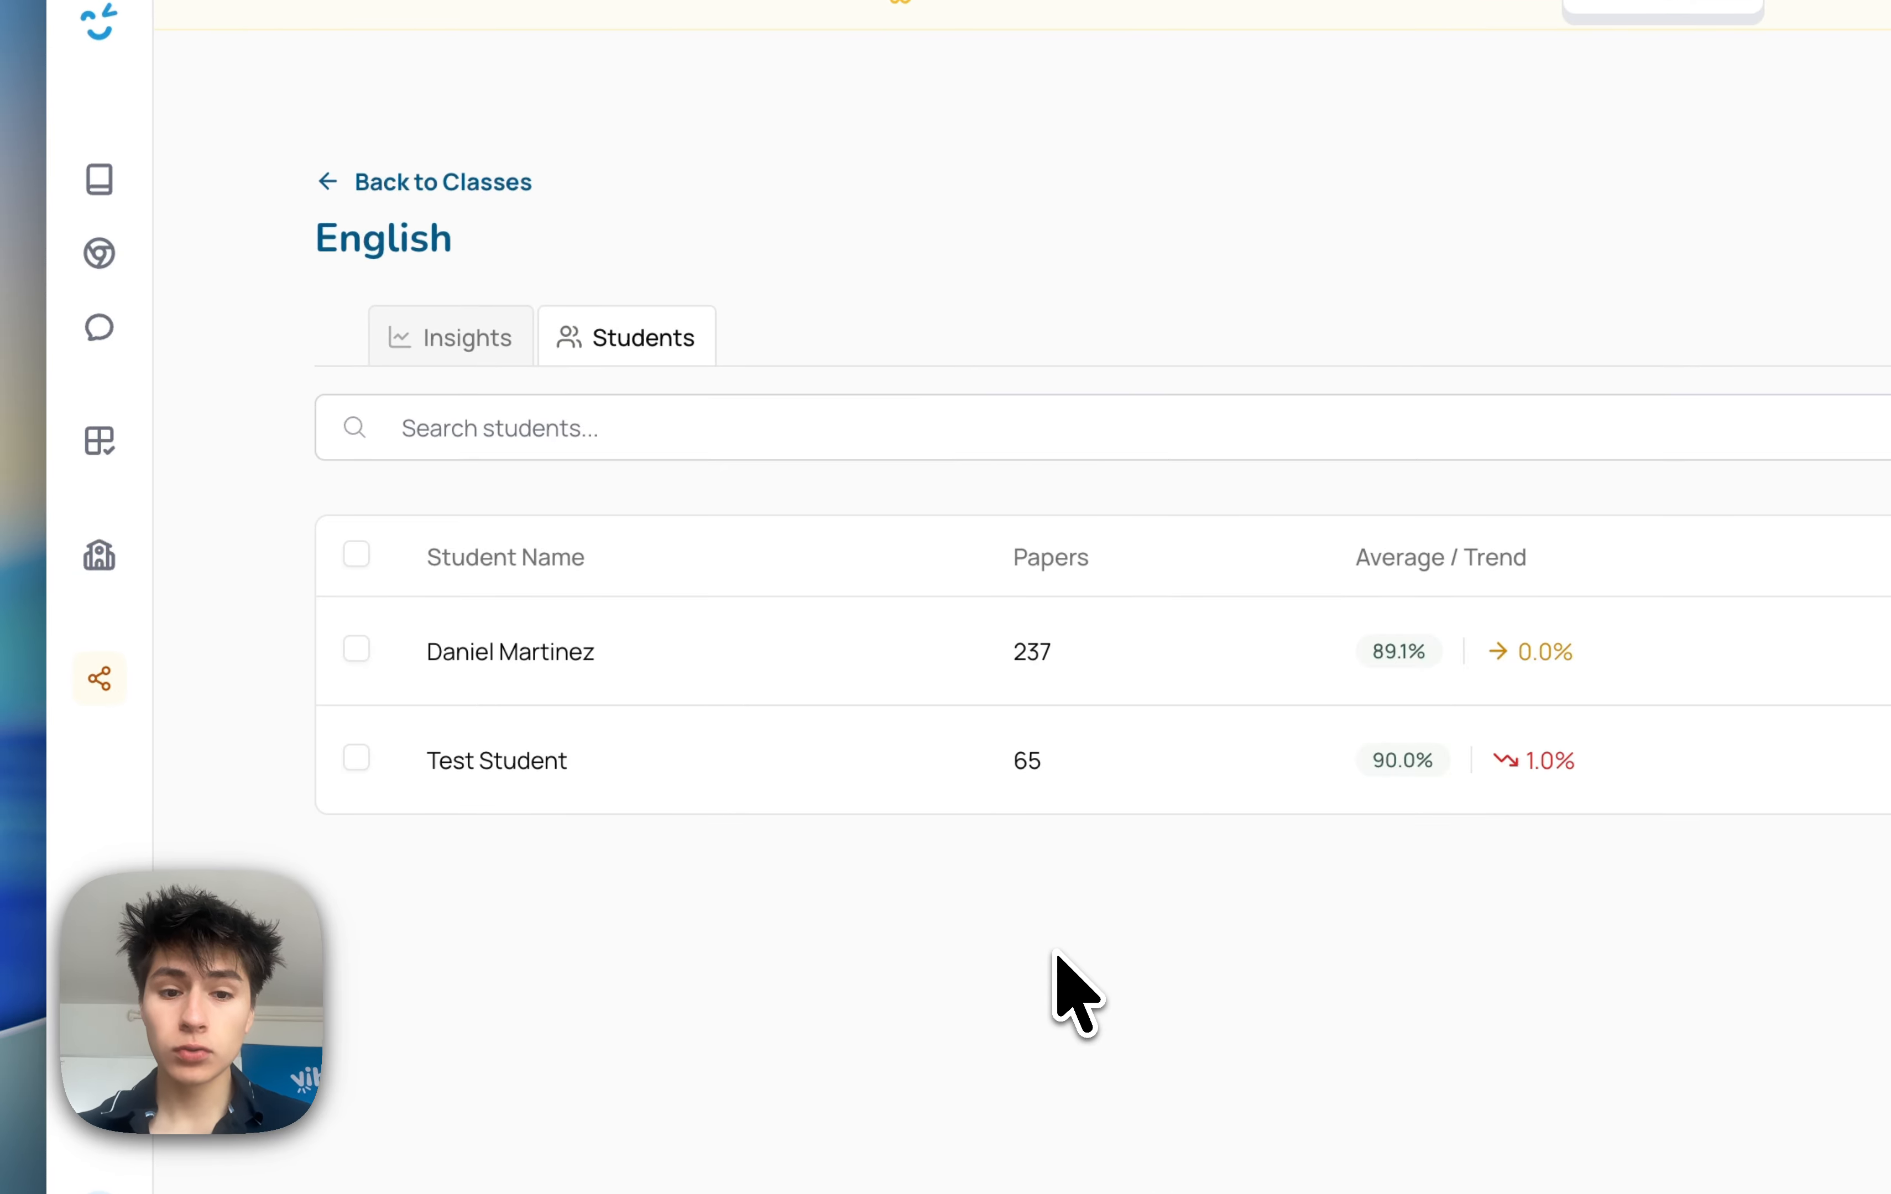
pyautogui.click(477, 654)
pyautogui.scroll(-4, 636, 747)
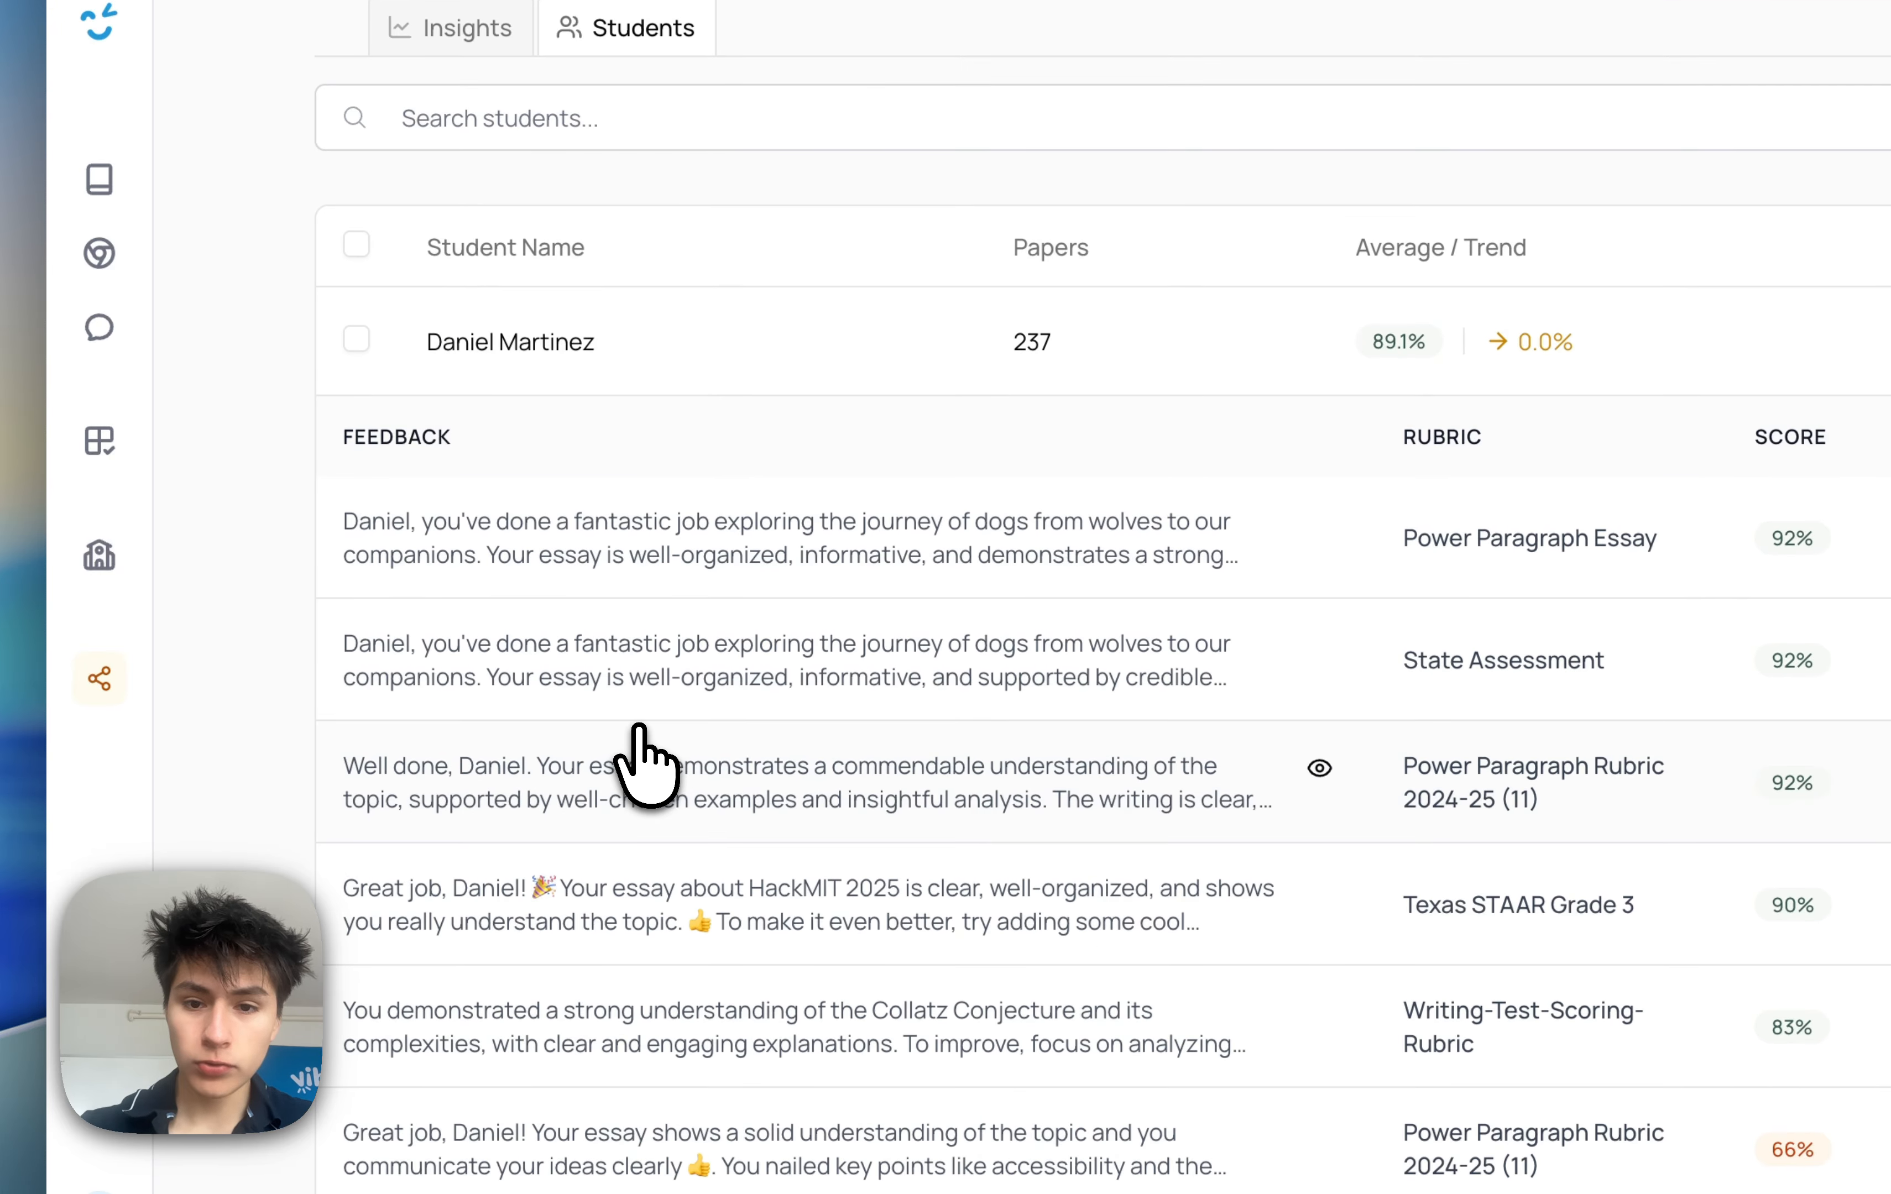
pyautogui.scroll(4, 947, 601)
pyautogui.click(844, 553)
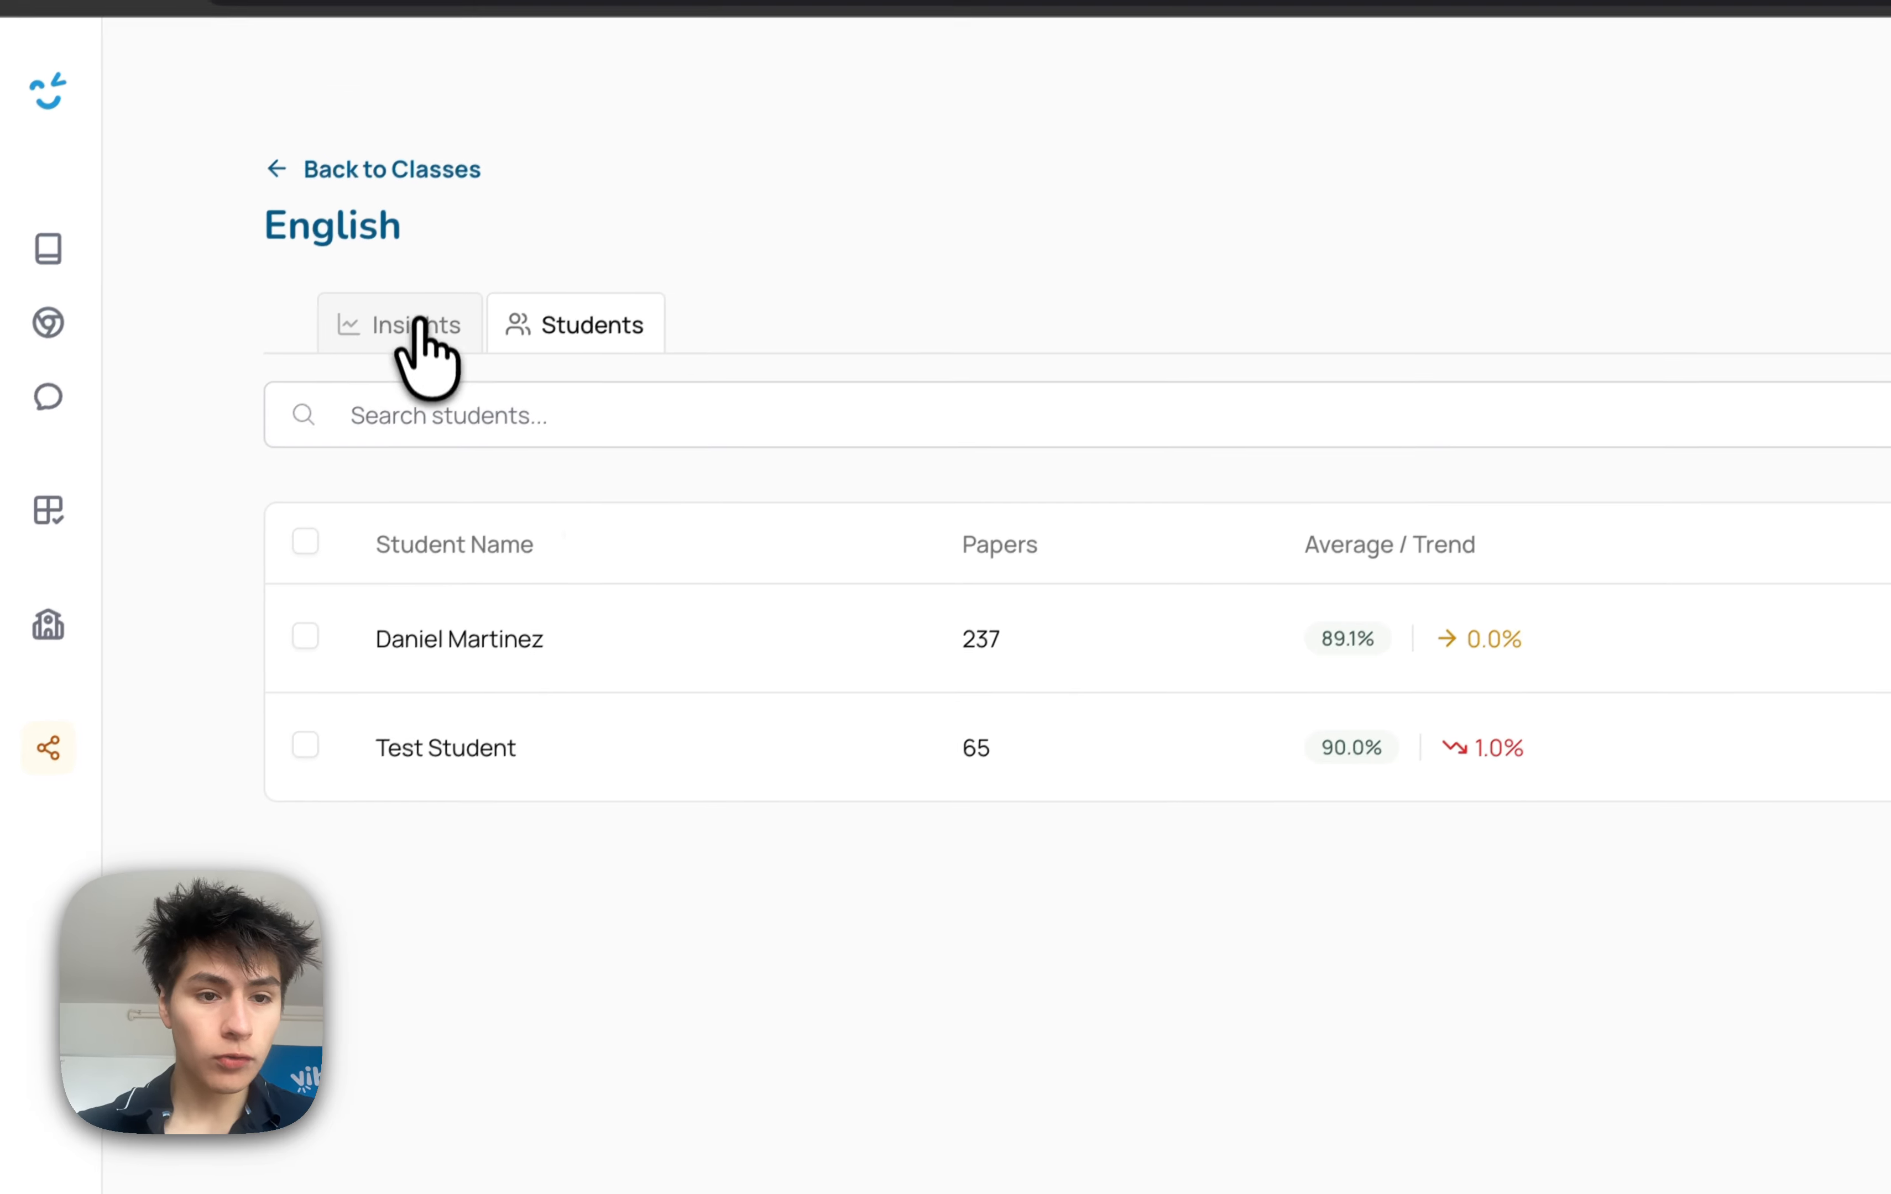
# Open the class Insights and view the performance analysis for the selected student
pyautogui.click(419, 324)
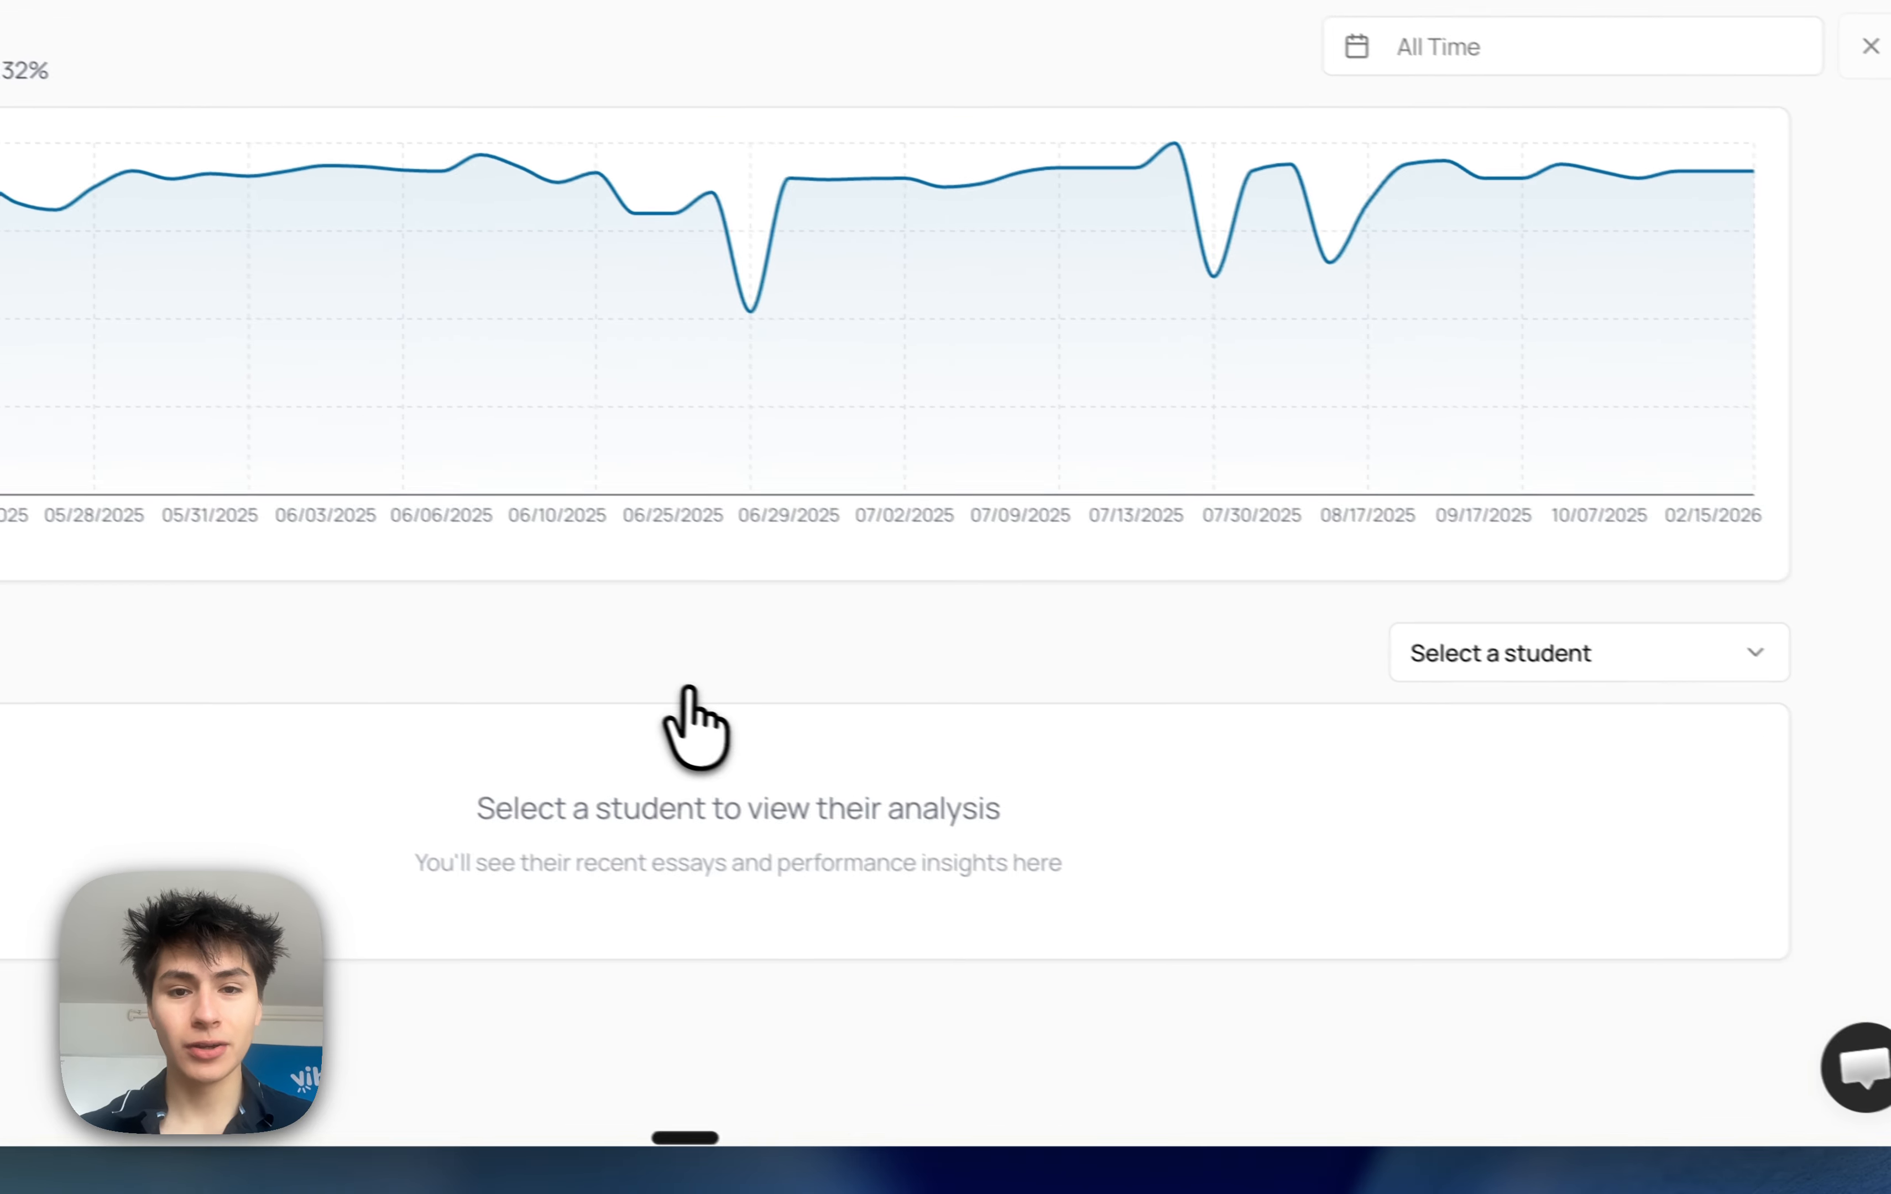
pyautogui.click(1453, 667)
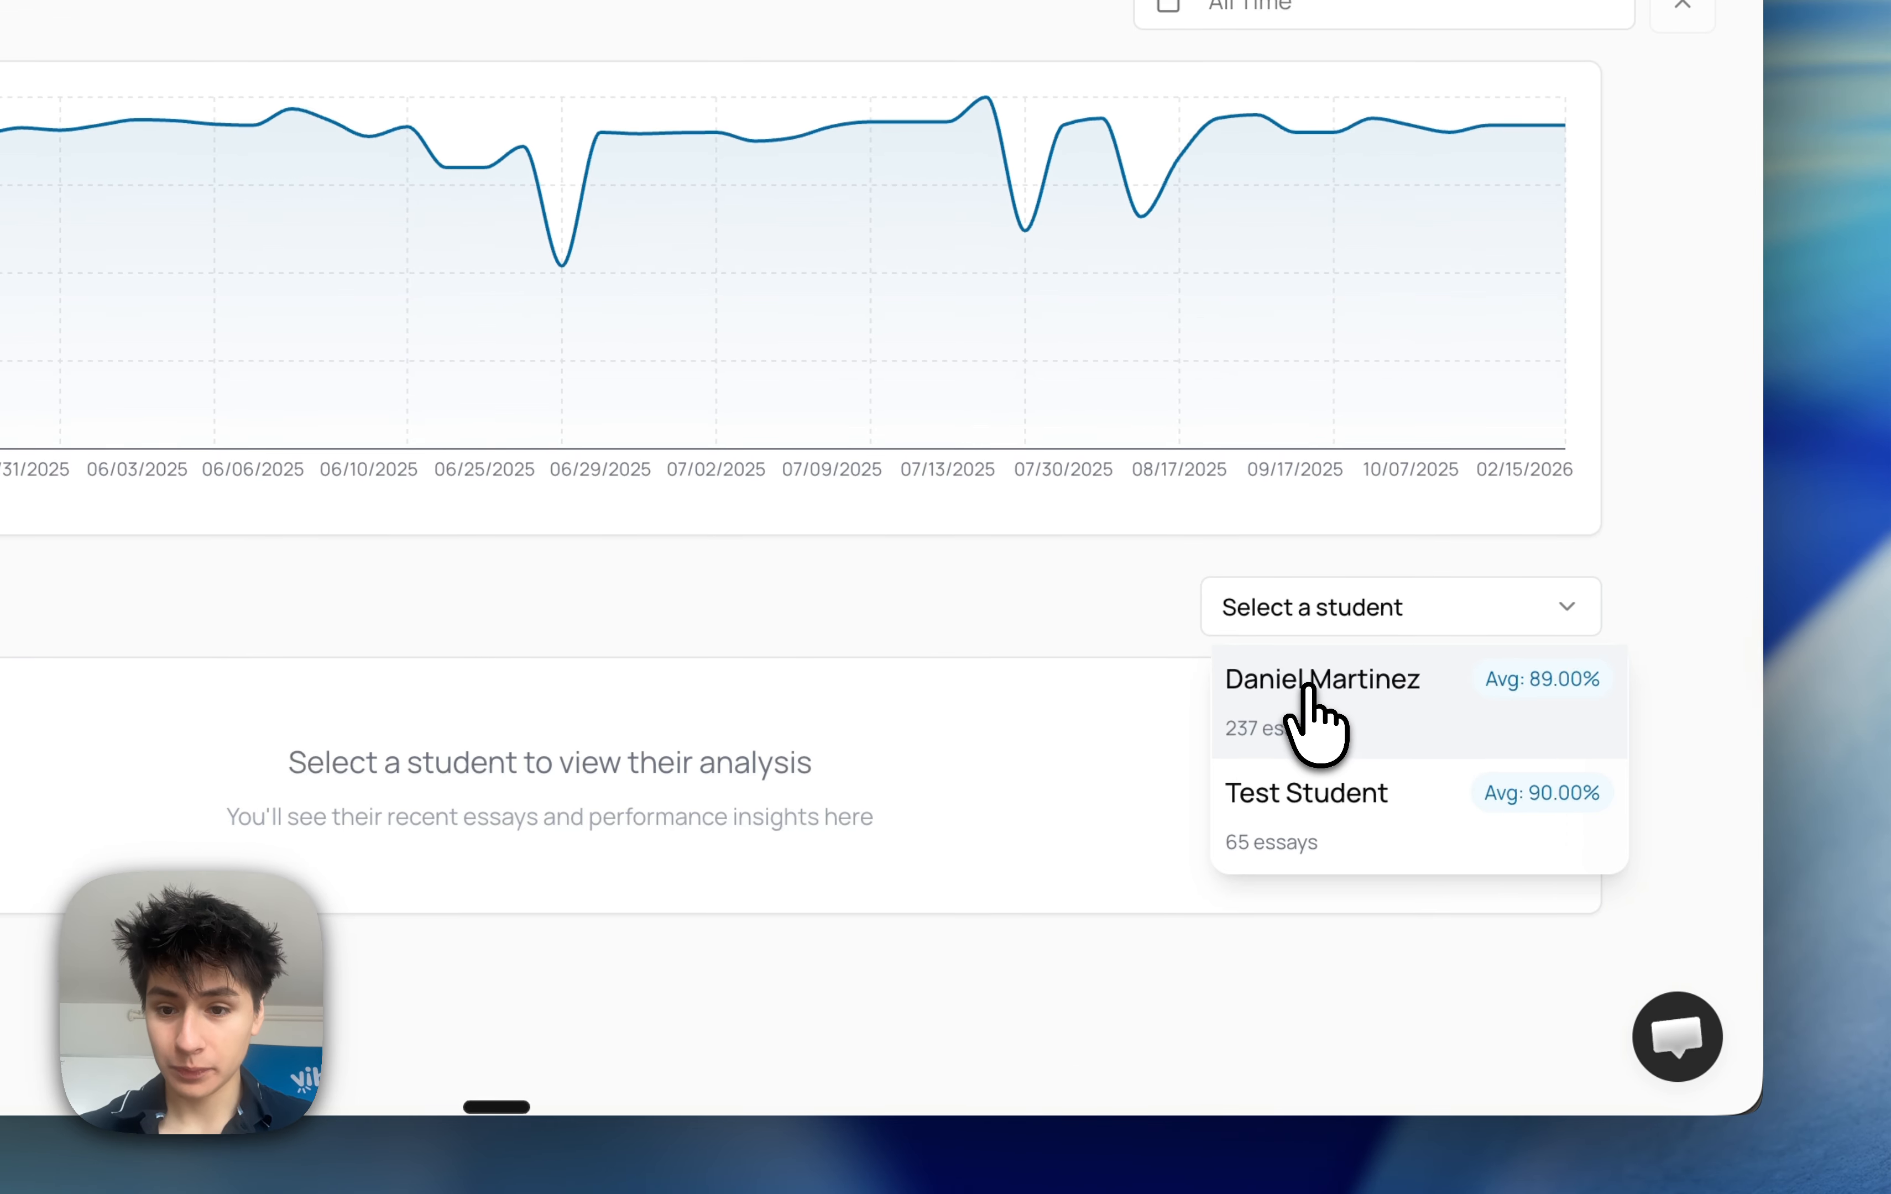
pyautogui.click(1315, 722)
pyautogui.scroll(-10, 1315, 727)
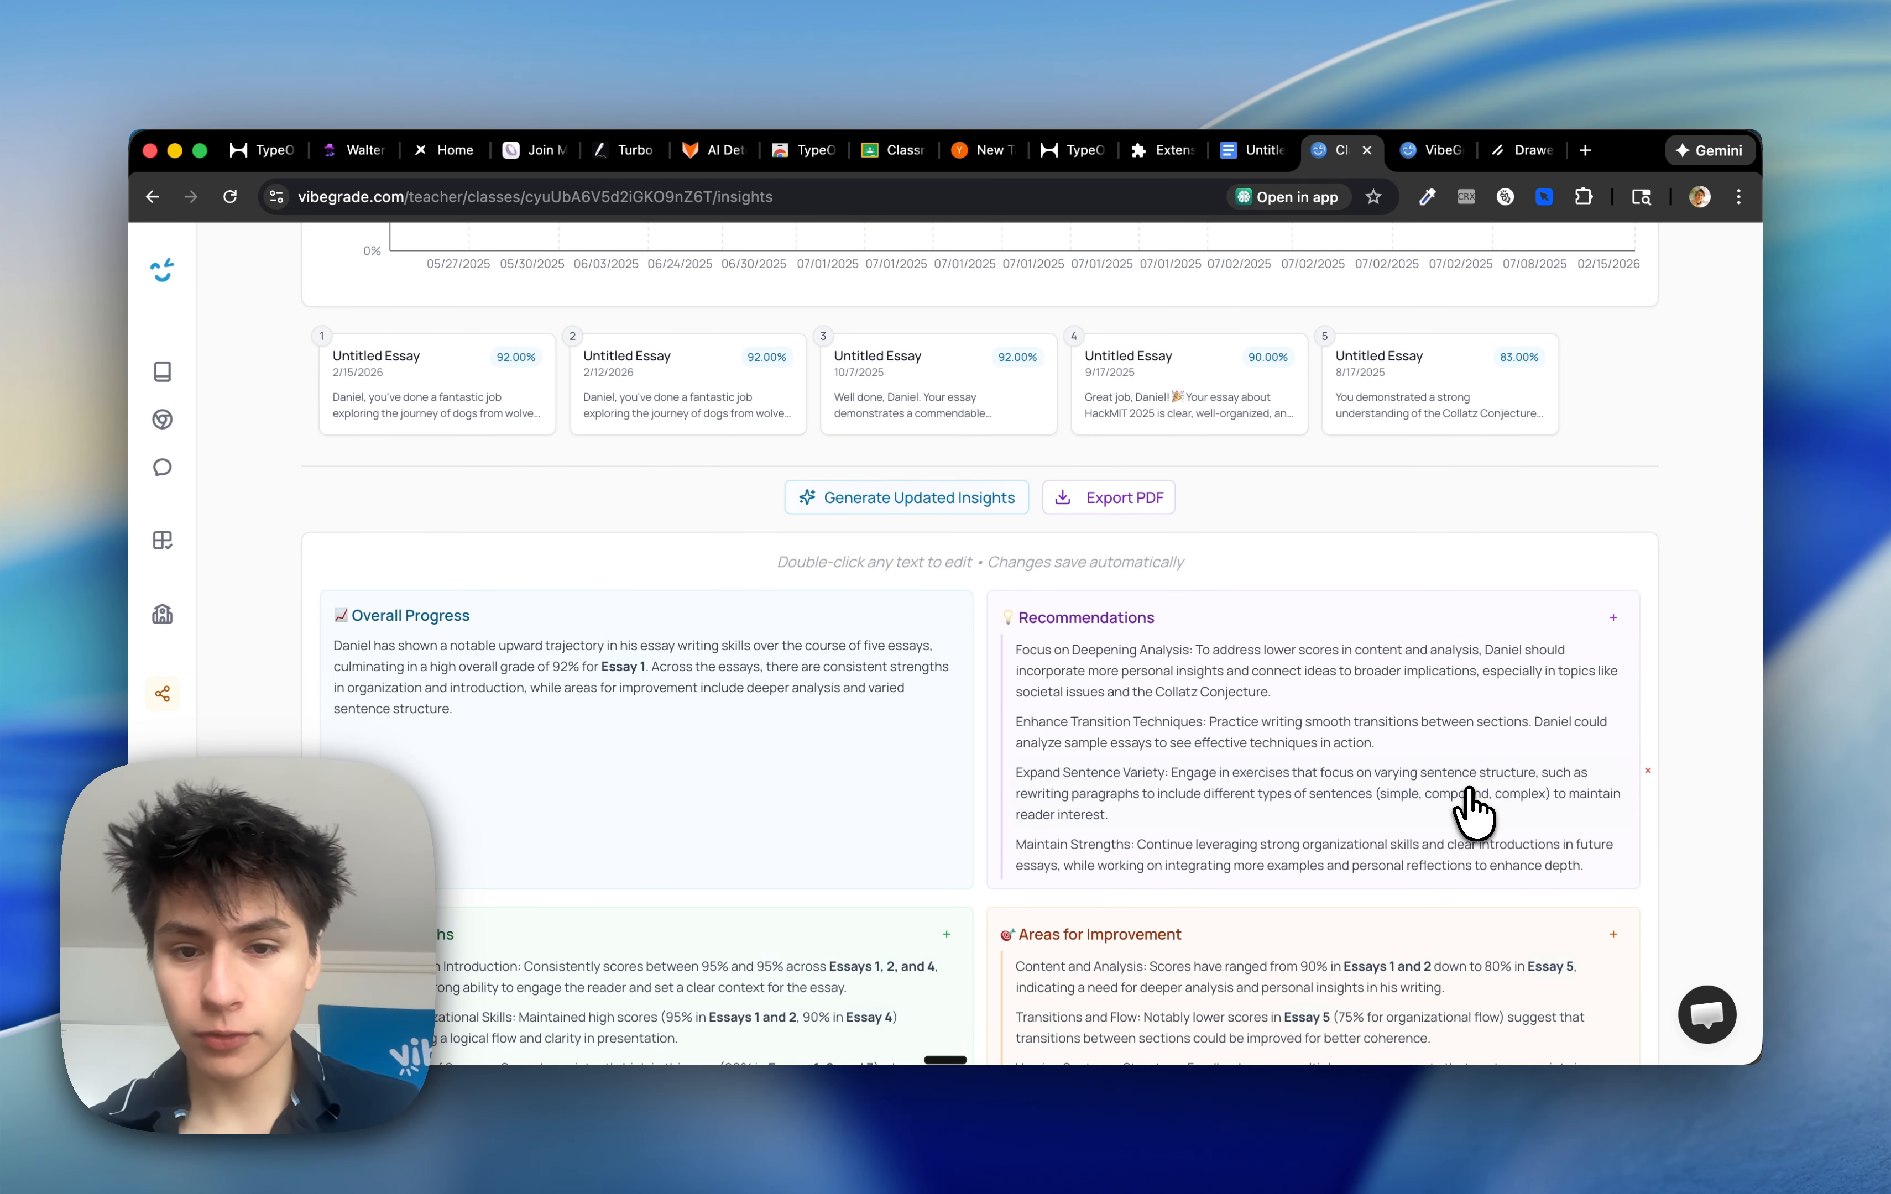
pyautogui.scroll(-3, 1470, 809)
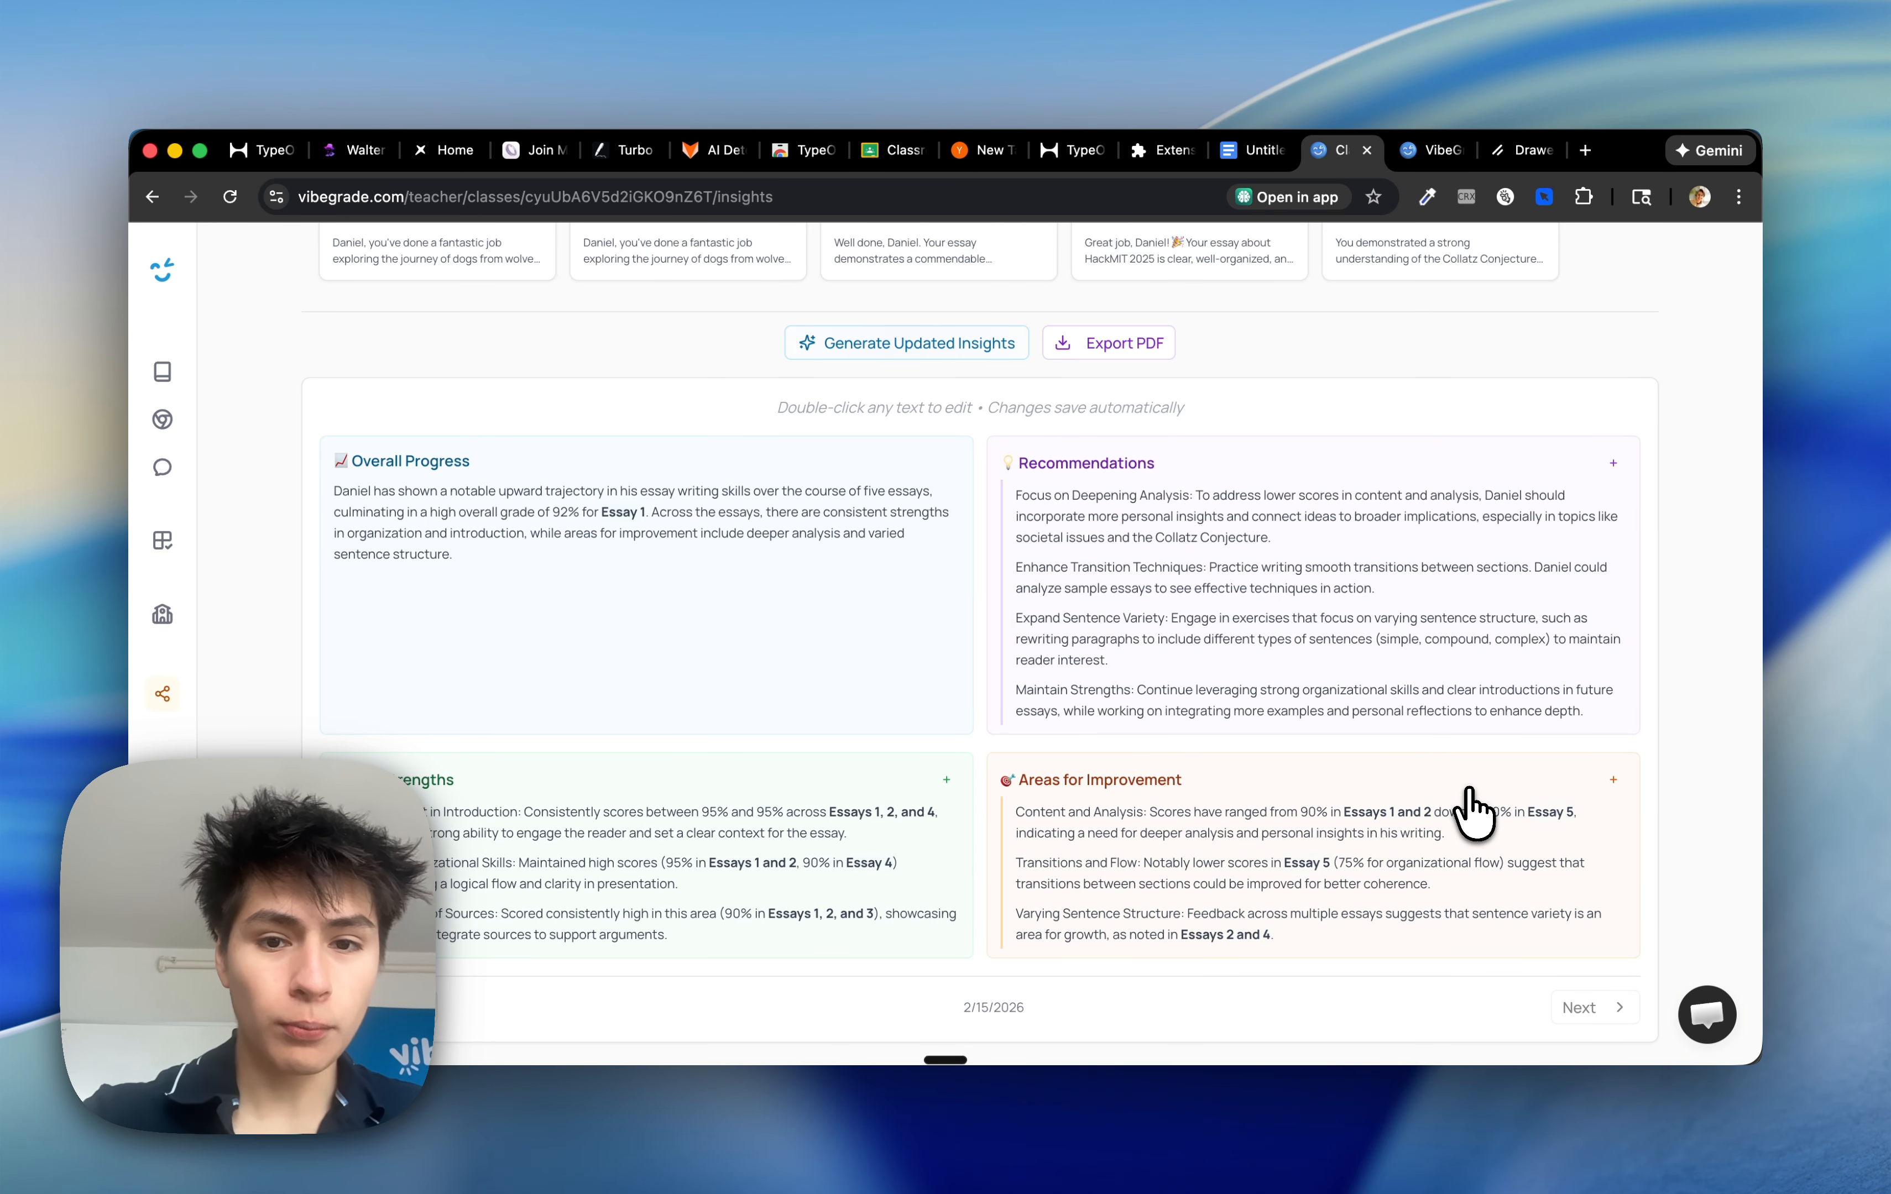
pyautogui.scroll(-2, 1470, 809)
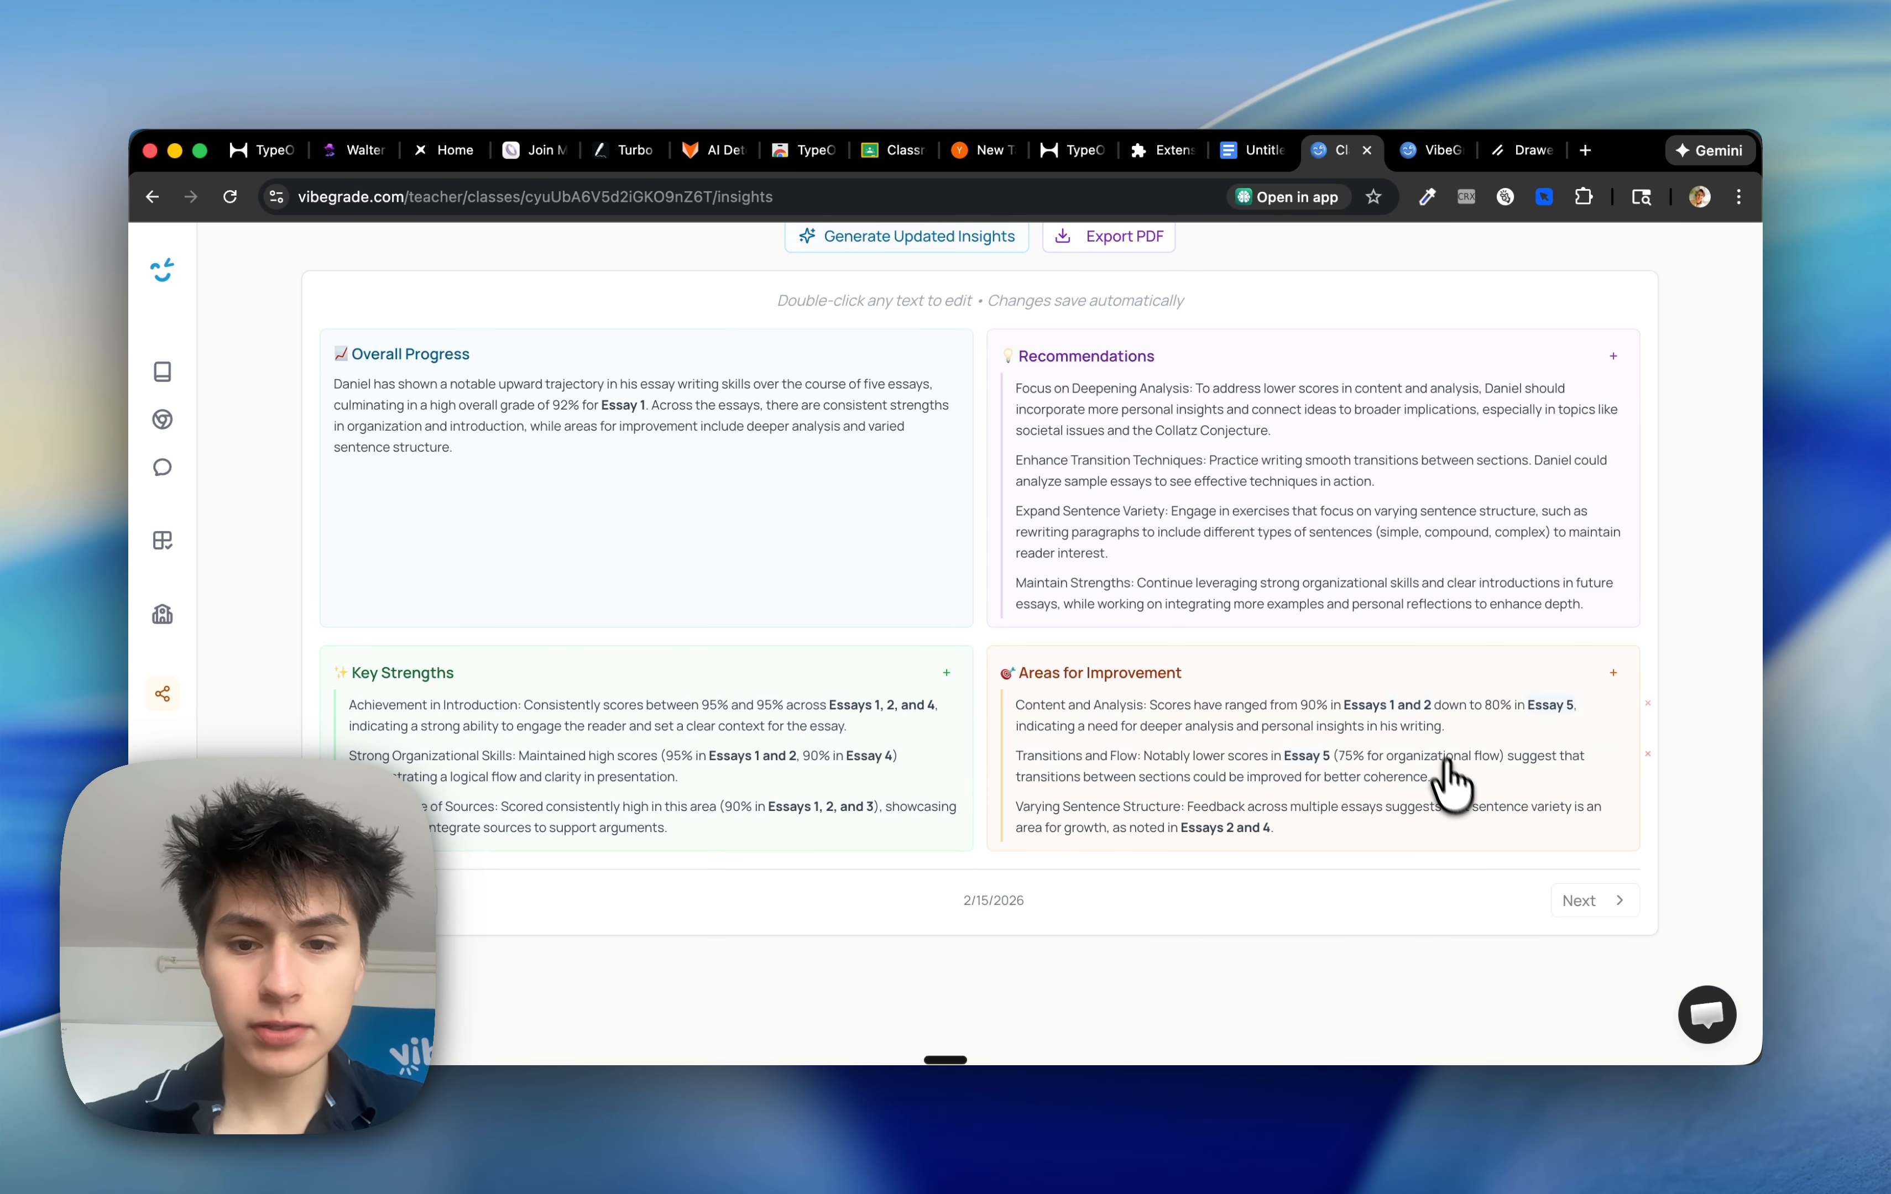
pyautogui.scroll(8, 1439, 734)
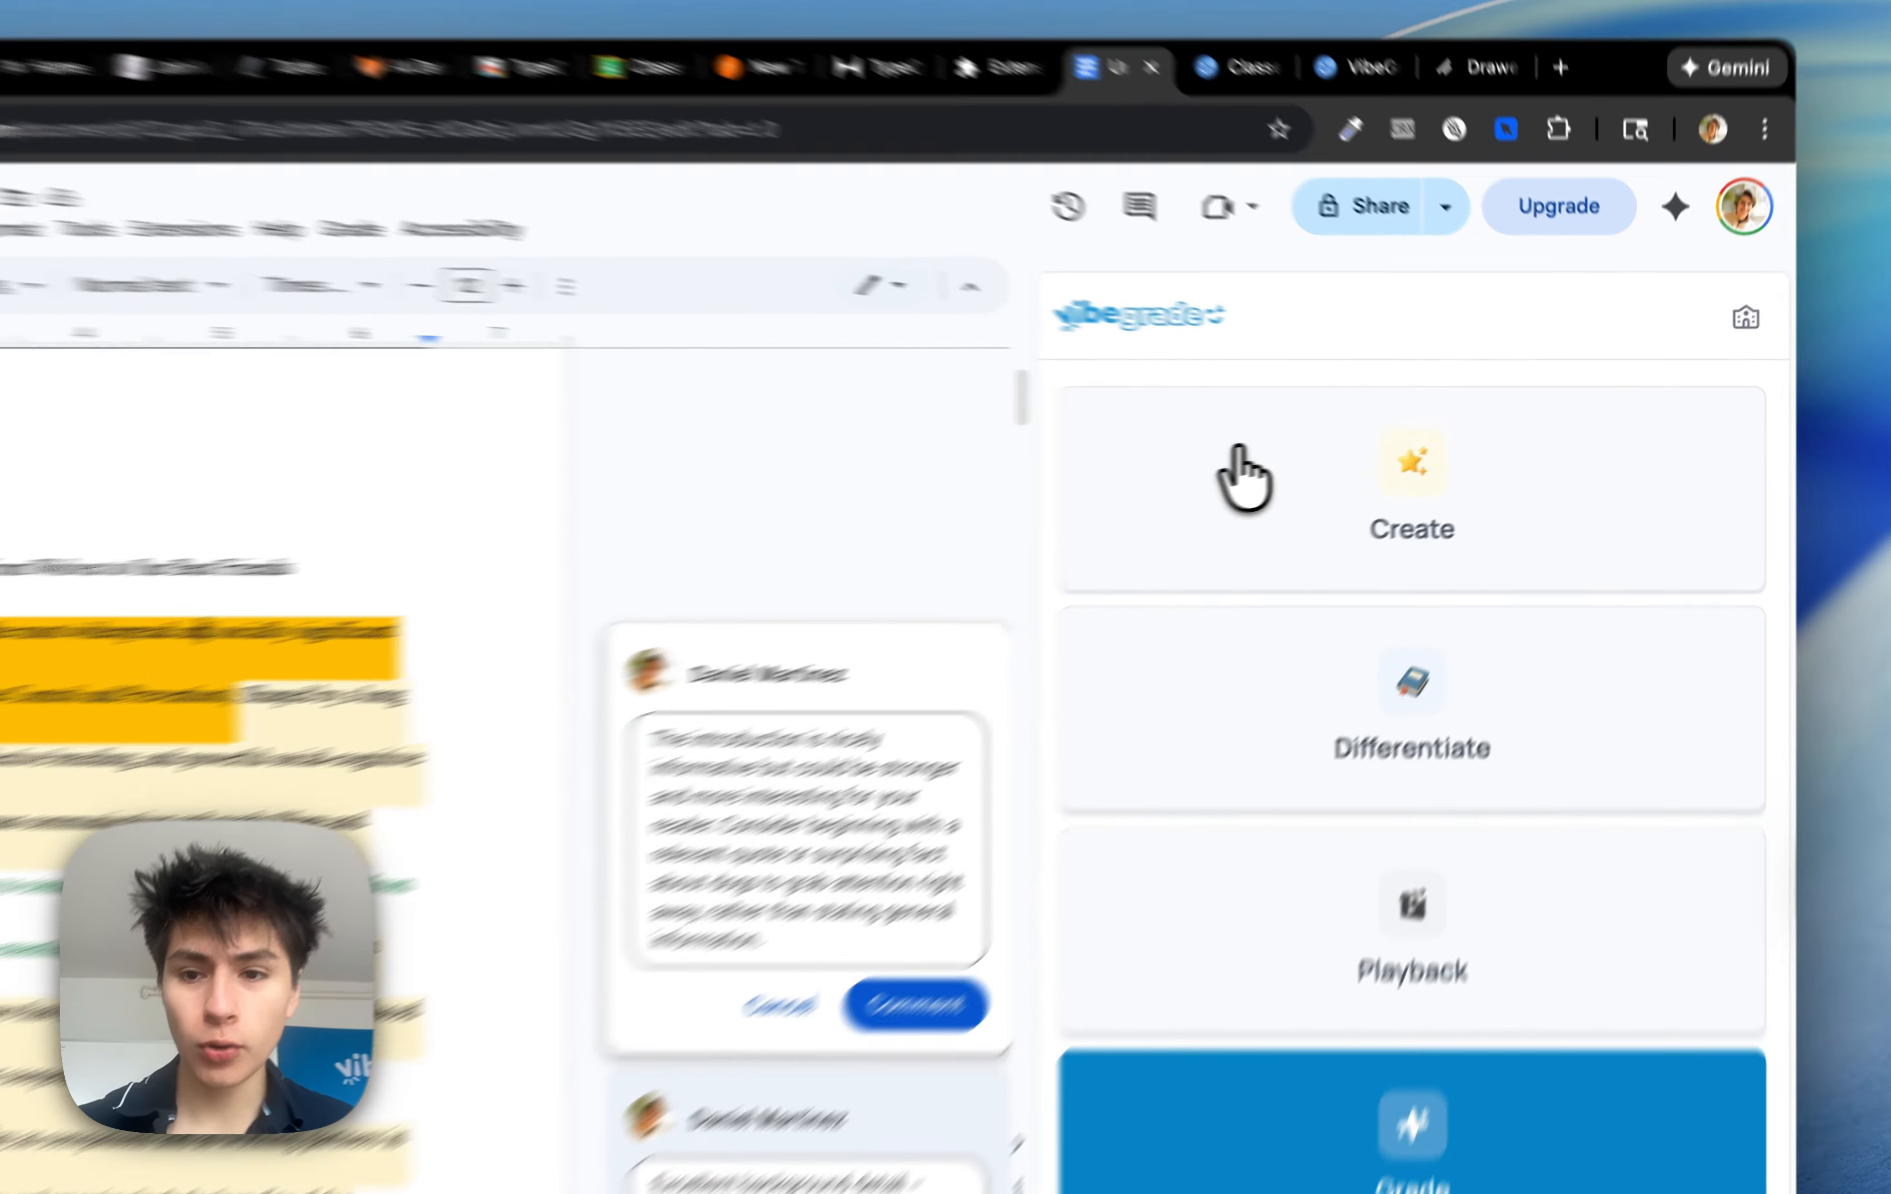
# Explore the Create and Differentiate tools in the VibeGrade sidebar
pyautogui.click(1343, 466)
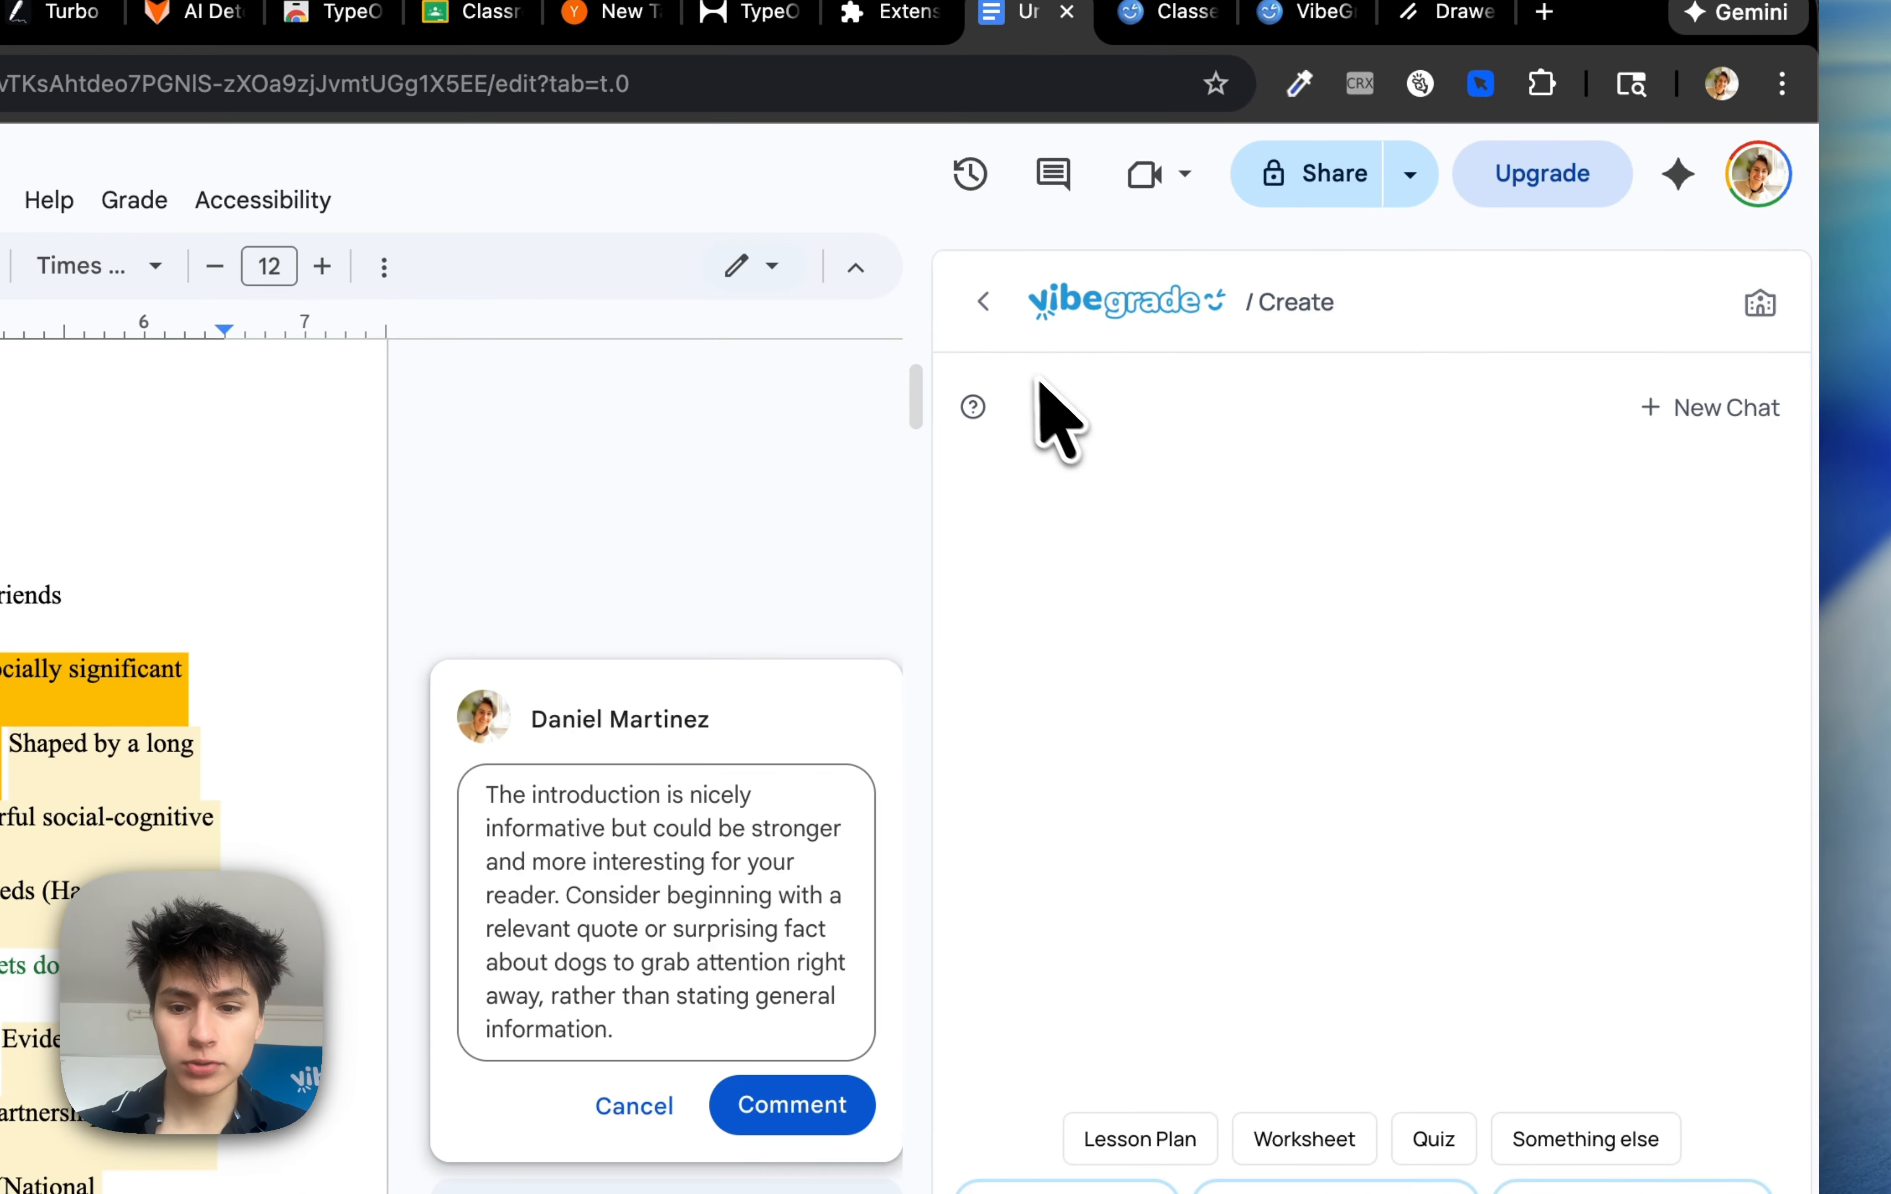
pyautogui.click(985, 302)
pyautogui.click(1211, 772)
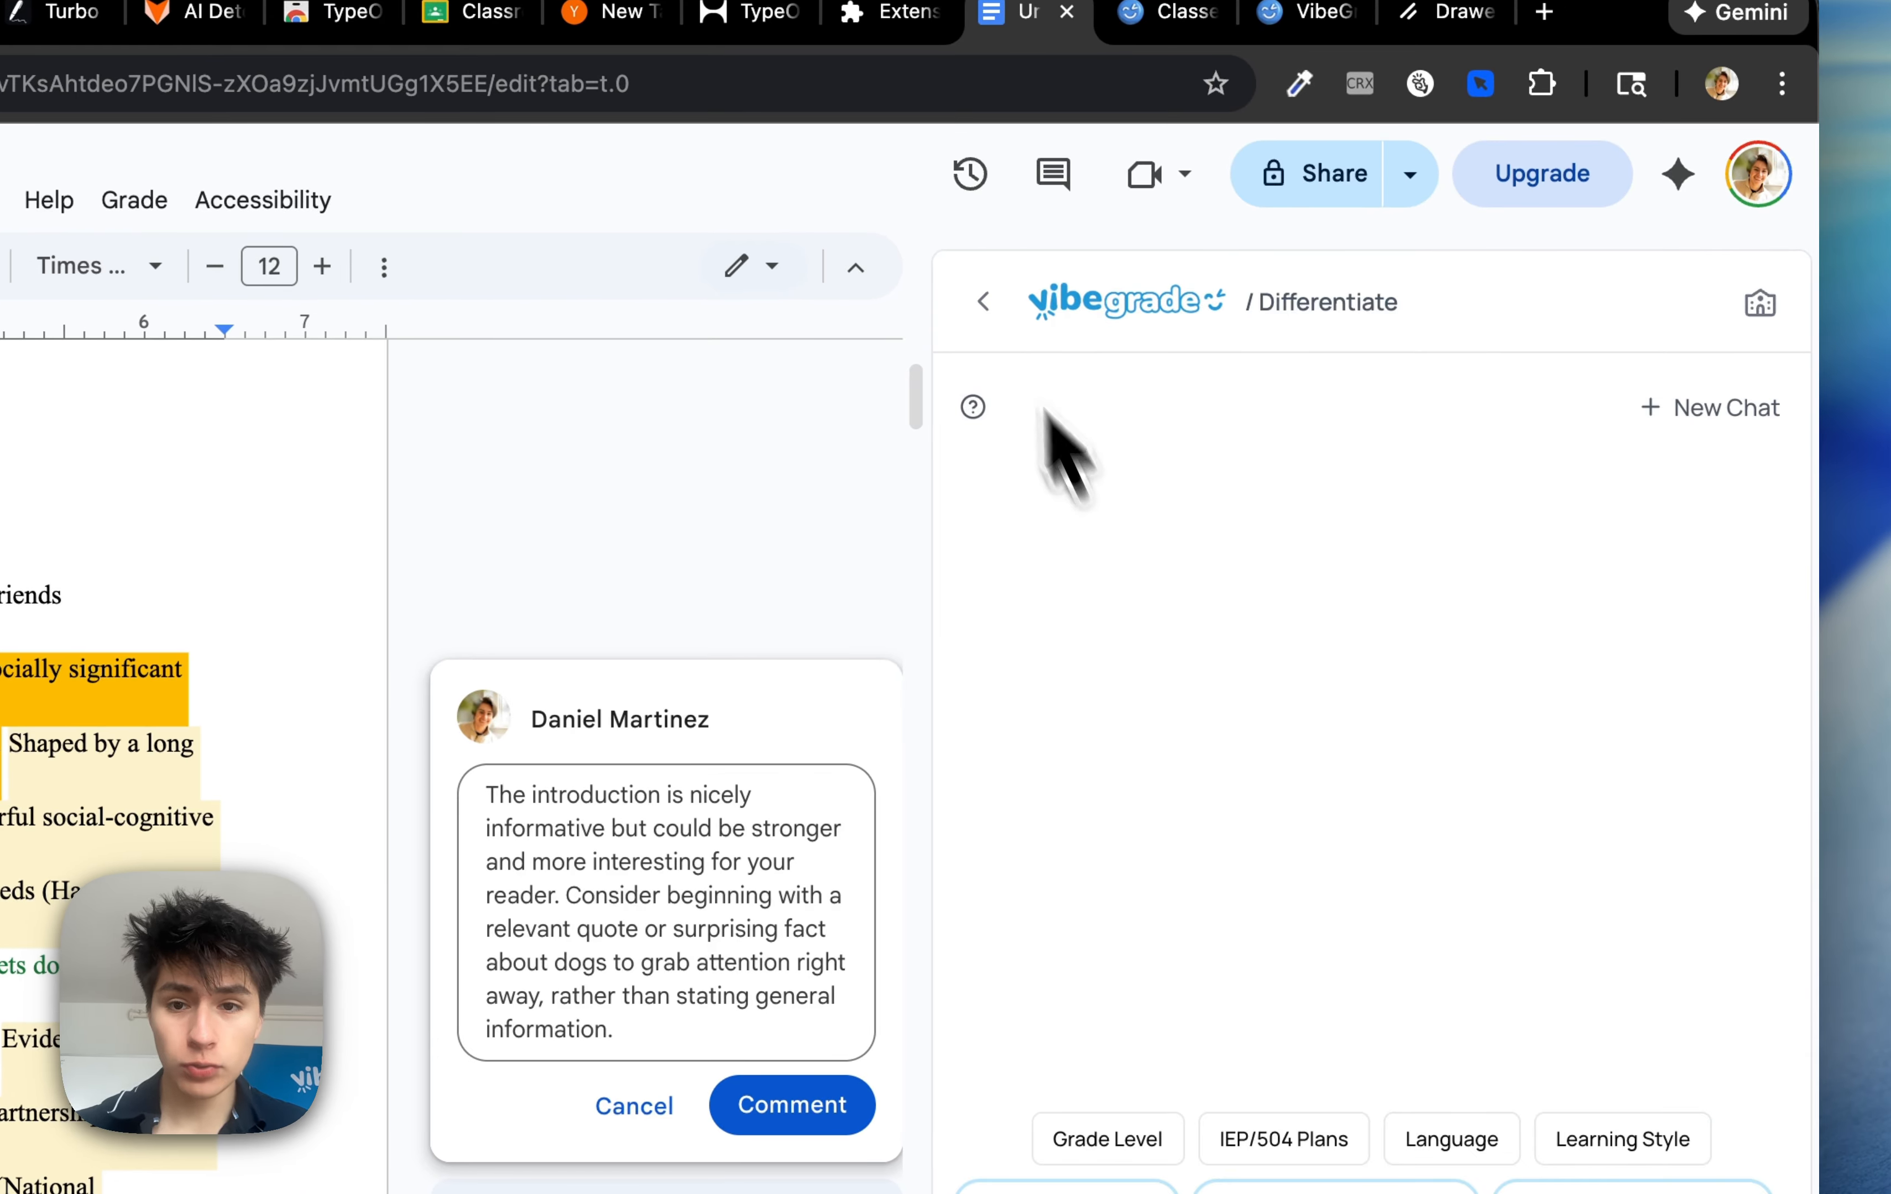
pyautogui.click(983, 299)
# Open the document Playback timeline to inspect its edit history, then open the Teacher Support help page
pyautogui.click(1189, 1050)
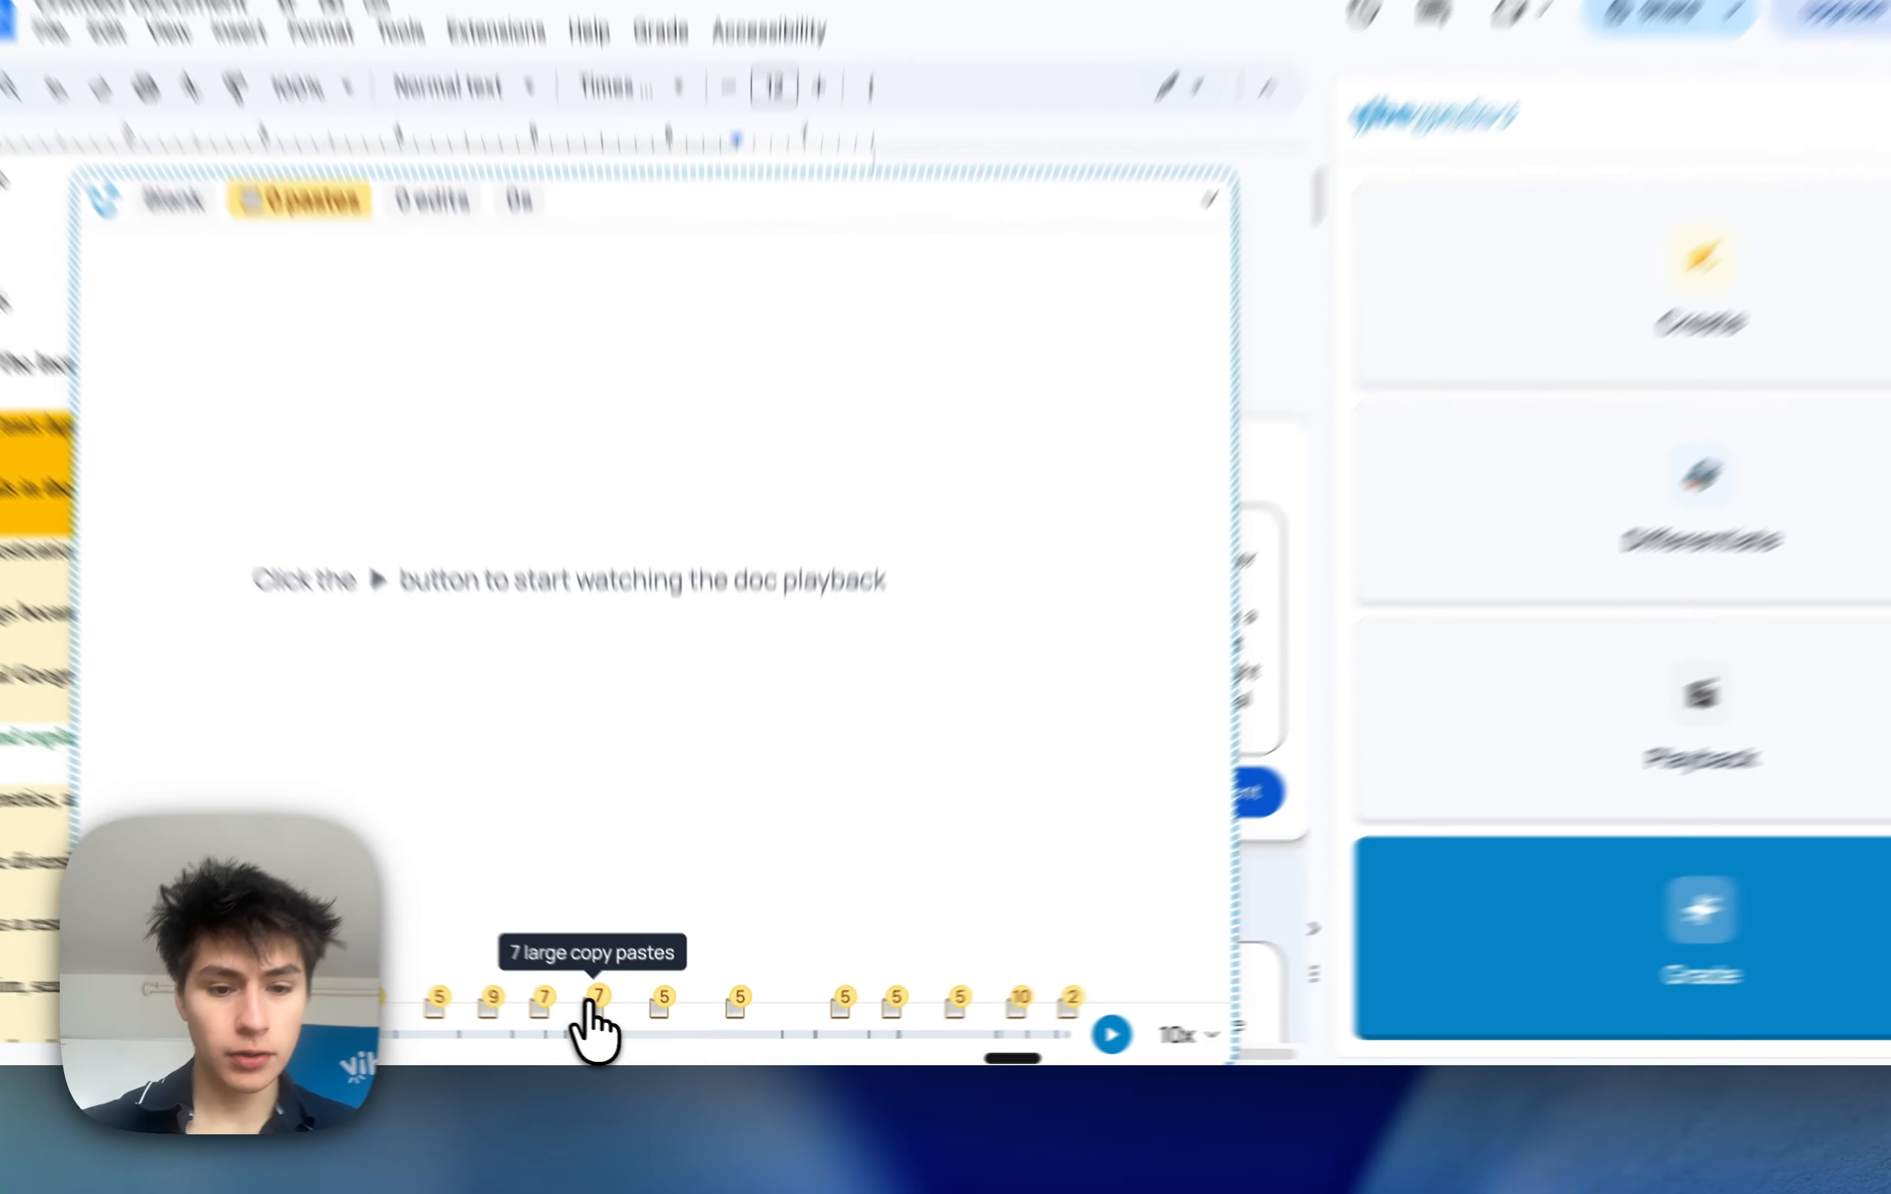
pyautogui.click(597, 1001)
pyautogui.click(1112, 1035)
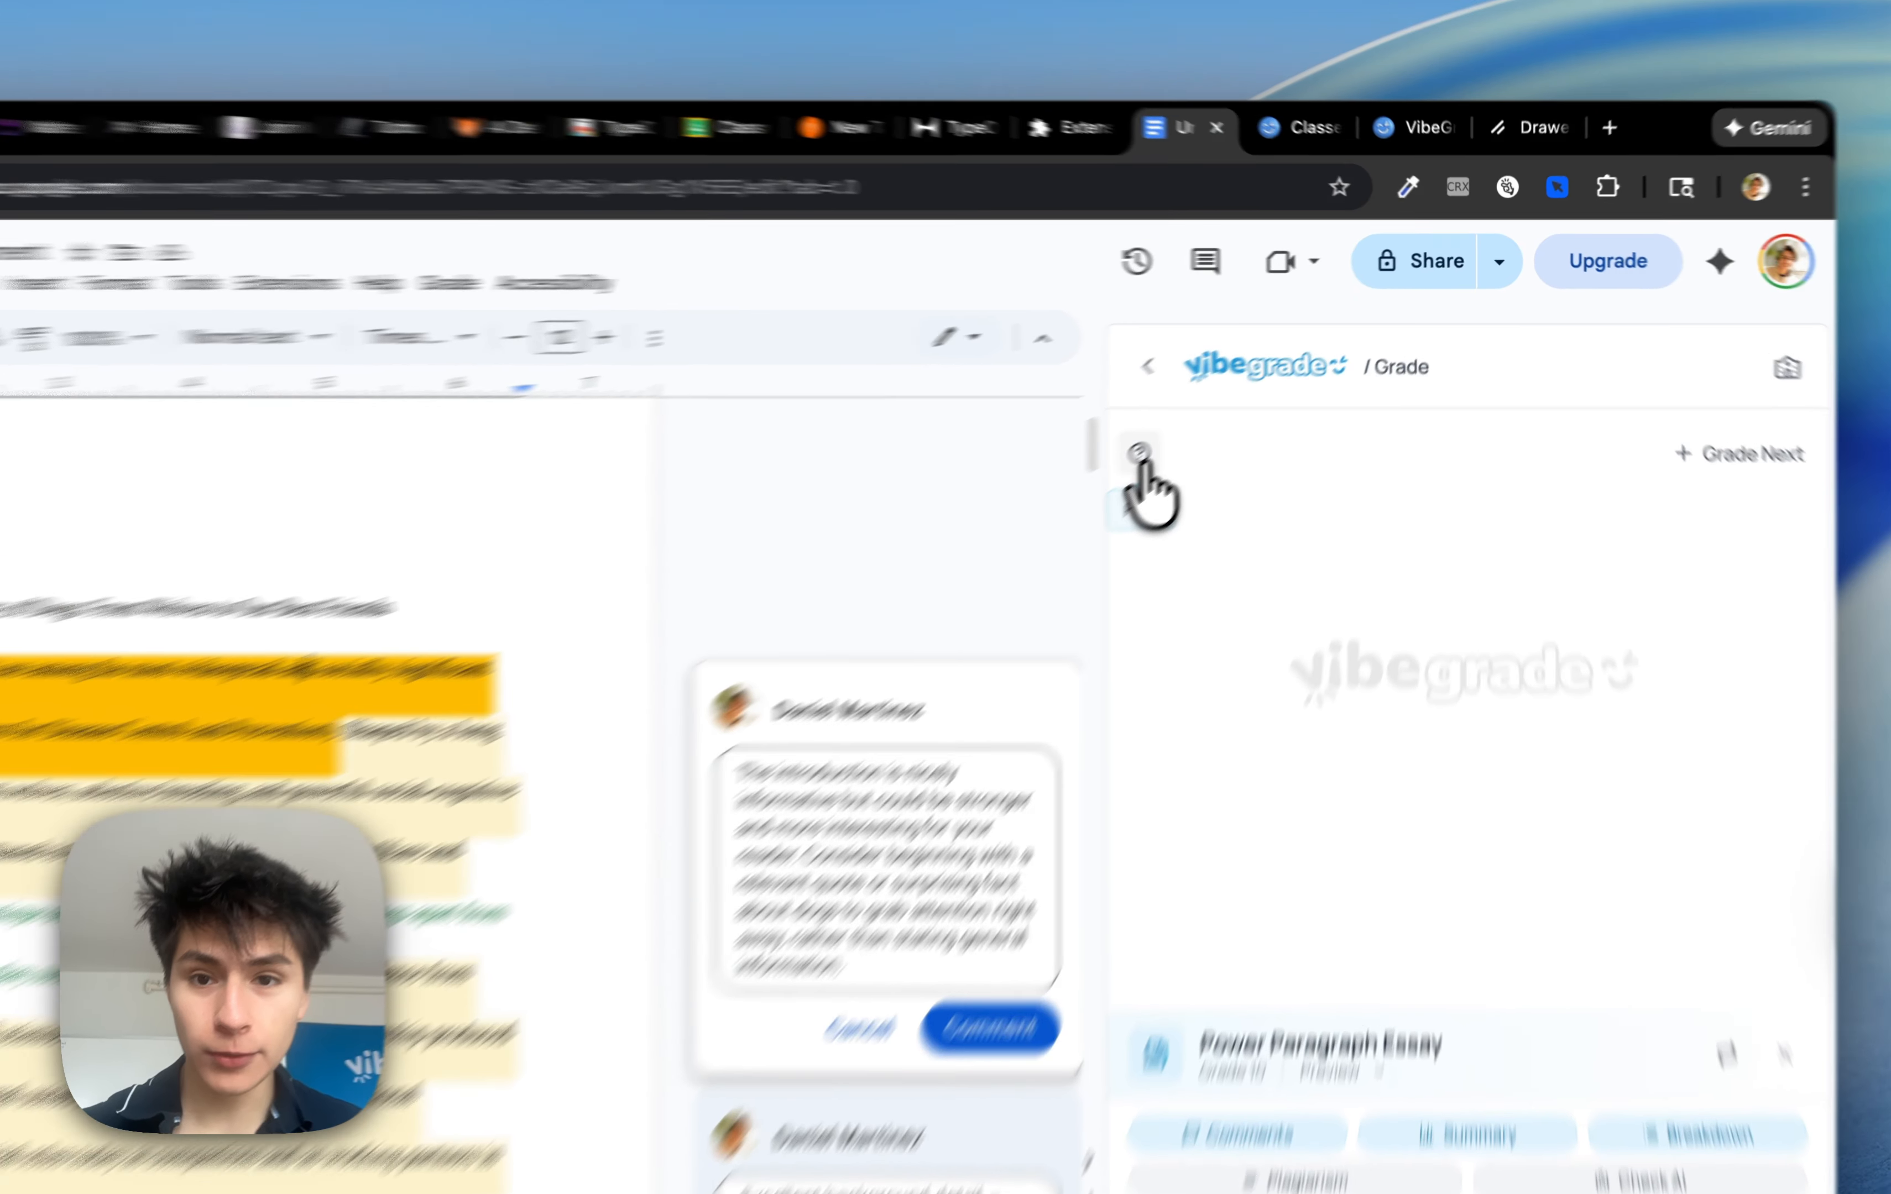
pyautogui.click(1217, 408)
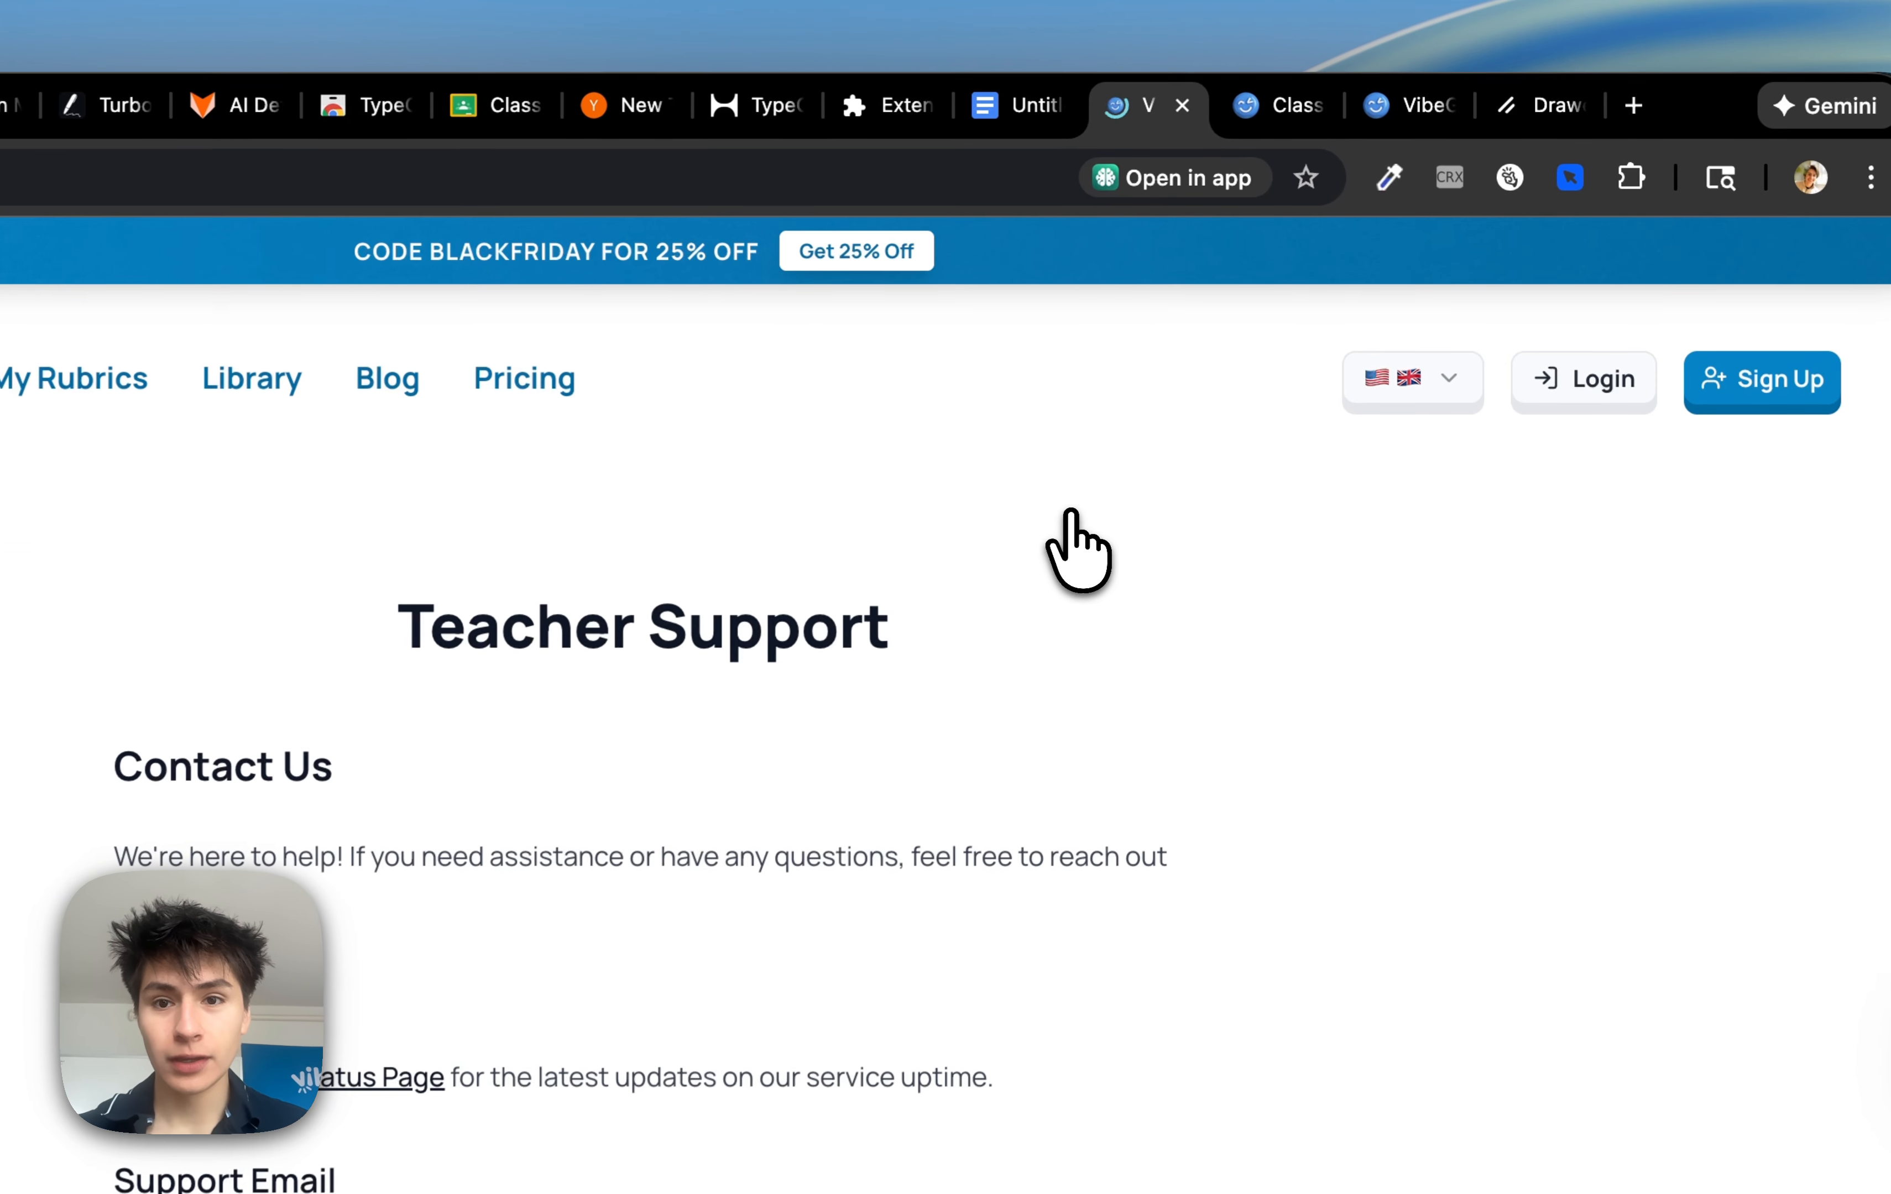